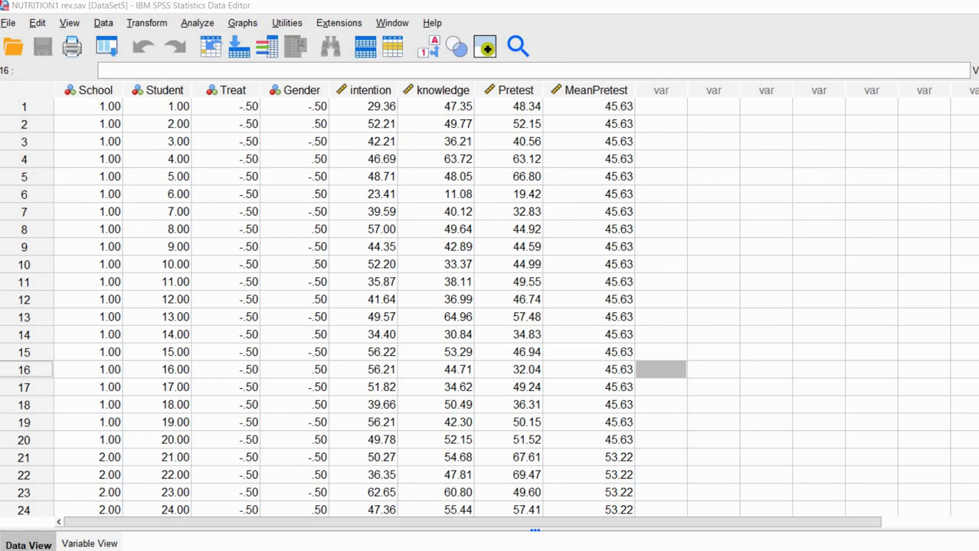
Highlight the Student, School and Treat columns and their early-row values in the grid.
left_click(159, 90)
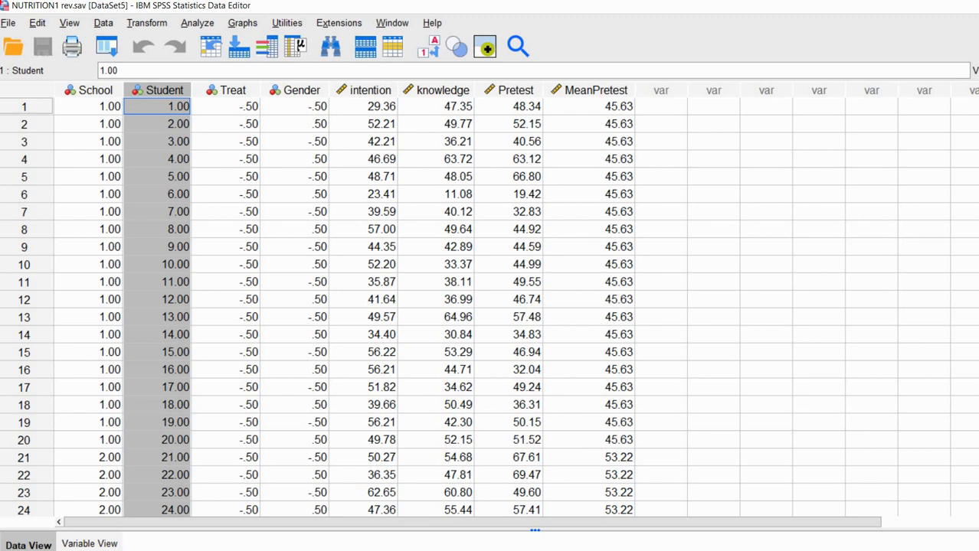
left_click(89, 89)
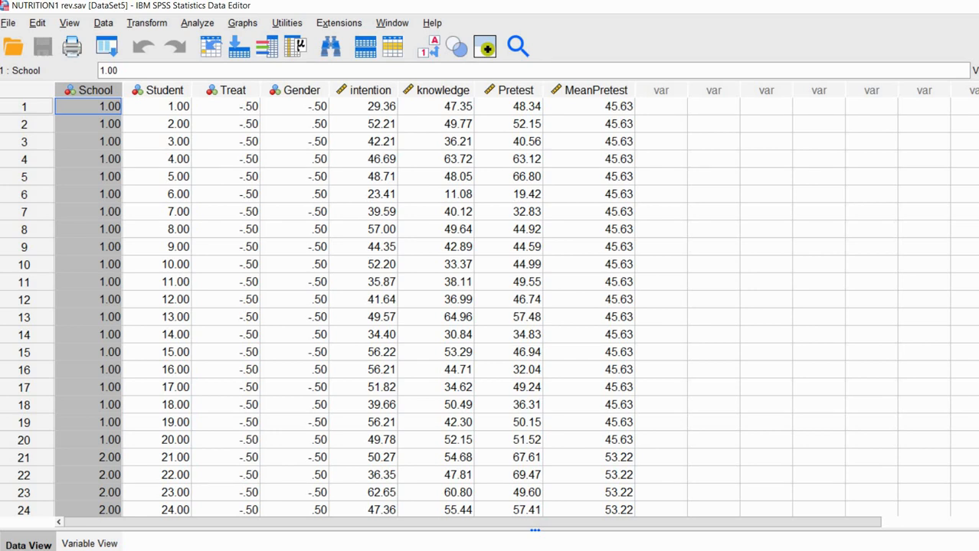
left_click(227, 89)
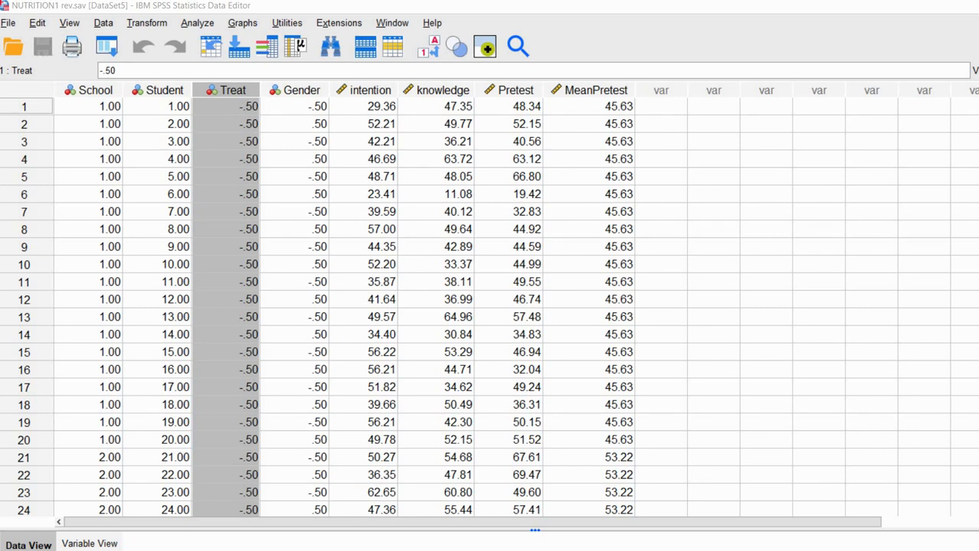
left_click_drag(88, 106, 157, 439)
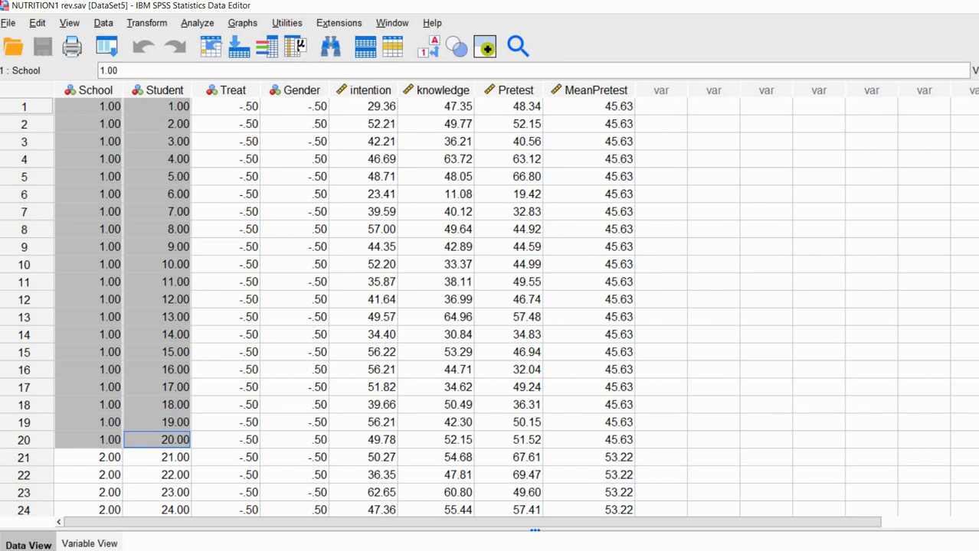
left_click_drag(225, 106, 226, 440)
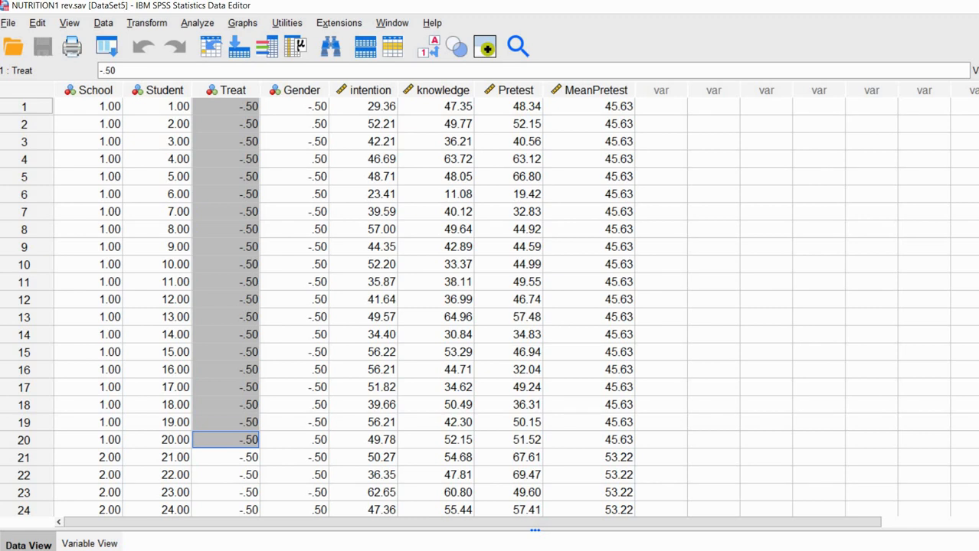
left_click(363, 158)
Highlight the Gender, intention, knowledge, Pretest and MeanPretest columns in turn, then clear the selection.
left_click(295, 90)
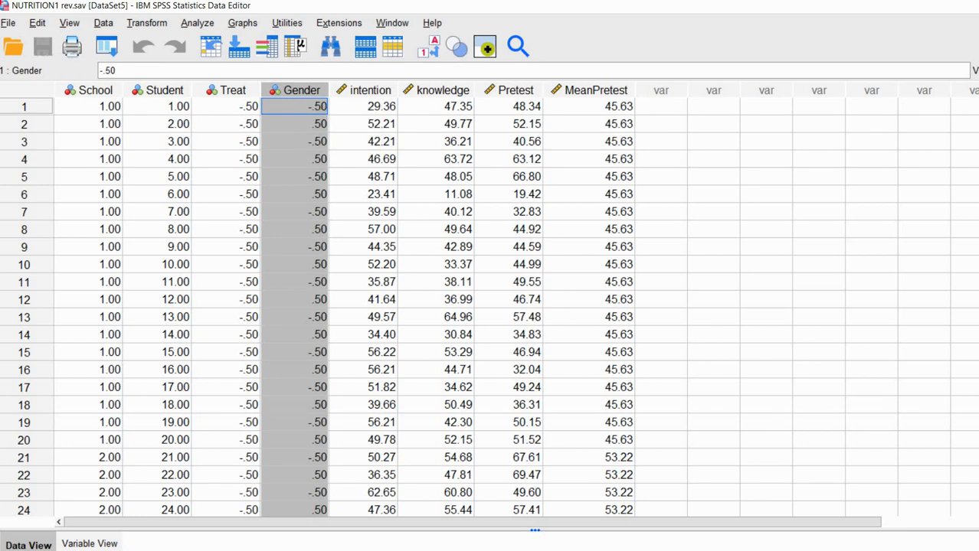
left_click(366, 90)
left_click(440, 90)
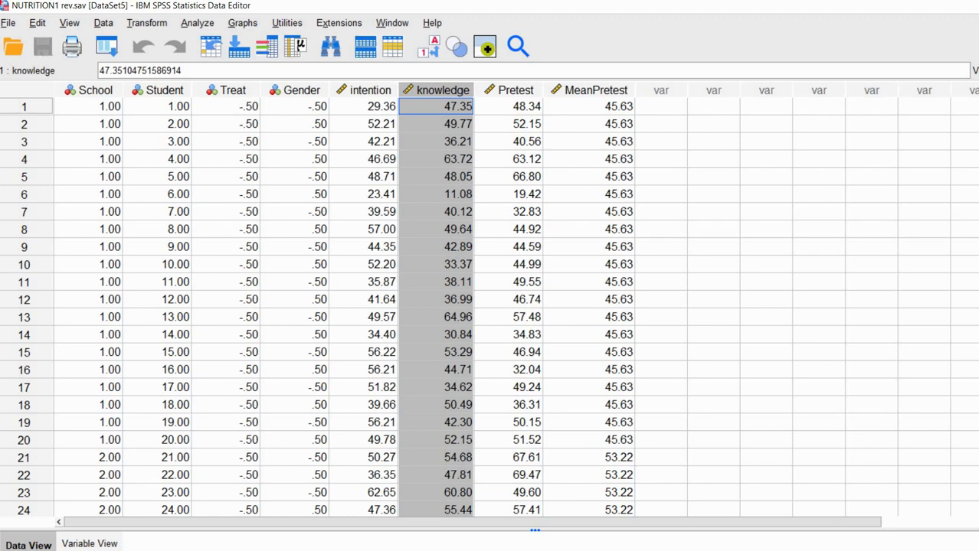
left_click(366, 89)
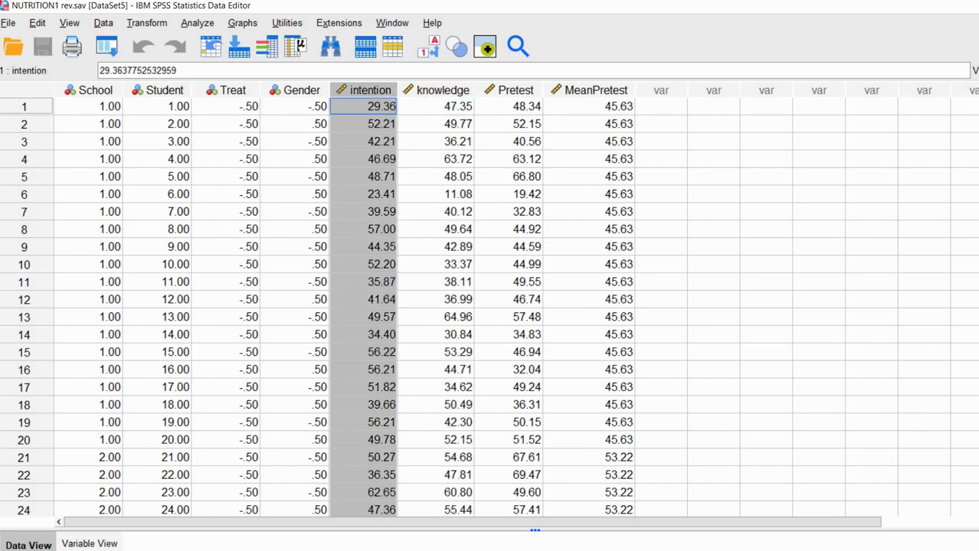
left_click(440, 90)
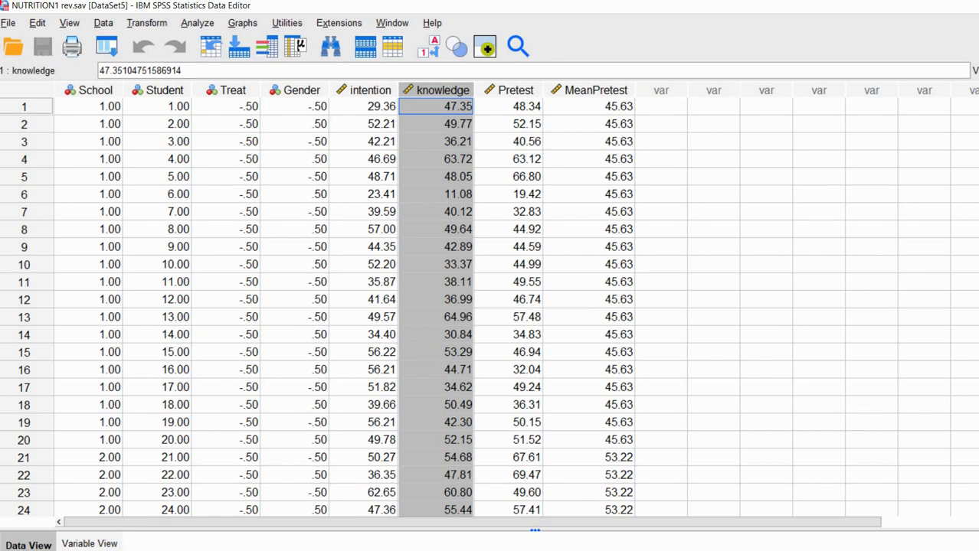
left_click_drag(515, 90, 596, 90)
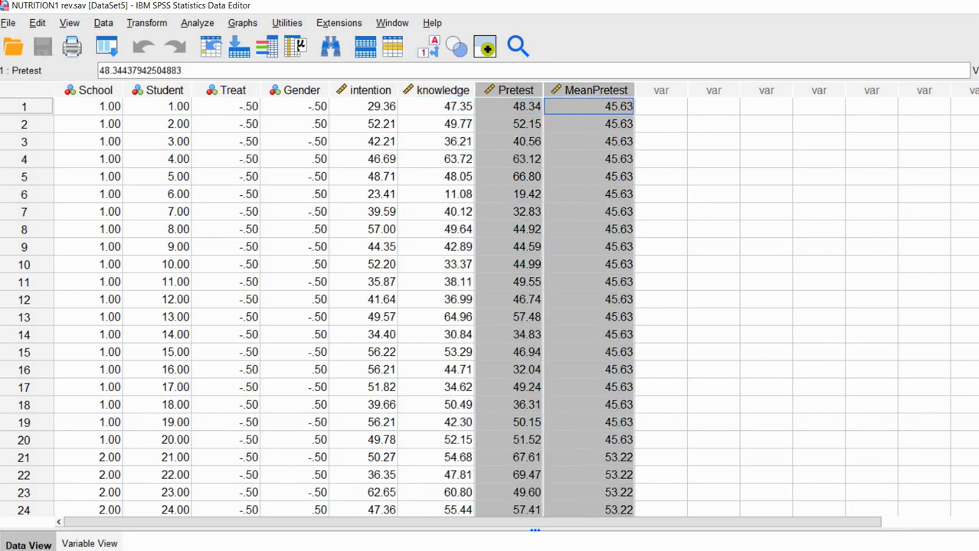
left_click(661, 141)
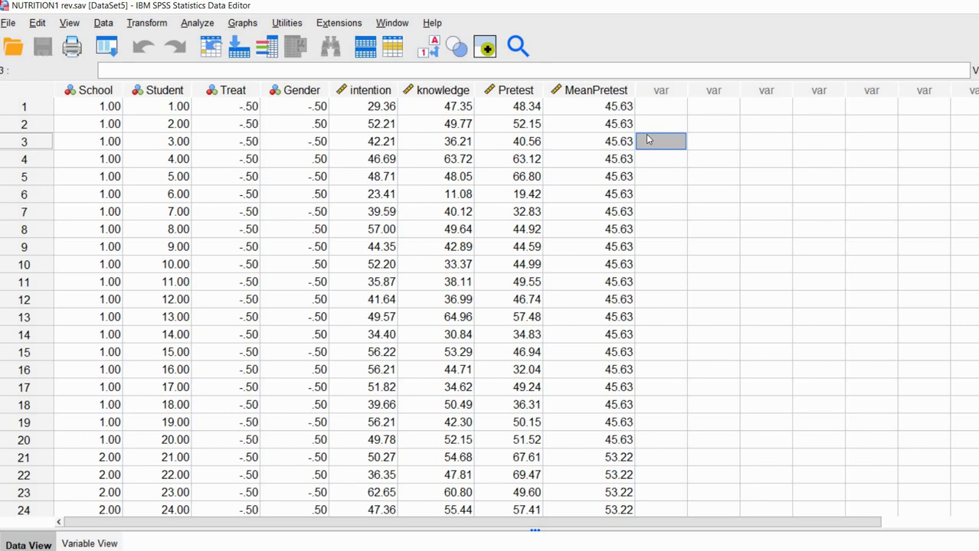
left_click(380, 94)
left_click(448, 95)
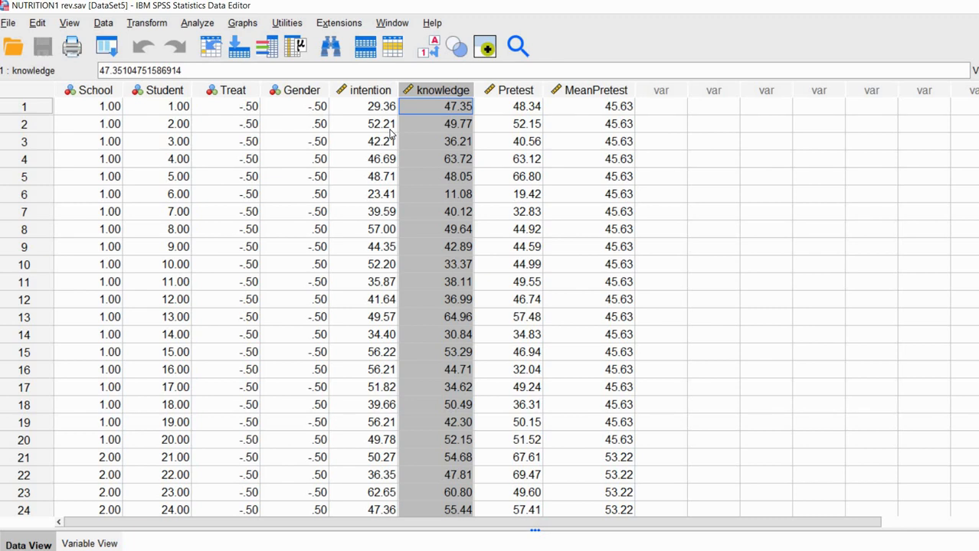
left_click(621, 196)
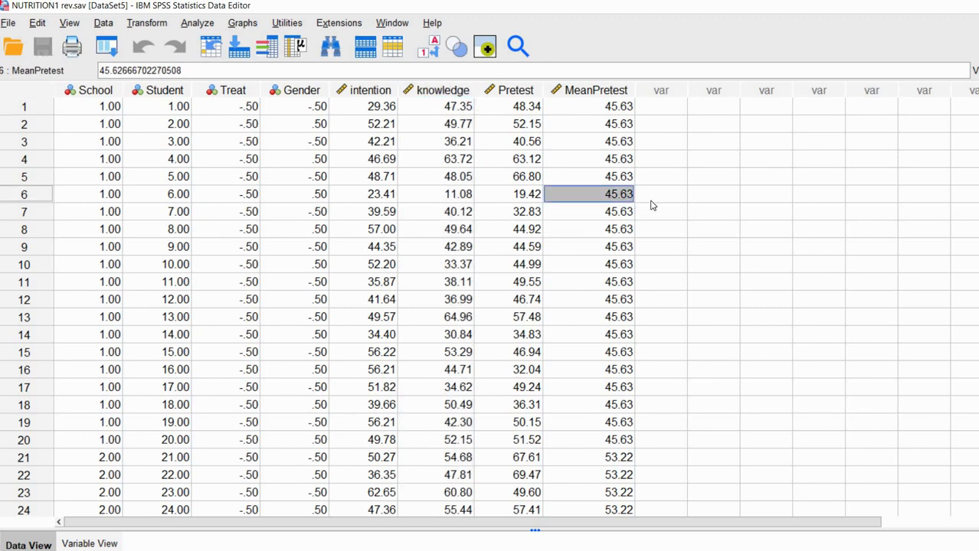
left_click(651, 200)
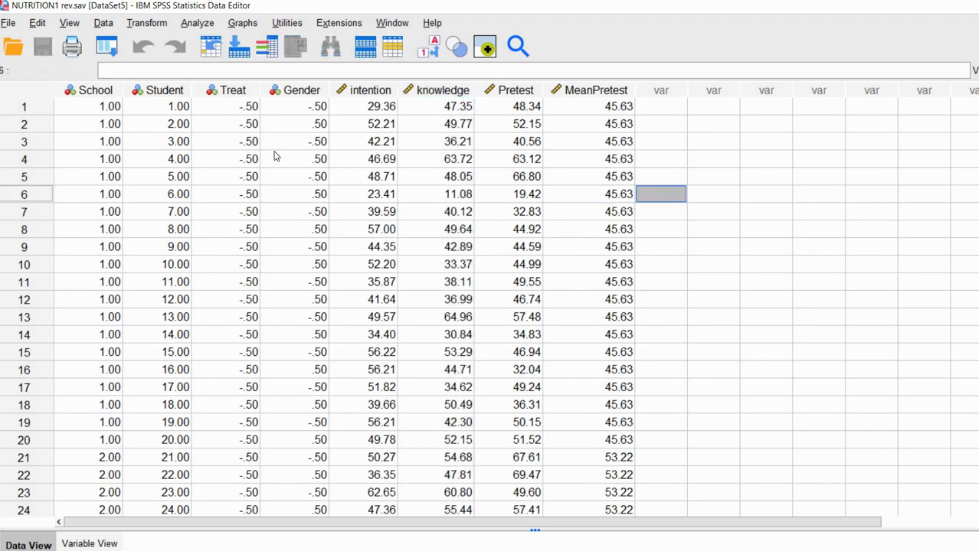
Try Transpose from the Data menu, cancel it, and launch the Restructure Data Wizard instead.
left_click(102, 23)
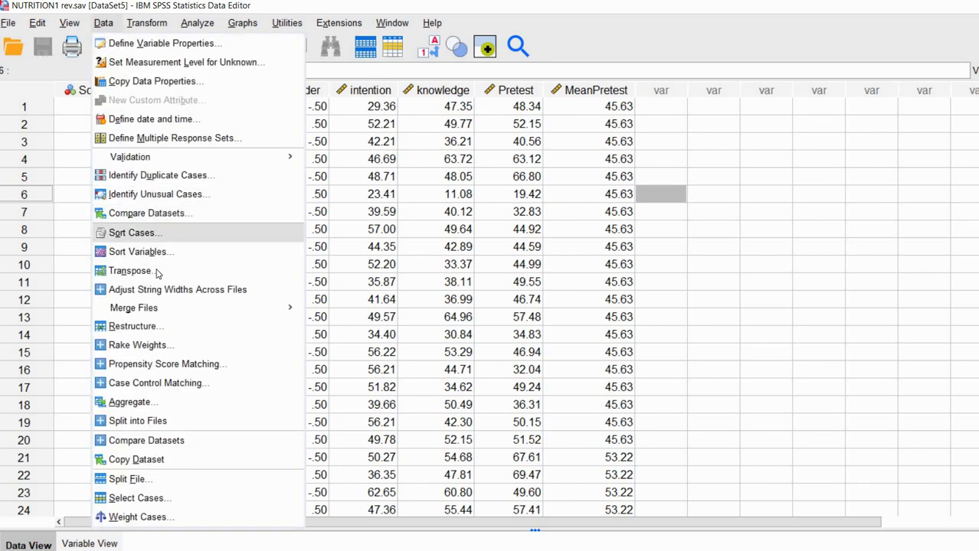
key("Return")
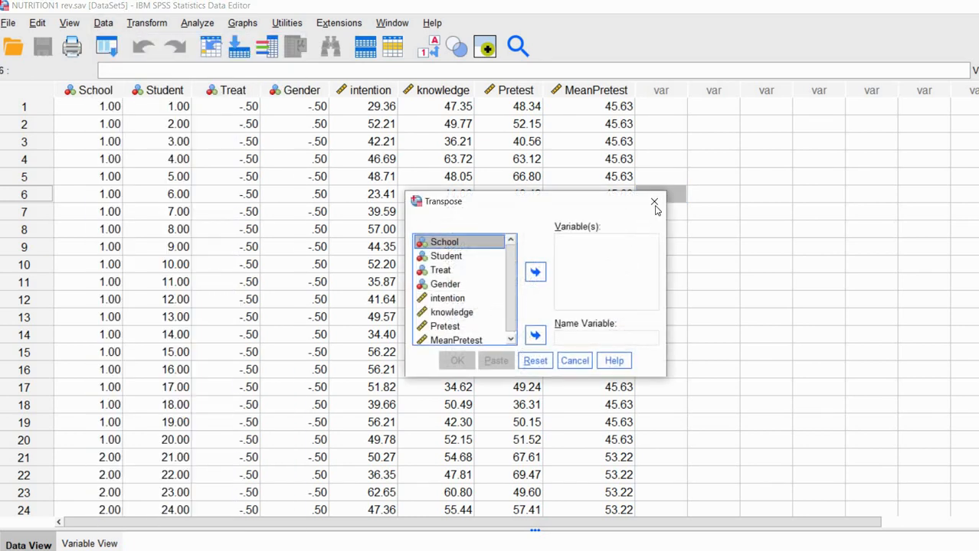
key("Escape")
left_click(102, 23)
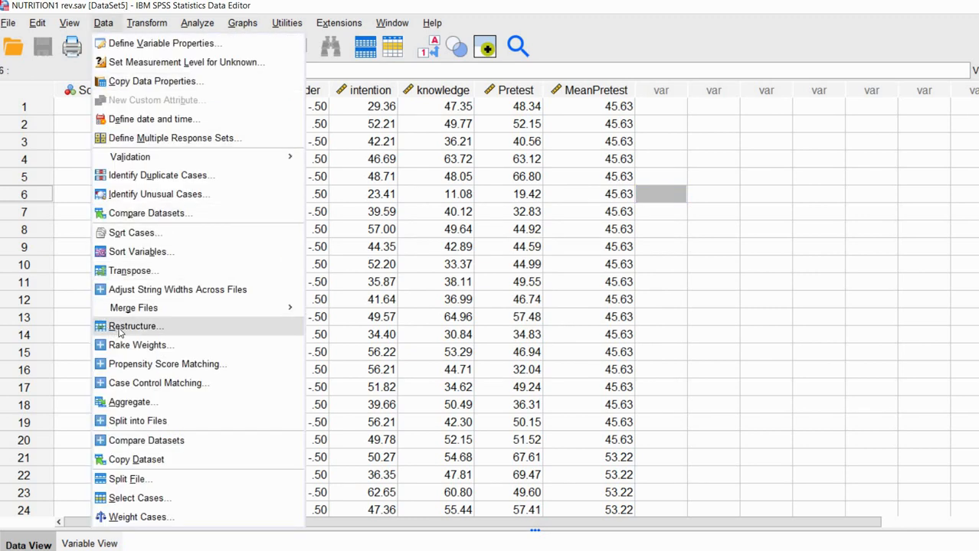
key("Return")
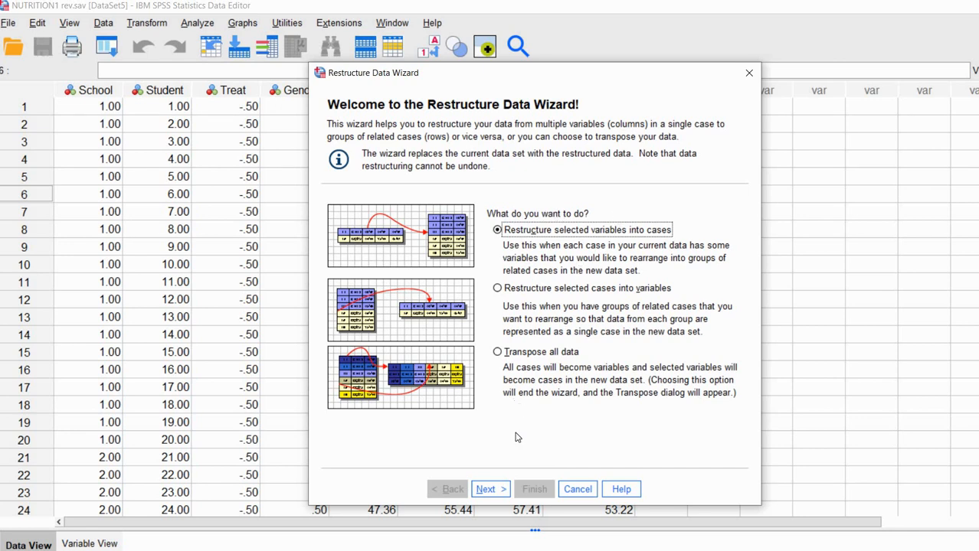
Go past the Welcome page to the variable-group step and move the wizard aside.
left_click(490, 489)
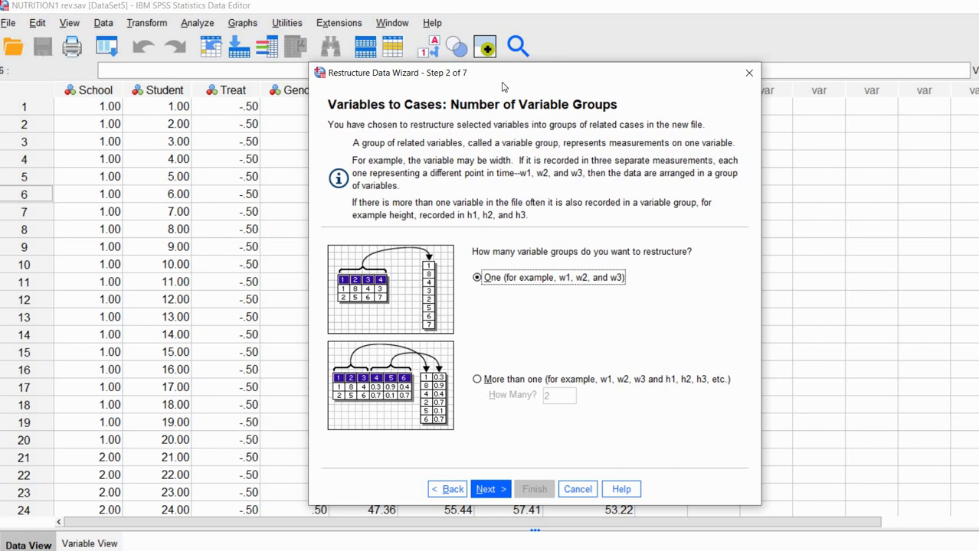
left_click_drag(584, 82, 611, 68)
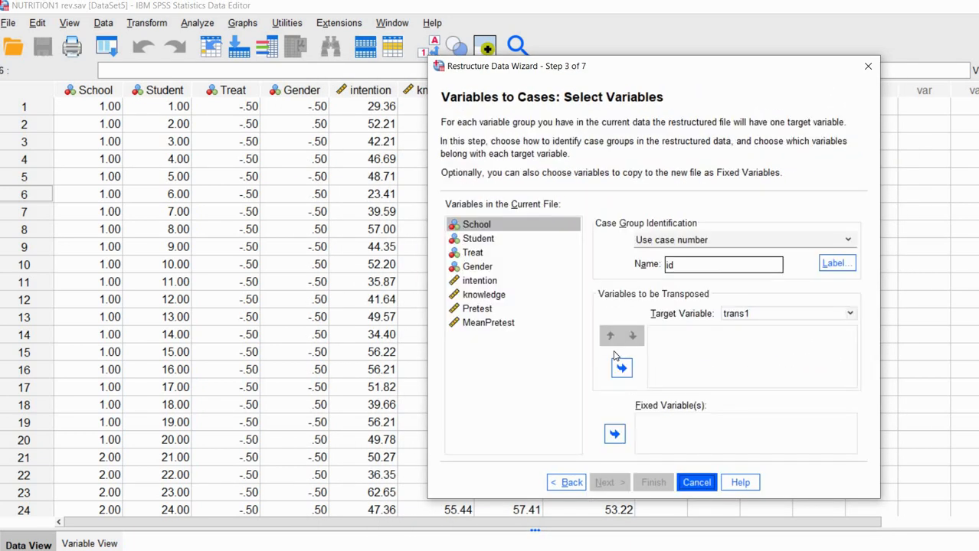
Put intention and knowledge into Variables to be Transposed and rename target variable trans1 to Response.
left_click(496, 282)
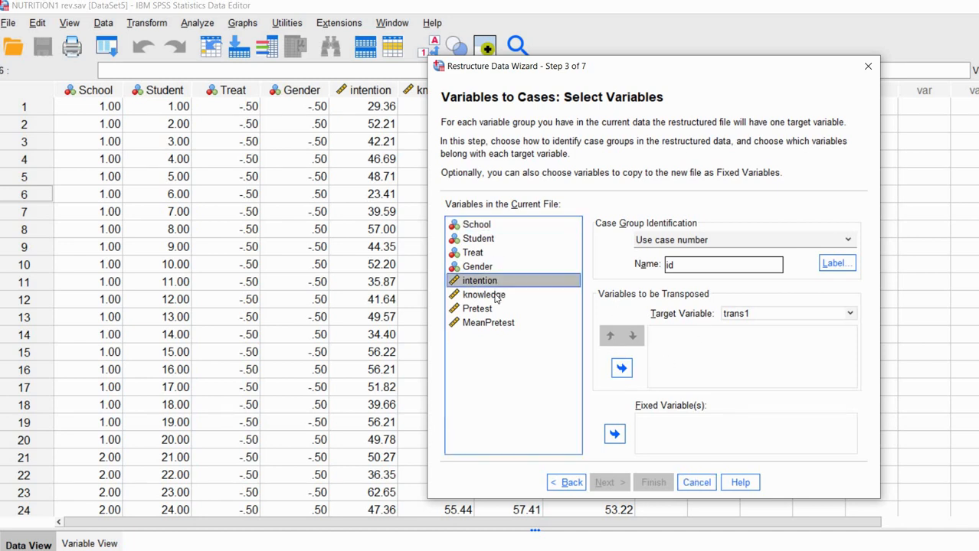
left_click(498, 297, "shift")
left_click_drag(681, 345, 681, 348)
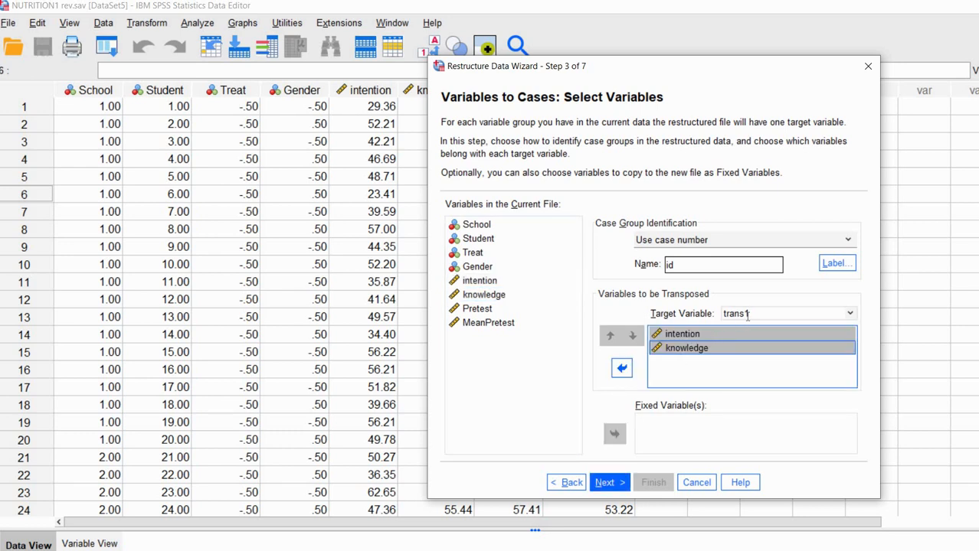
left_click(713, 313)
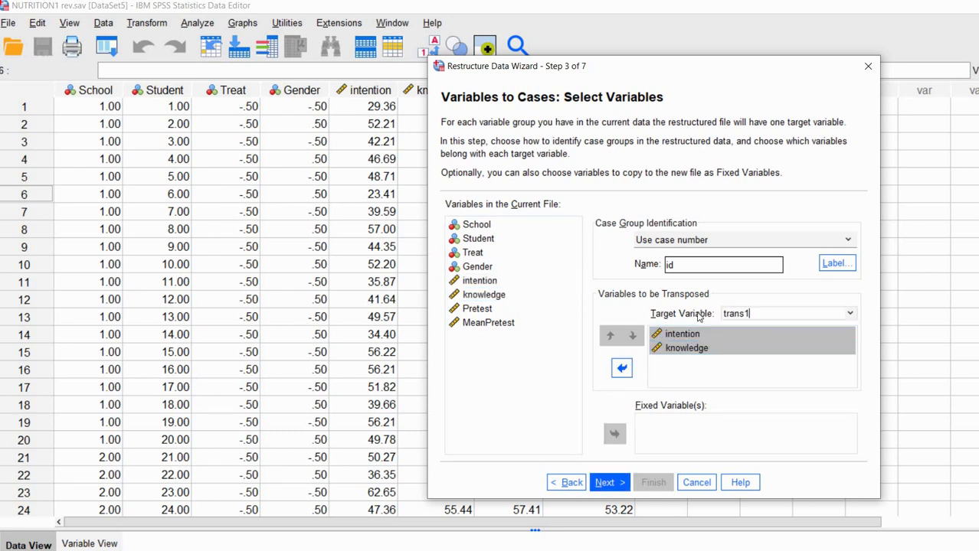
type("Response")
key("Return")
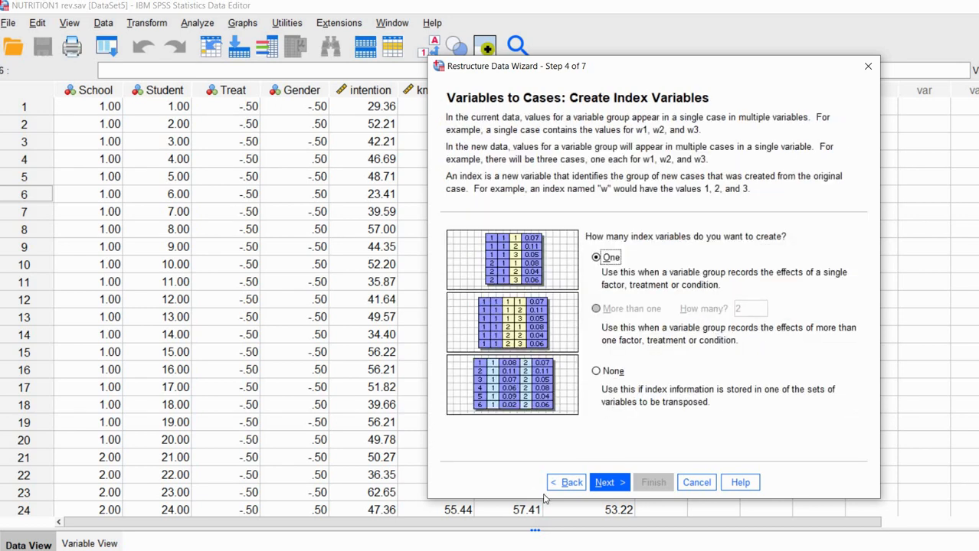
left_click(569, 487)
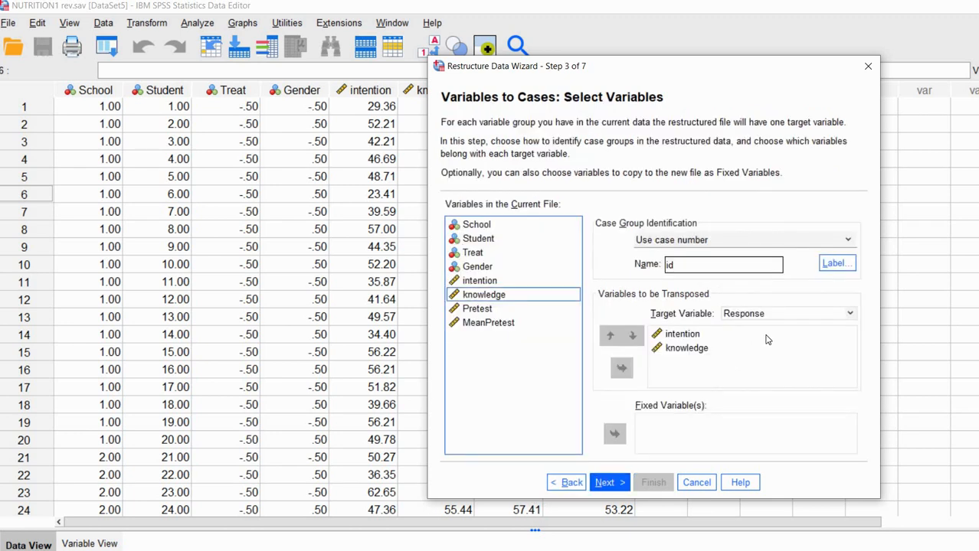
left_click(851, 316)
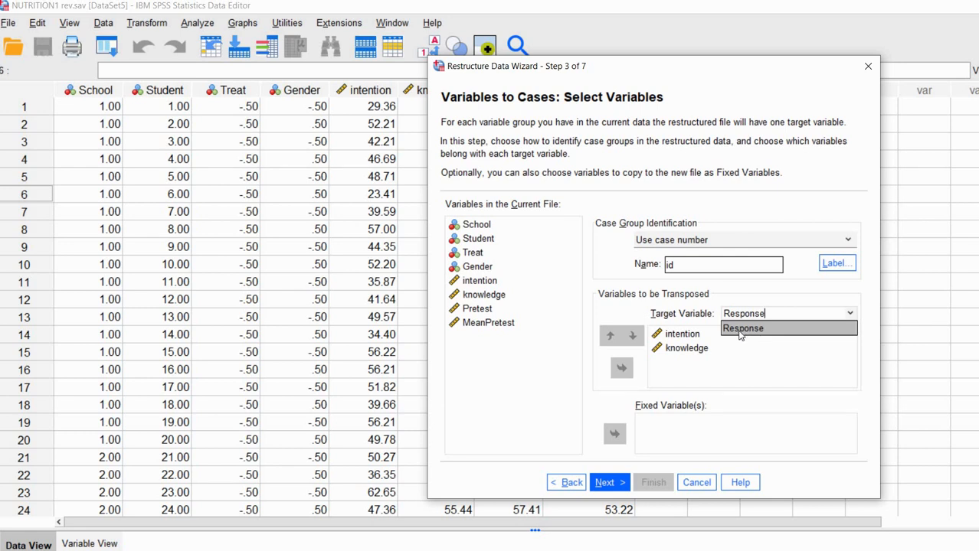
left_click(757, 351)
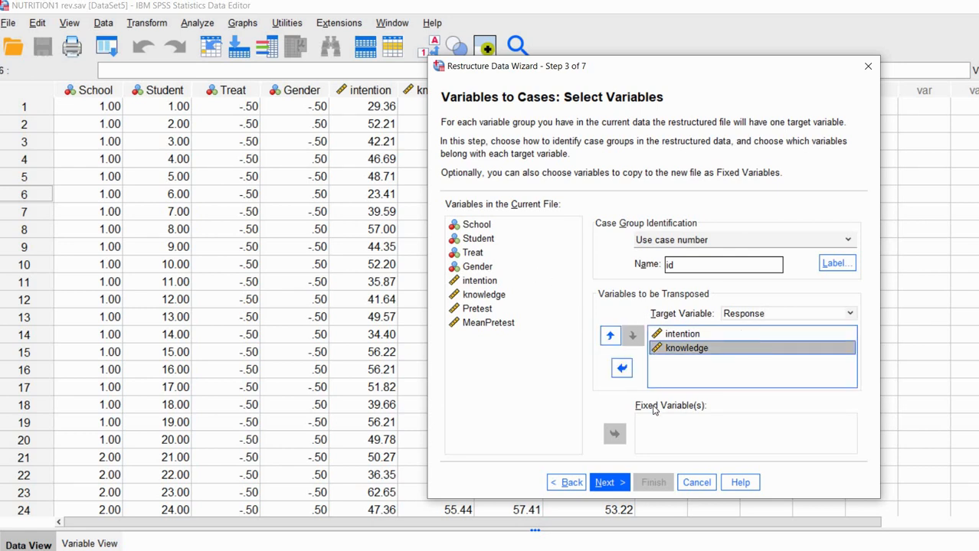
Move School, Student, Treat, Gender, Pretest and MeanPretest into the Fixed Variable(s) list.
left_click(488, 227)
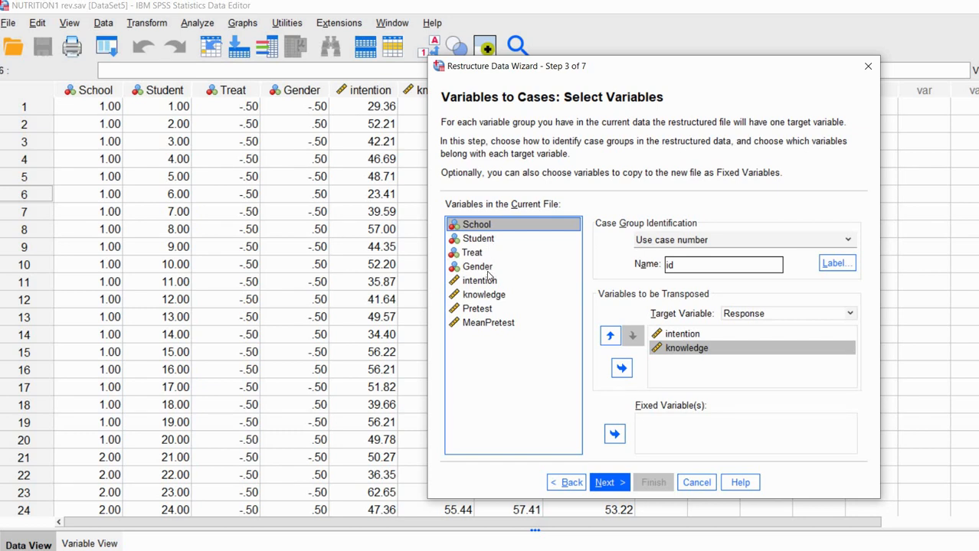
left_click(491, 273, "shift")
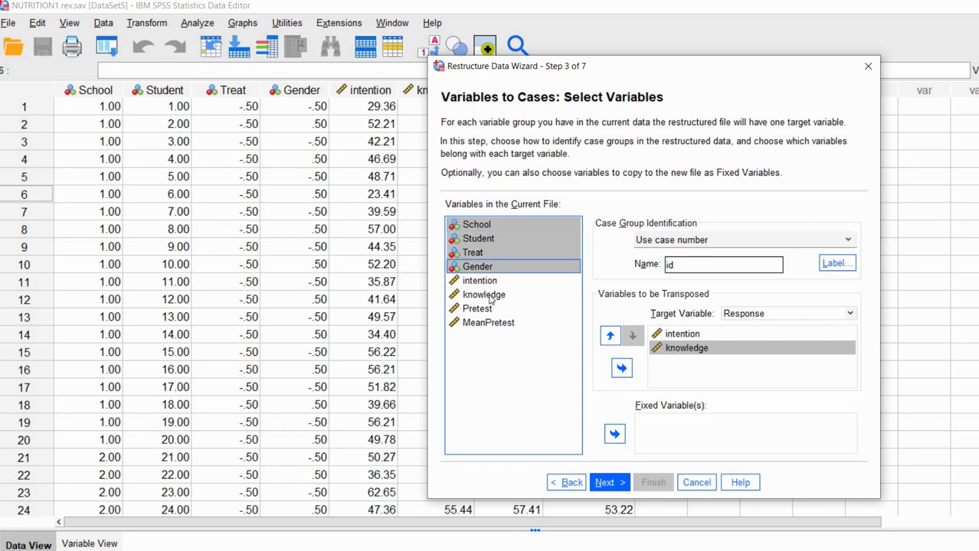
left_click(614, 434)
left_click(478, 309)
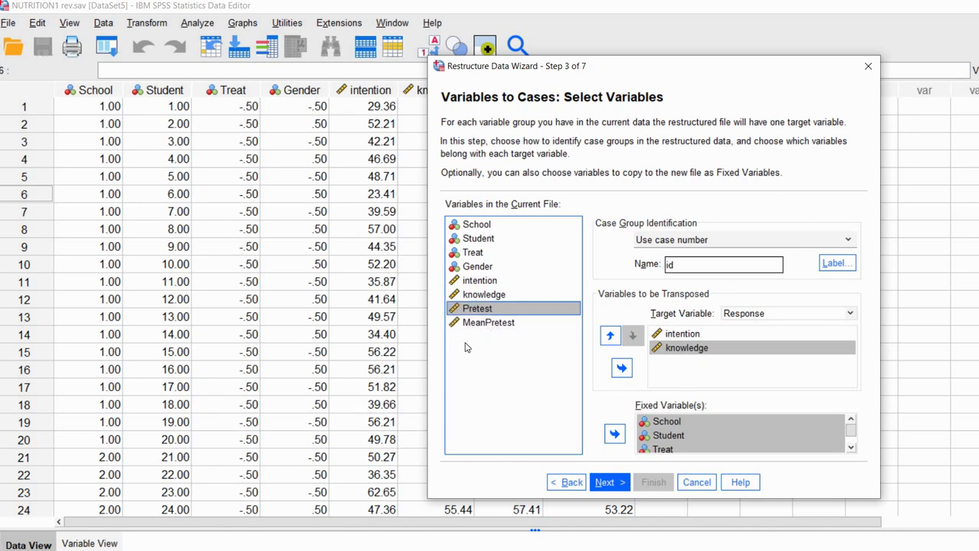
key("shift+Down")
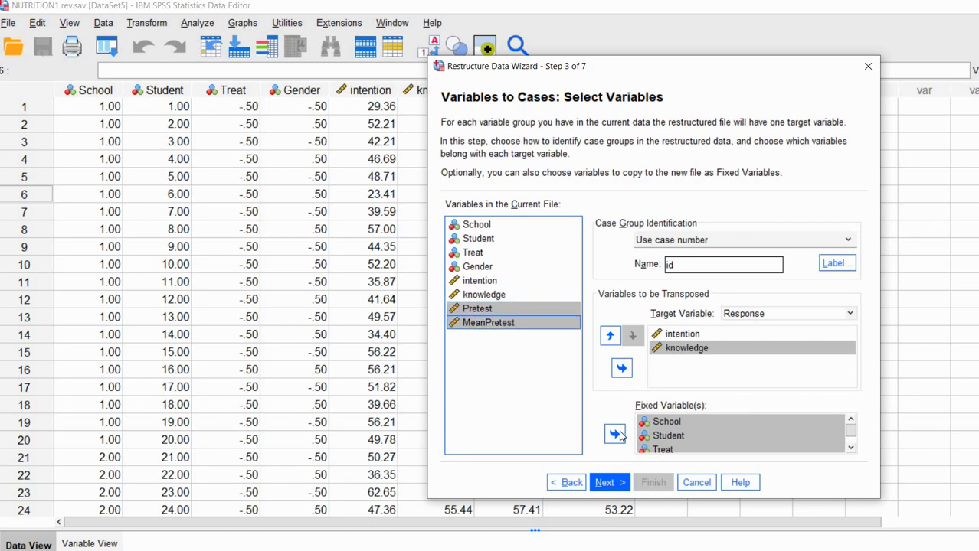
left_click(617, 435)
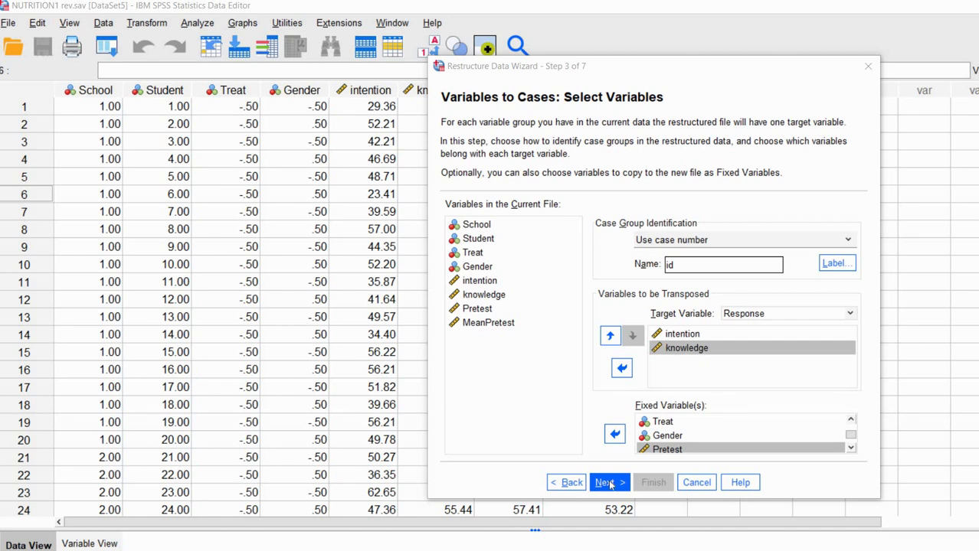
Keep one index variable, finish the restructure, and bring the long-format data to the front.
left_click(607, 483)
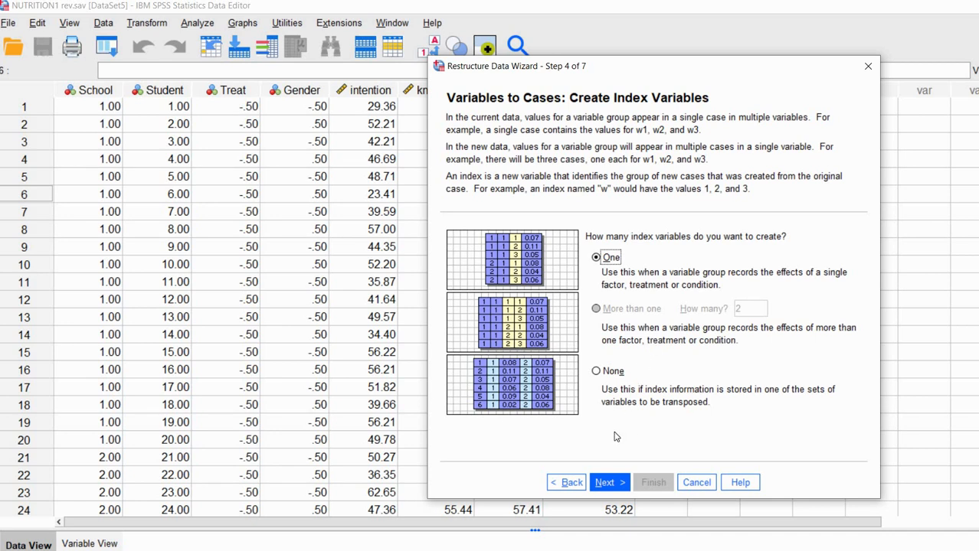
left_click(611, 484)
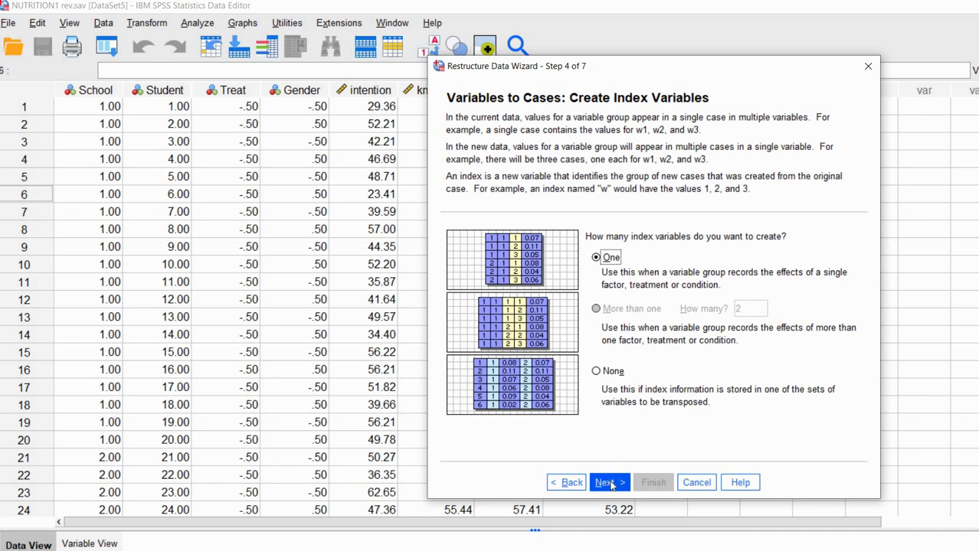
left_click(611, 484)
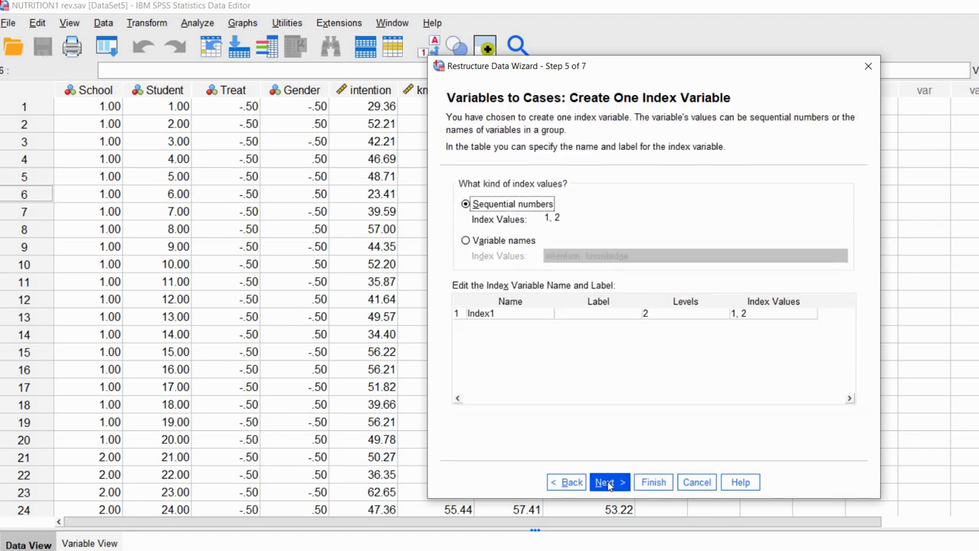
left_click(653, 483)
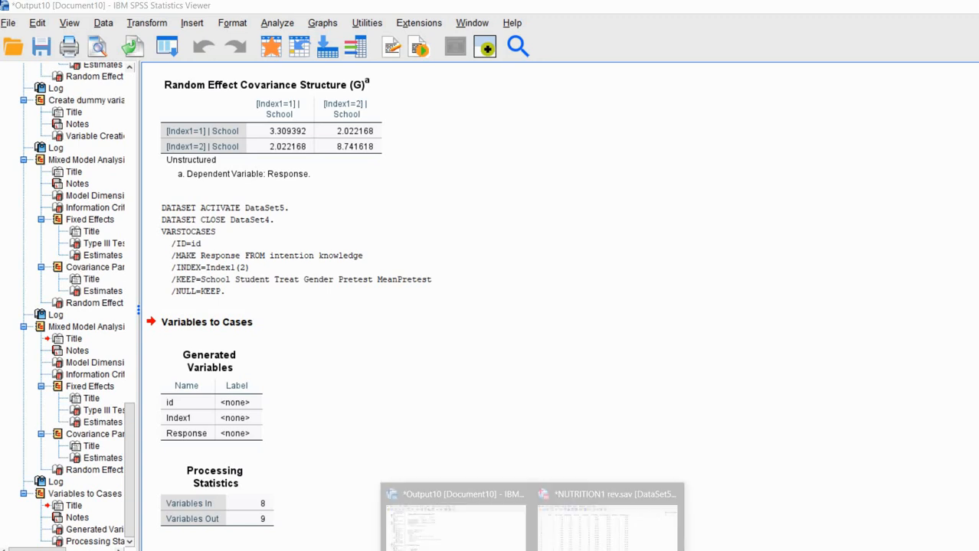
left_click(611, 517)
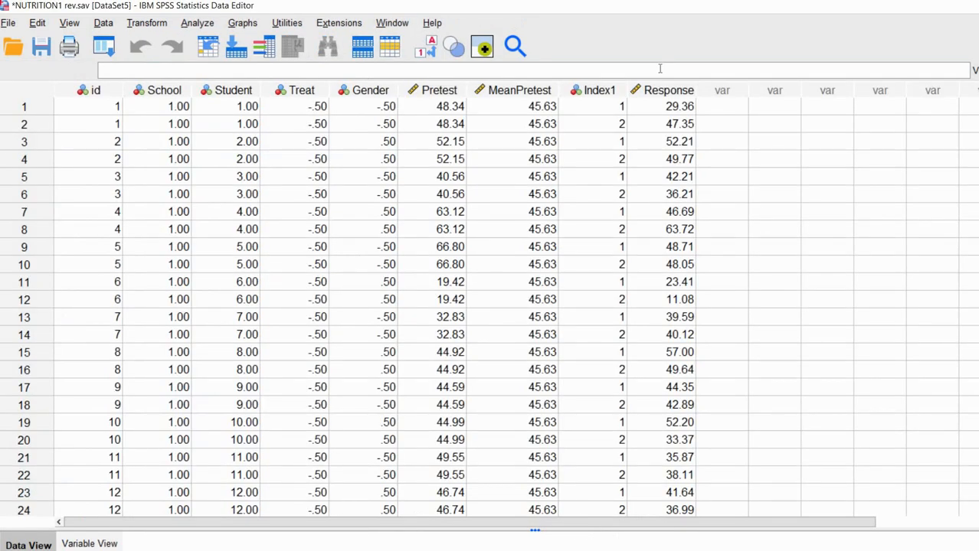
left_click(110, 90)
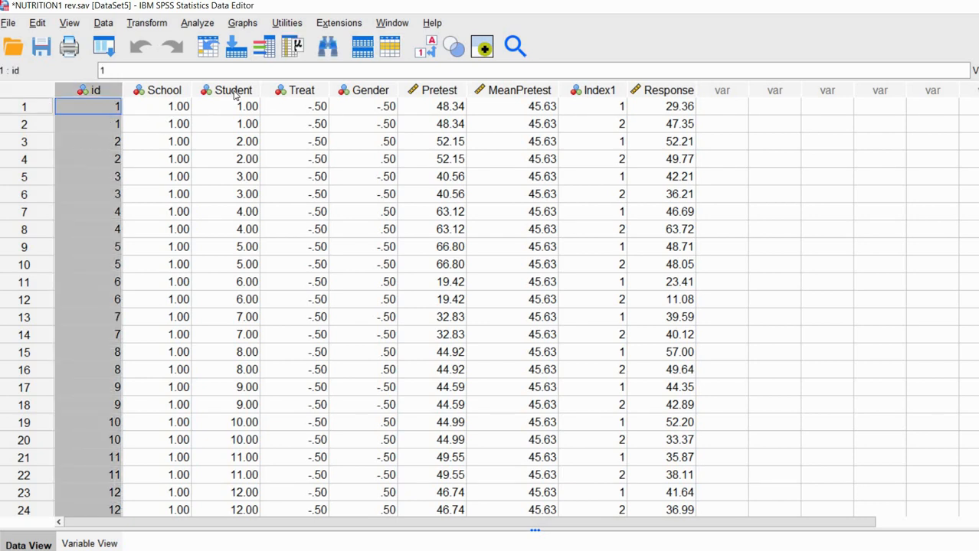
left_click(235, 92)
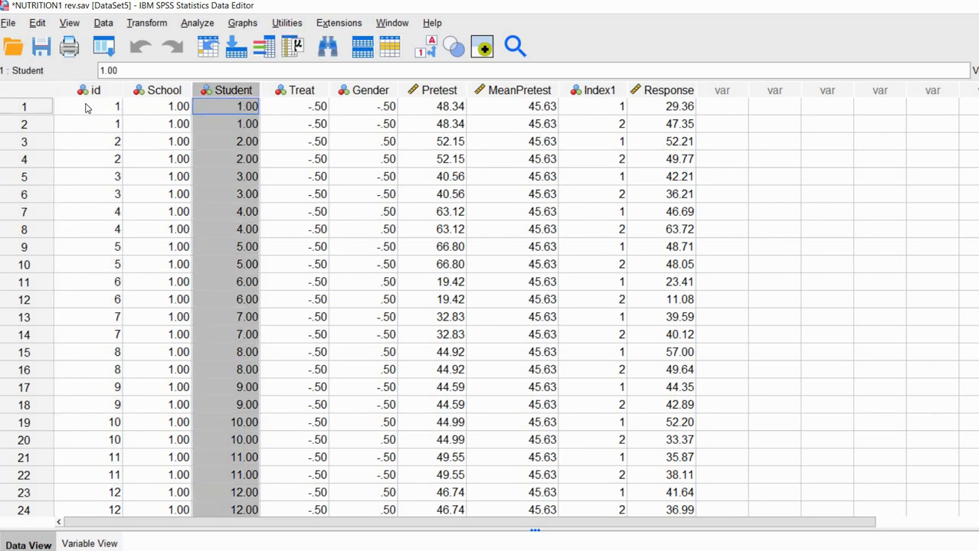
left_click(109, 111)
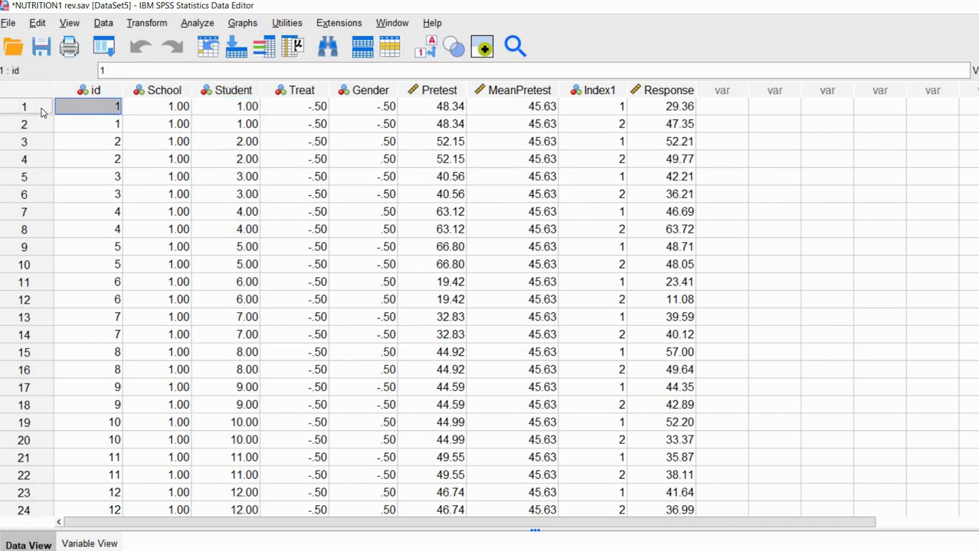
left_click(94, 124, "shift")
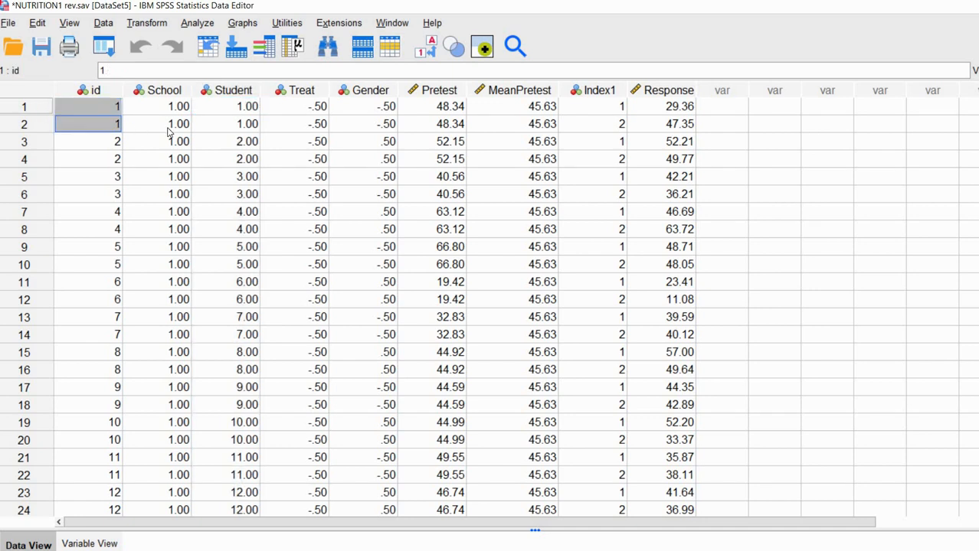
left_click(173, 127, "shift")
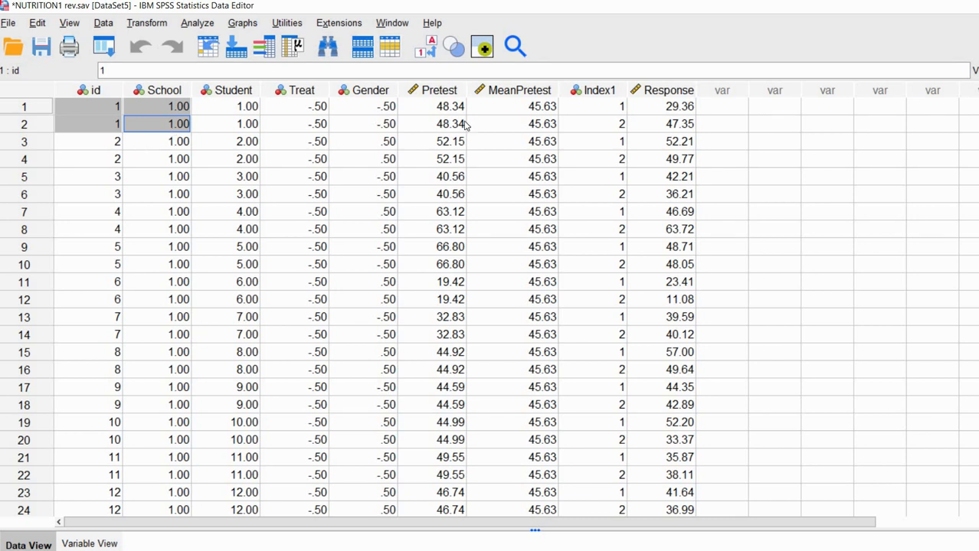
left_click(607, 112)
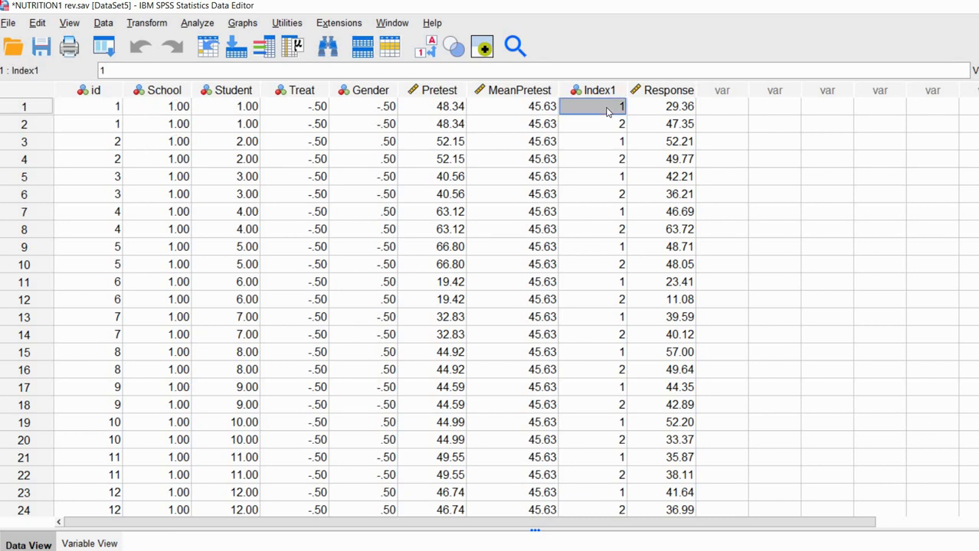
left_click_drag(611, 124, 613, 109)
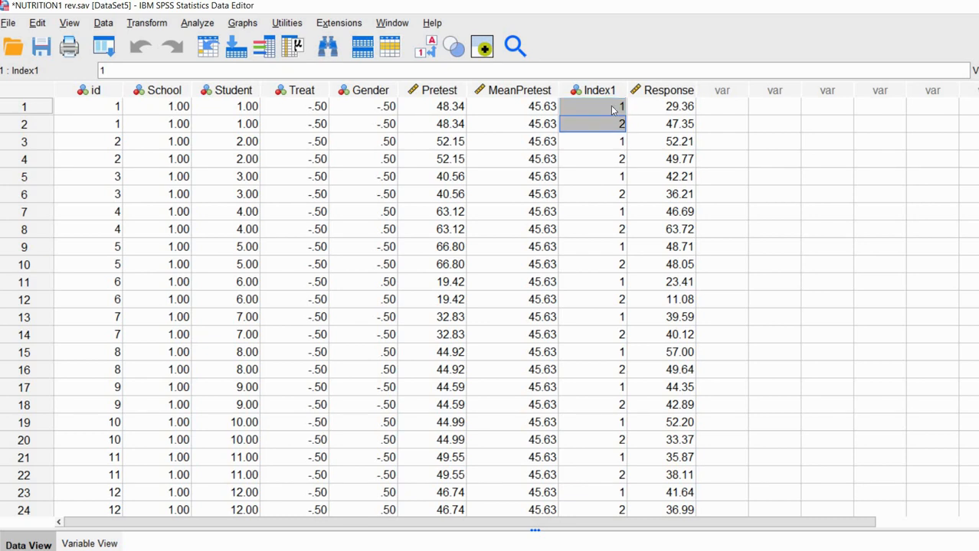
left_click(612, 109)
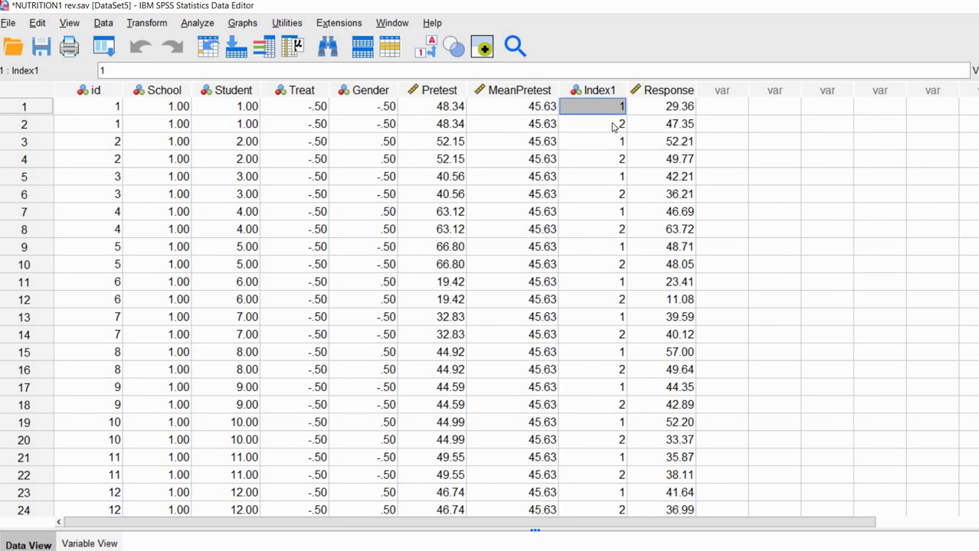
left_click(613, 125)
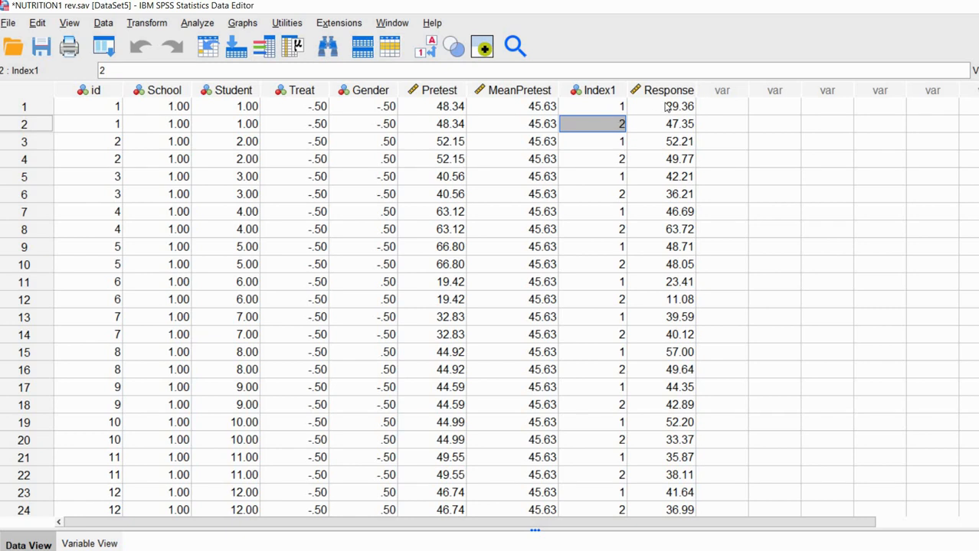
left_click_drag(665, 107, 671, 132)
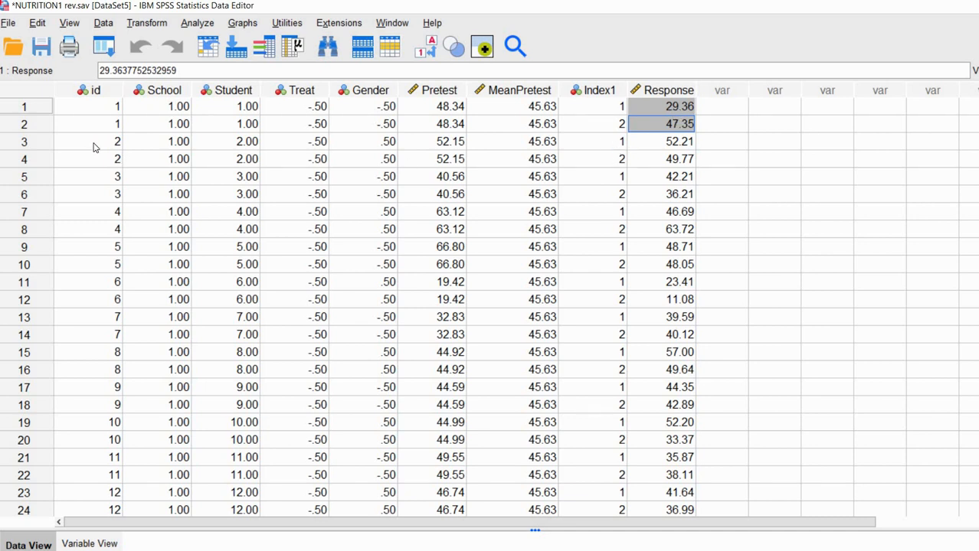
left_click_drag(97, 148, 107, 165)
left_click_drag(198, 165, 169, 159)
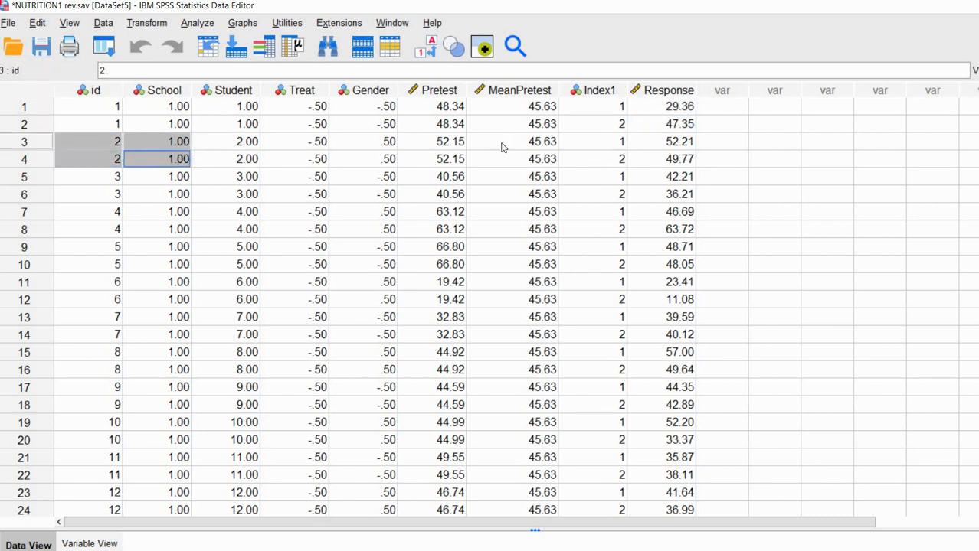
left_click_drag(608, 142, 647, 148)
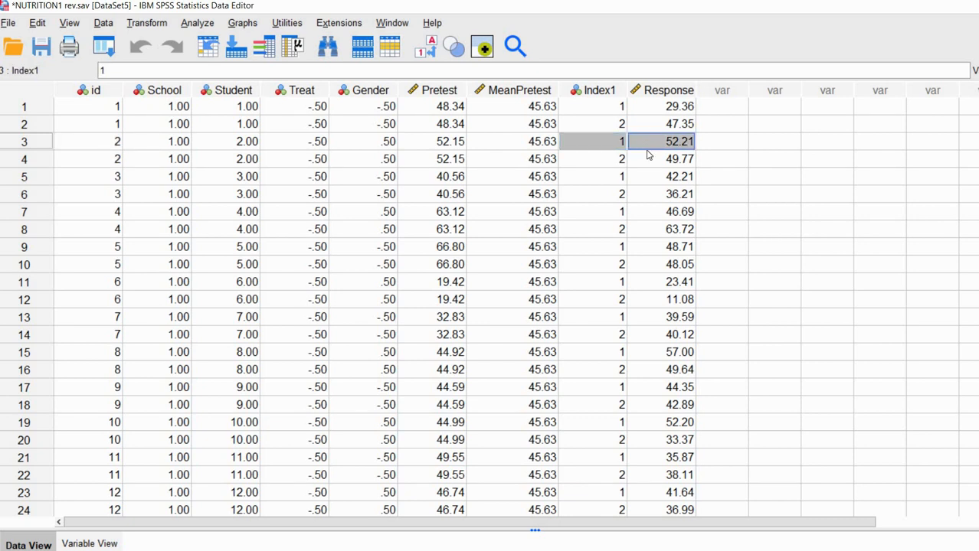
left_click(649, 158, "shift")
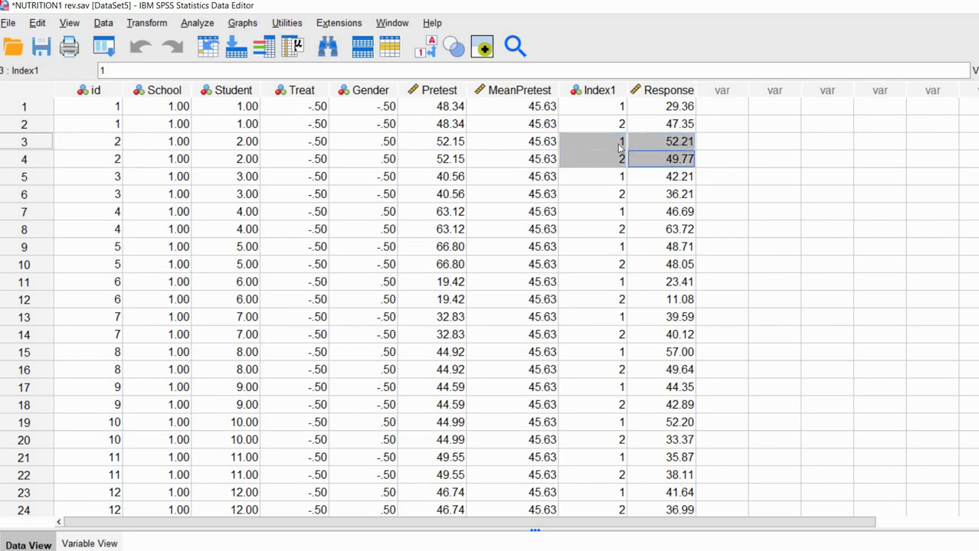
left_click(727, 165)
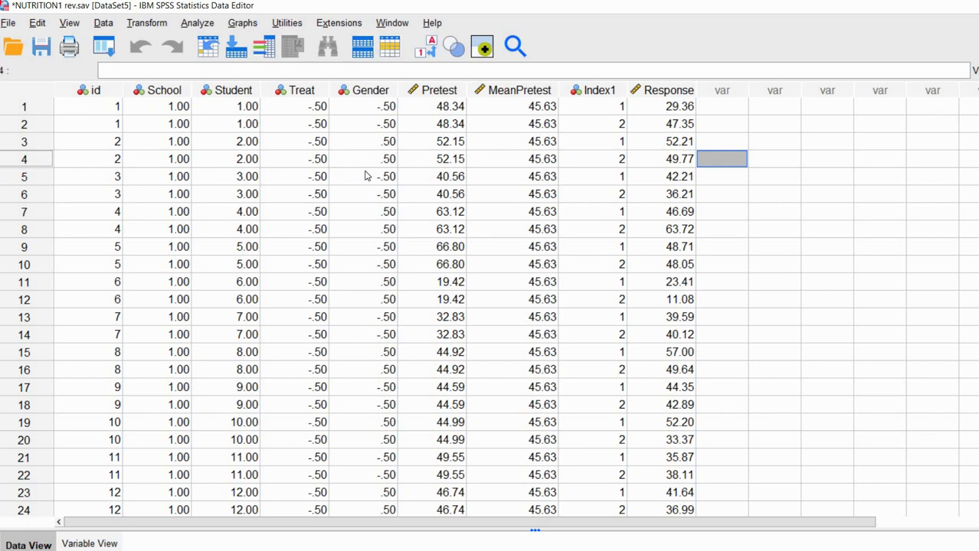
Save the data as NUTRITION2 rev_1.sav, confirming replacement of the existing file.
left_click(8, 23)
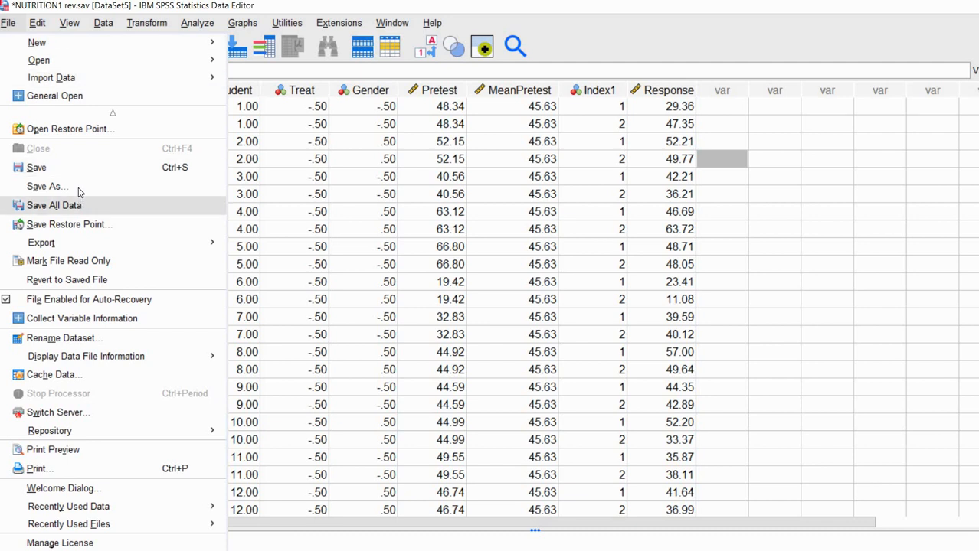
left_click(120, 190)
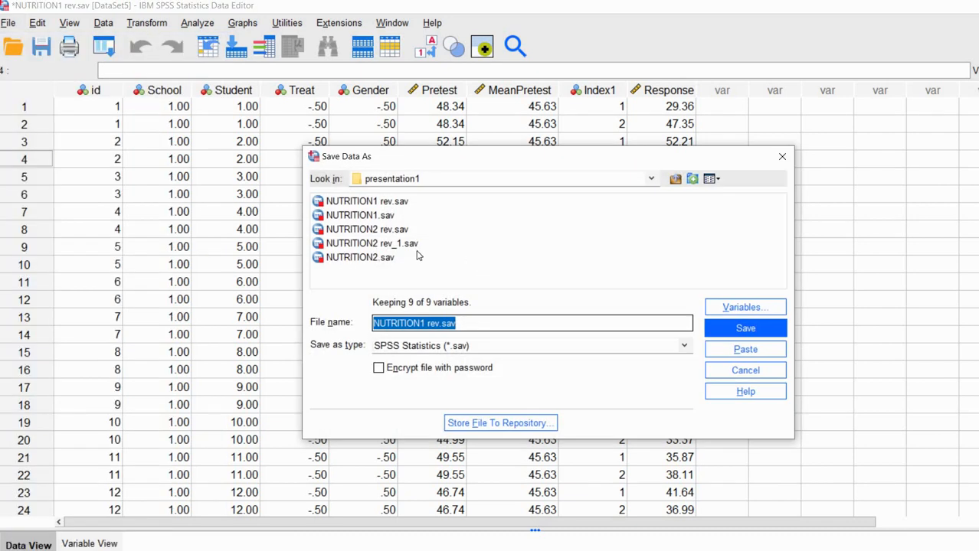
left_click(388, 245)
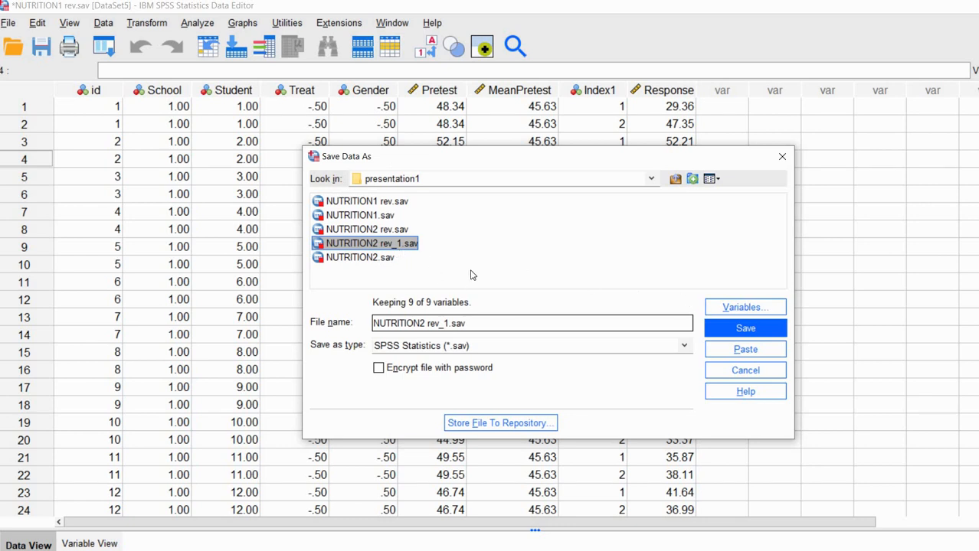
left_click(761, 335)
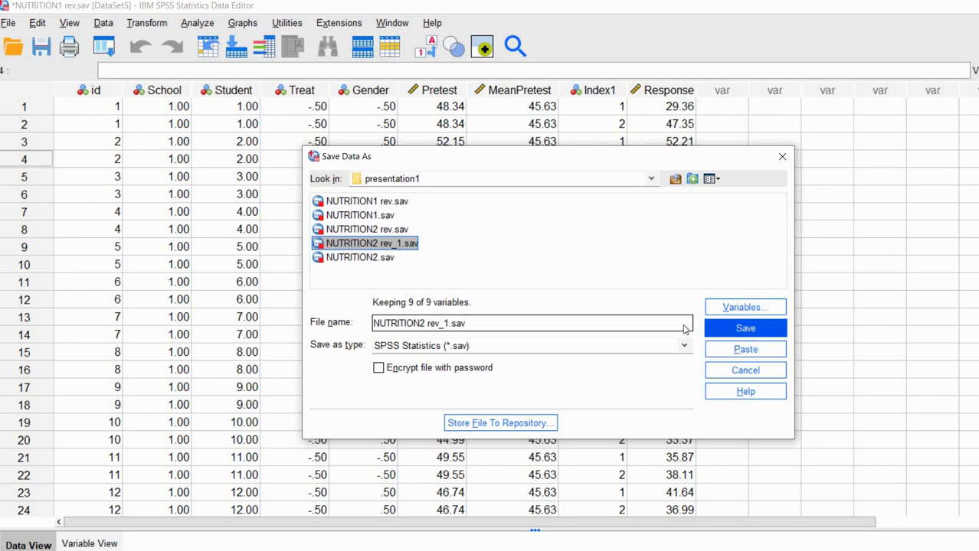
left_click(534, 337)
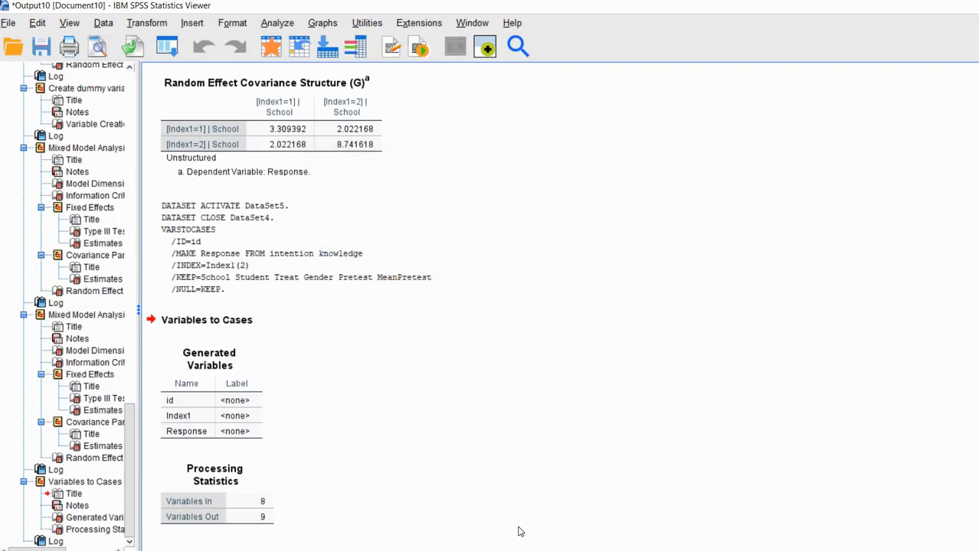
Switch back to the NUTRITION2 rev_1.sav Data Editor window from the taskbar.
left_click(584, 535)
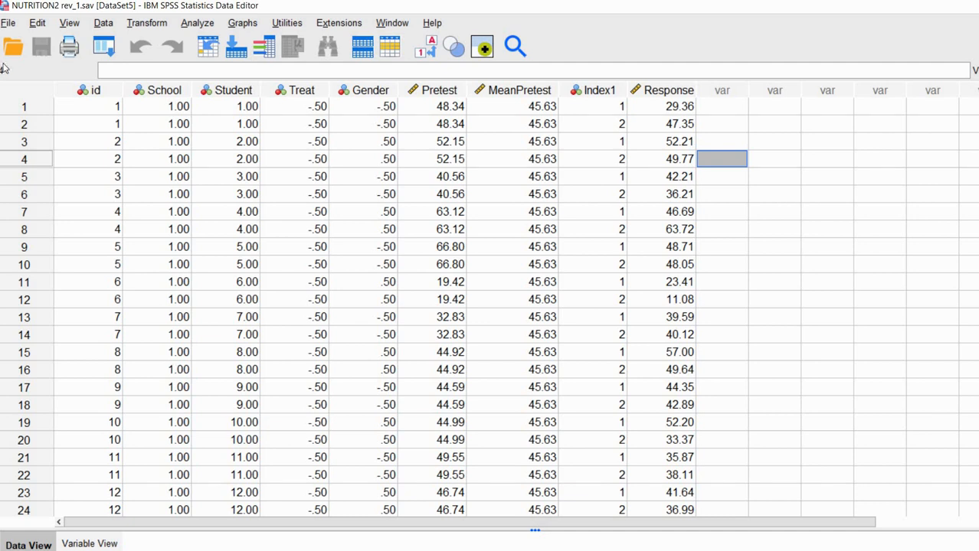
Start Linear Mixed Models with id as the subjects variable and Index1 as repeated.
left_click(193, 26)
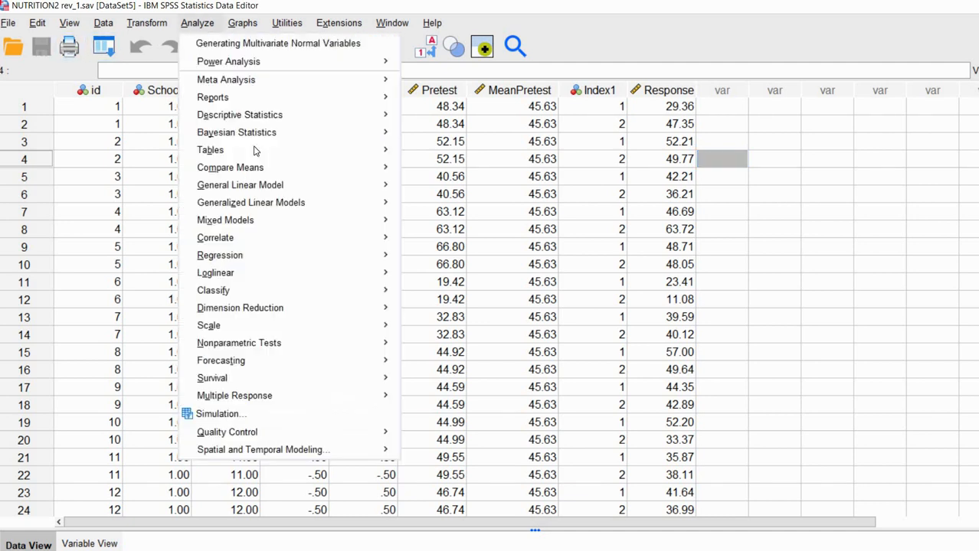
mouse_move(383, 222)
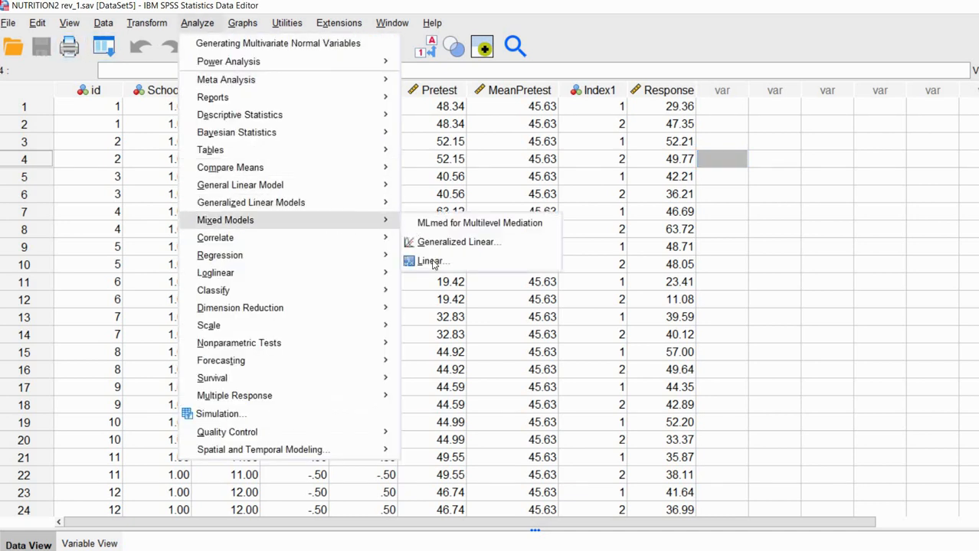
left_click(428, 261)
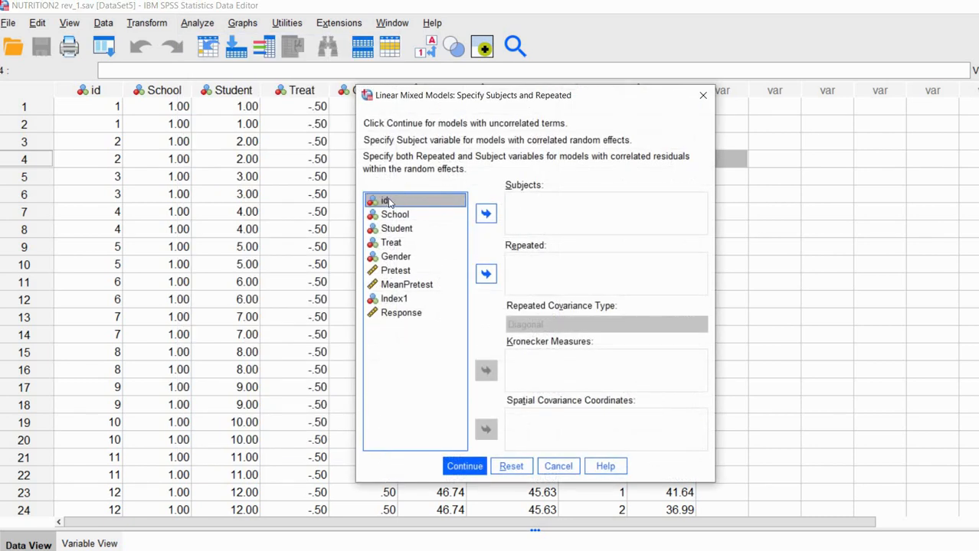
key("Tab")
key("space")
left_click_drag(533, 89, 519, 51)
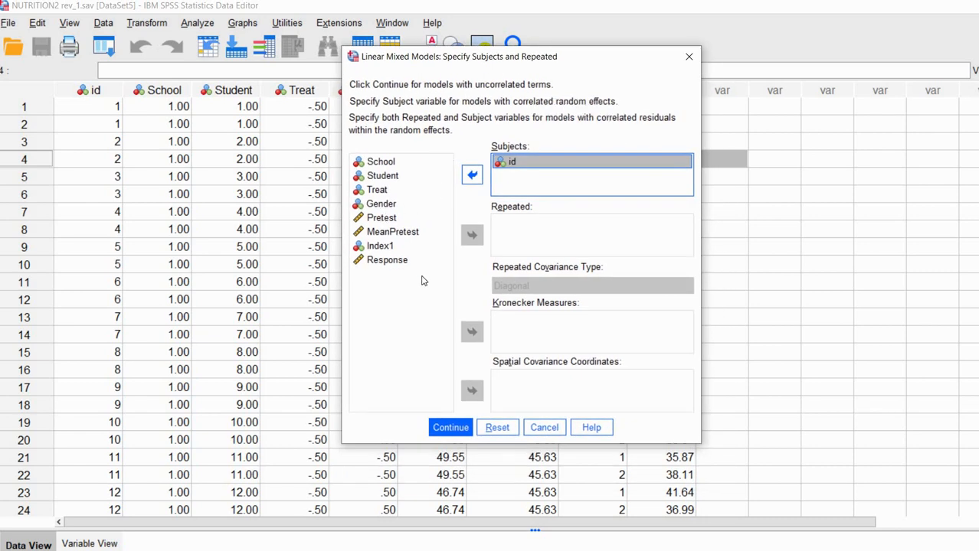
left_click(394, 248)
left_click(473, 238)
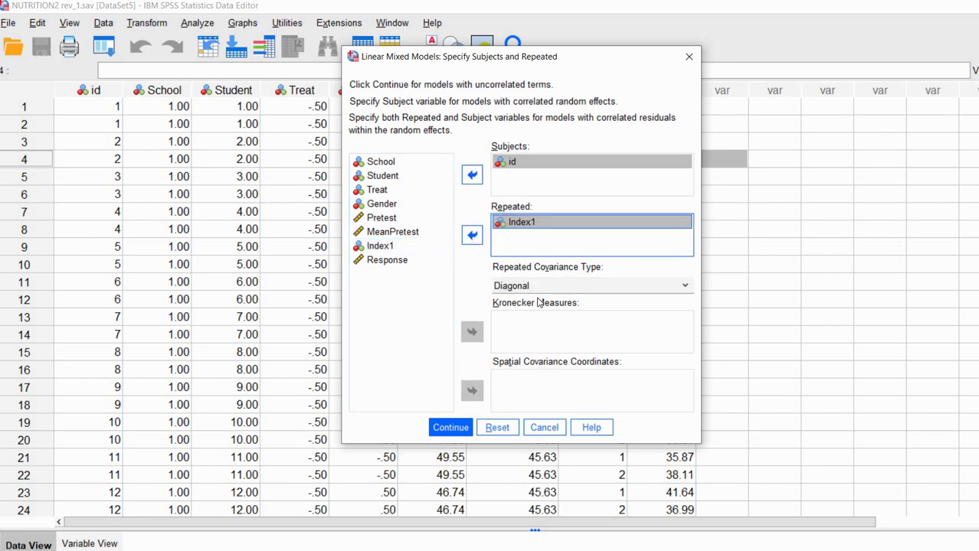
Set the repeated covariance type to Unstructured and confirm the subjects and repeated settings.
left_click(615, 288)
scroll(605, 331, "down", 3)
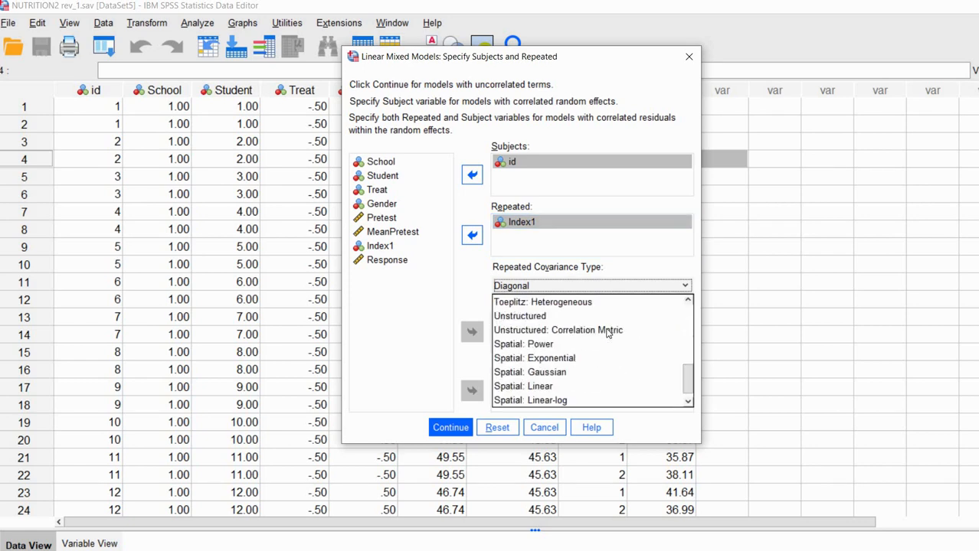
scroll(579, 337, "down", 1)
left_click(520, 345)
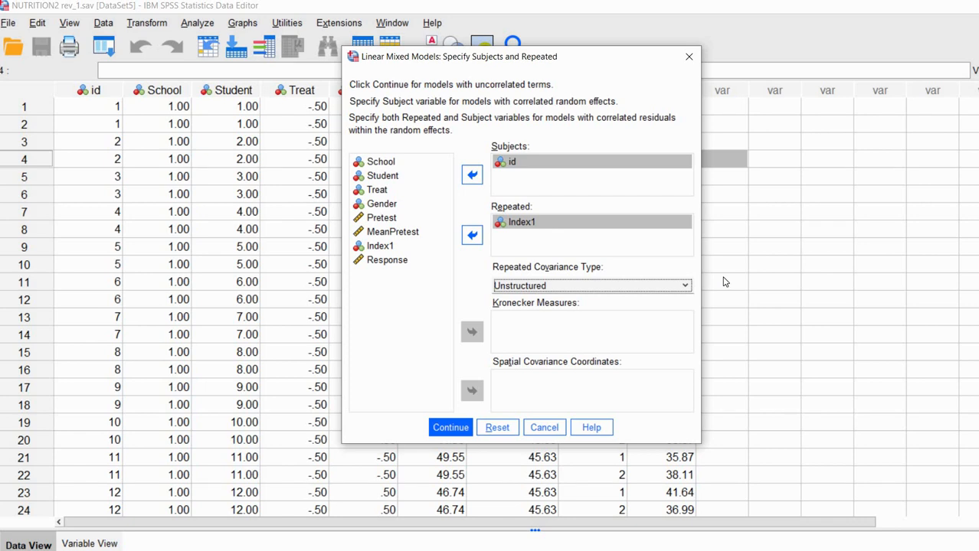
left_click(448, 429)
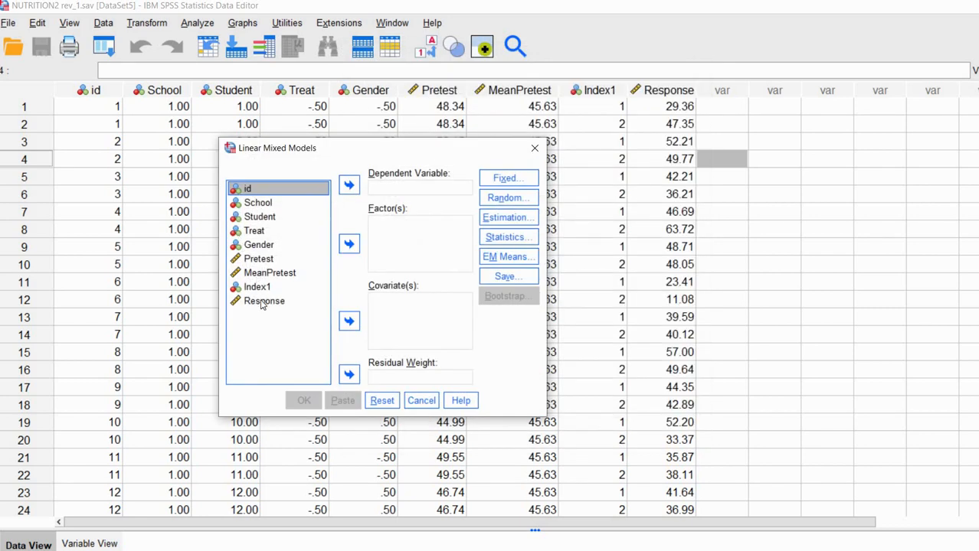
Make Response the dependent variable and Index1 a factor in Linear Mixed Models.
left_click(262, 303)
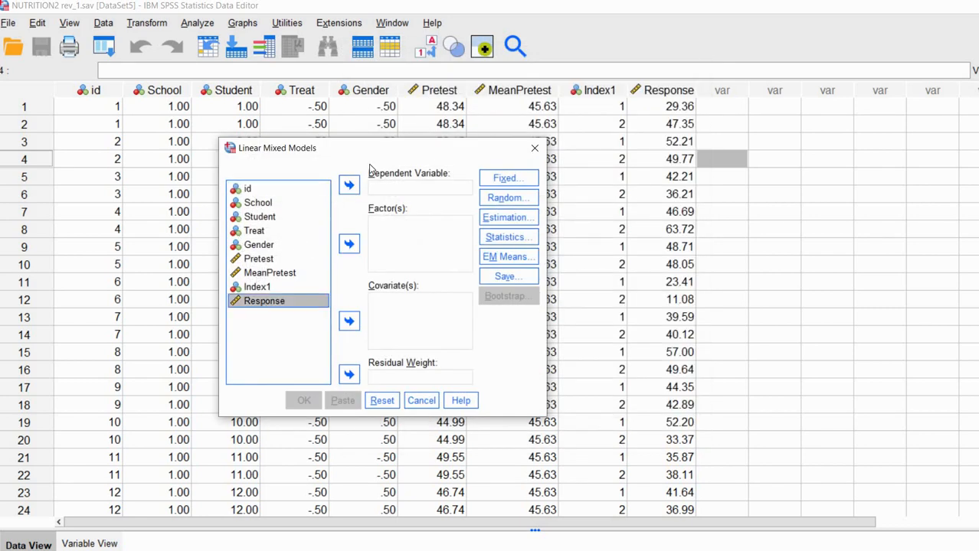
left_click(350, 186)
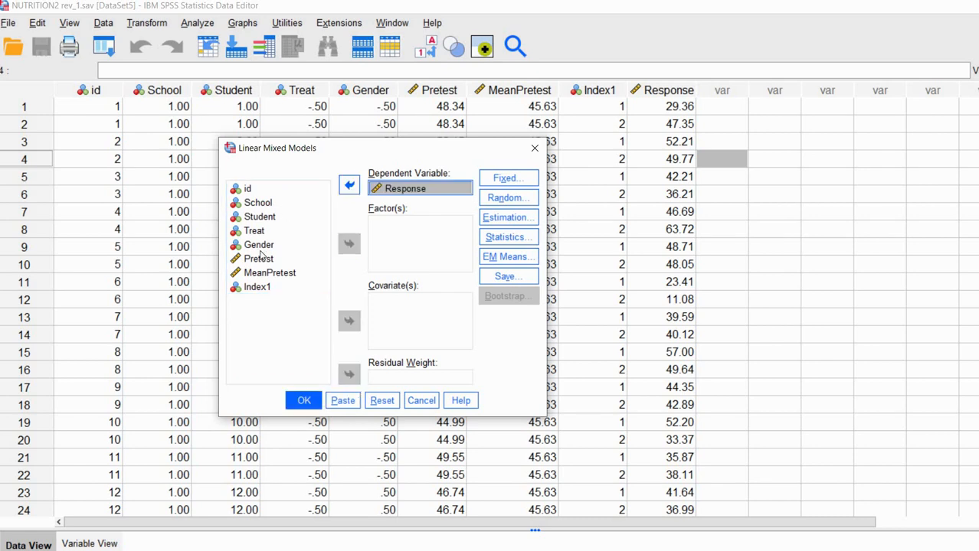
left_click(260, 287)
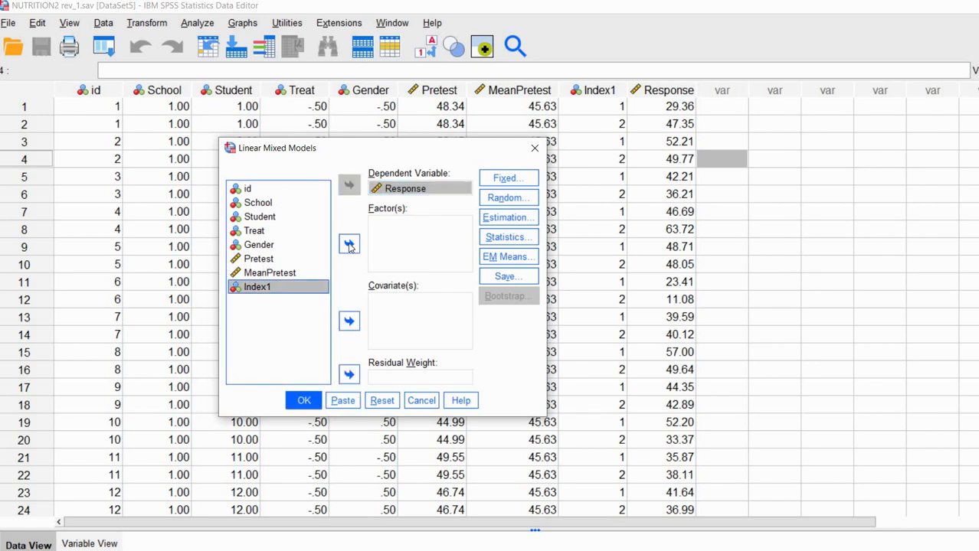
left_click(349, 245)
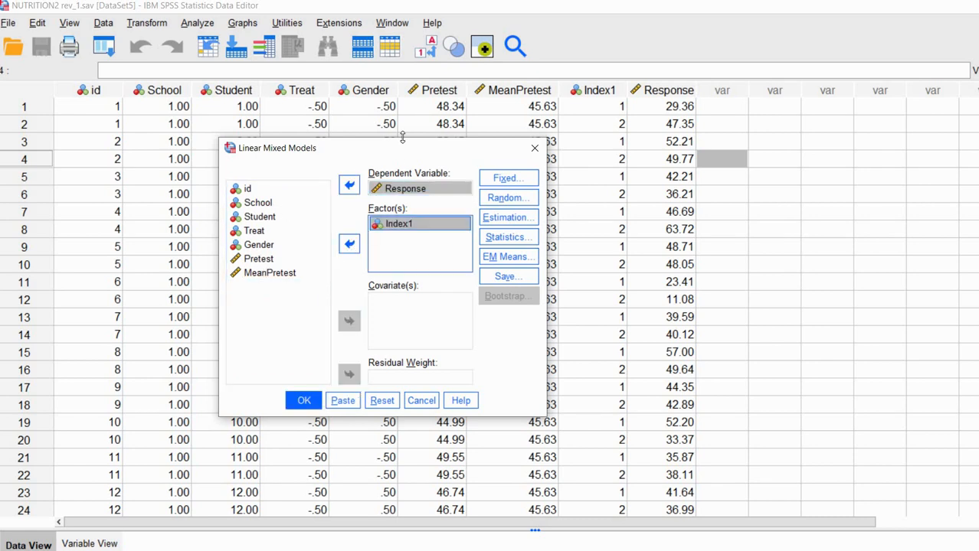
left_click_drag(479, 153, 454, 122)
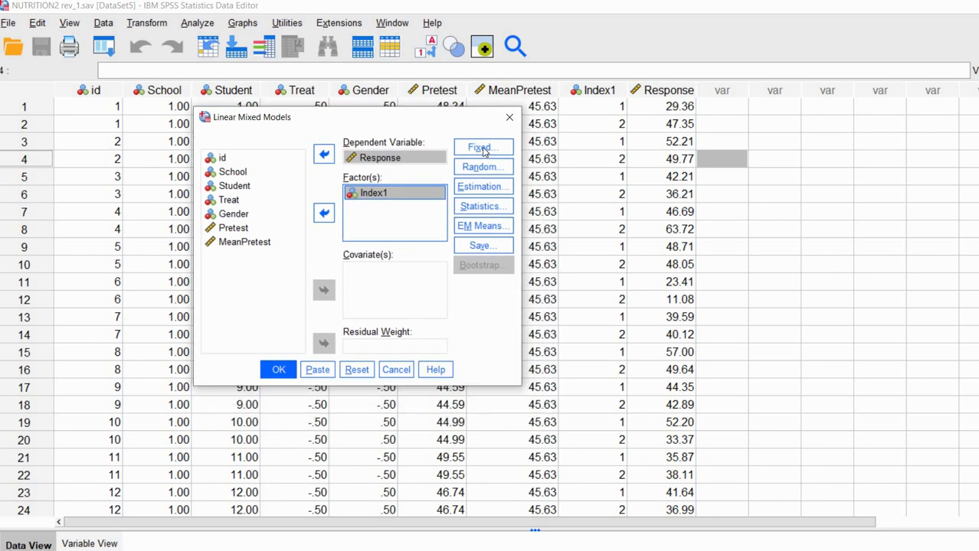
left_click(483, 148)
left_click_drag(625, 131, 605, 118)
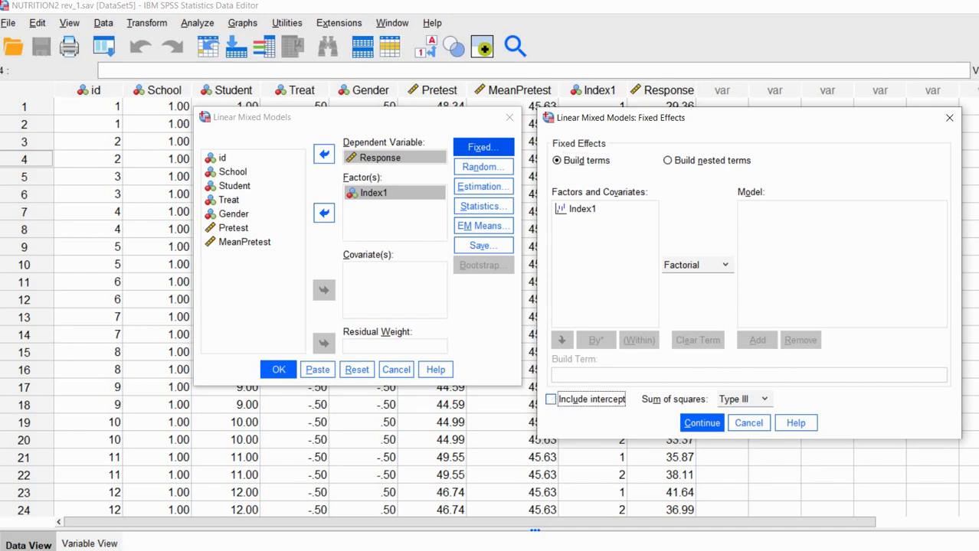
Exclude the intercept and add Index1 as the only fixed-effect term.
left_click(552, 400)
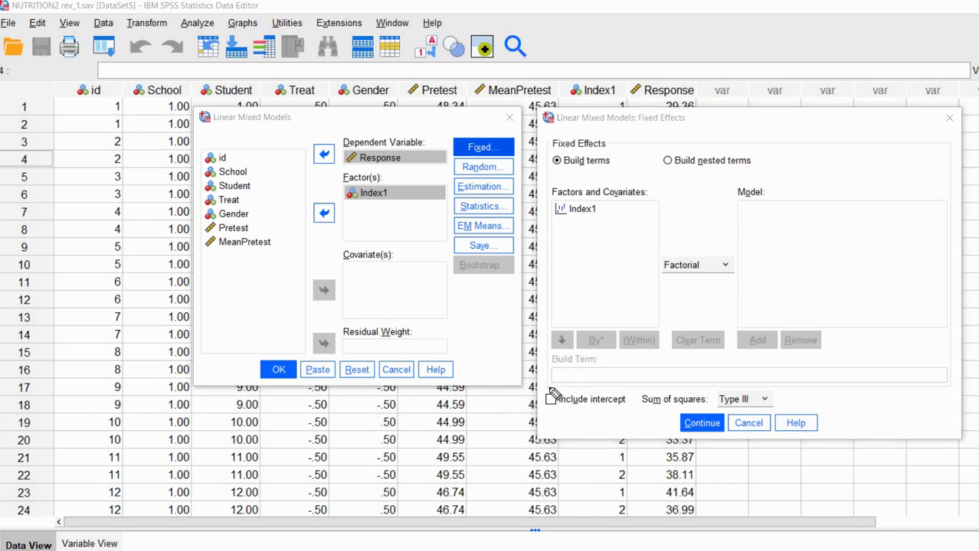
mouse_move(547, 393)
left_mouse_down()
mouse_move(557, 388)
mouse_move(560, 408)
left_mouse_up()
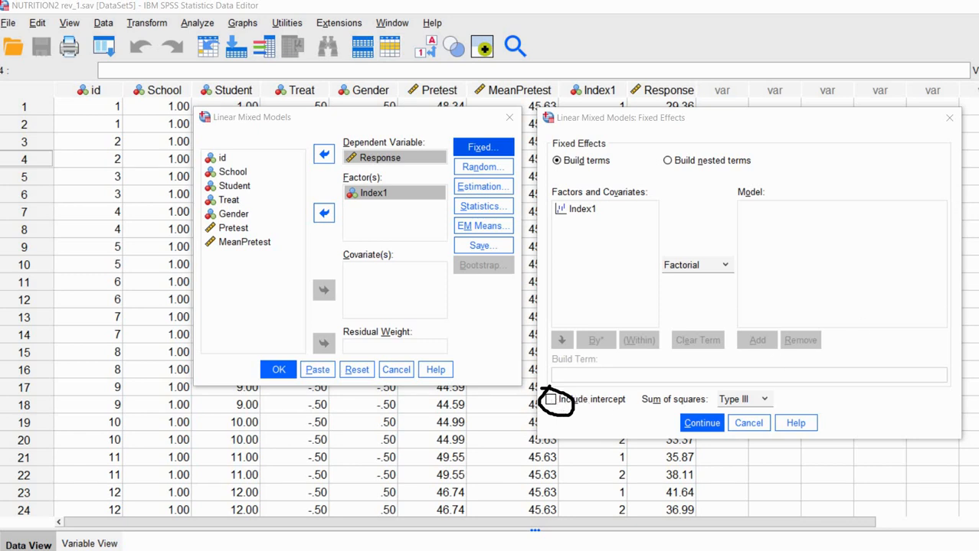
key("Escape")
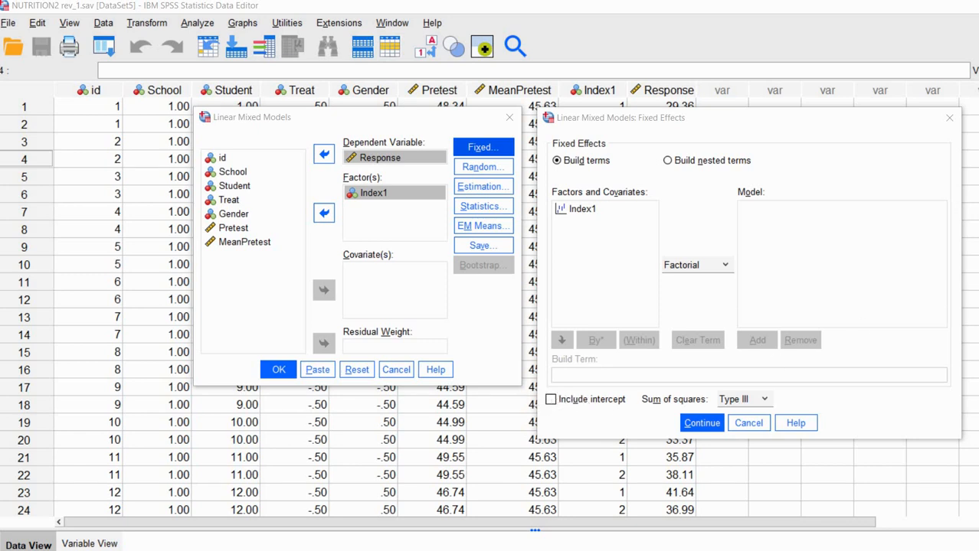
left_click(581, 211)
left_click(756, 341)
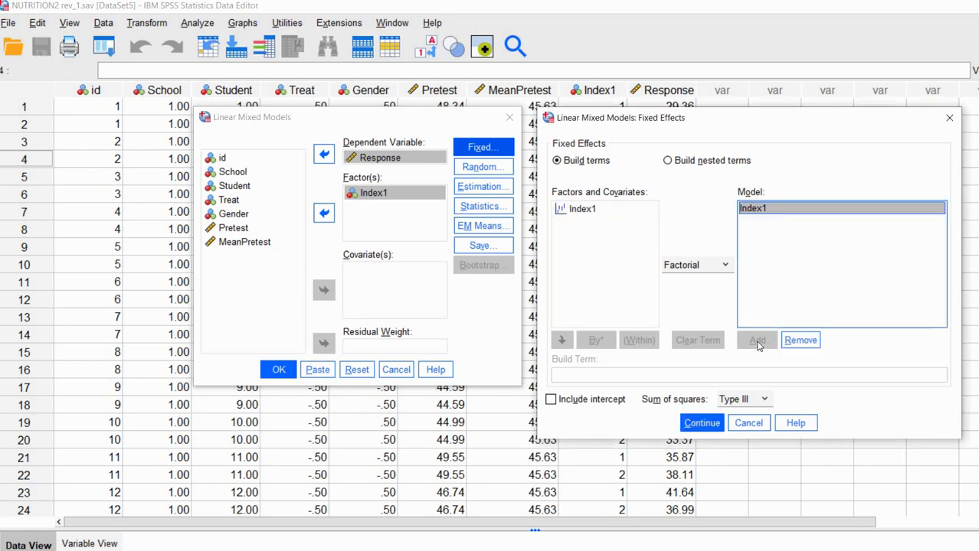
left_click(697, 427)
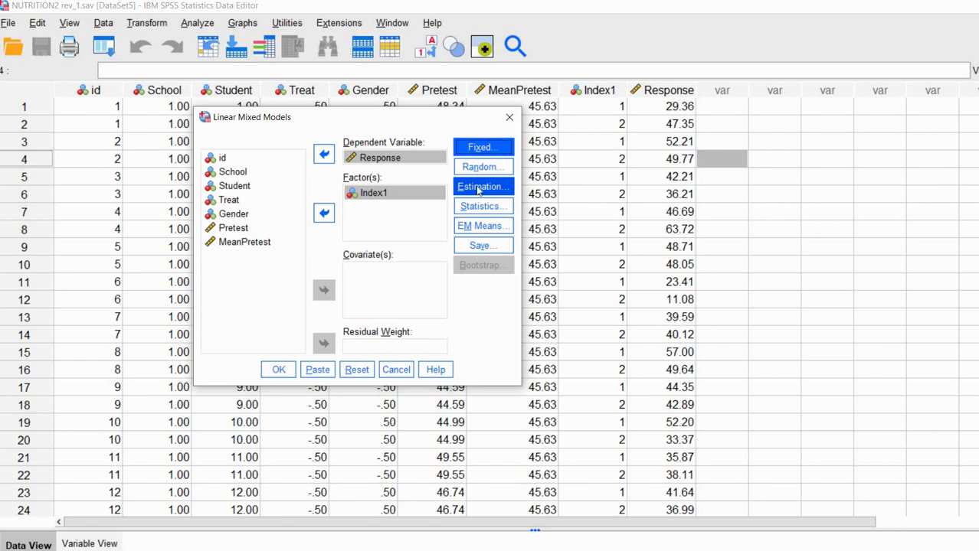
Set estimation to Maximum Likelihood (ML) with Residual-method degrees of freedom.
left_click(491, 186)
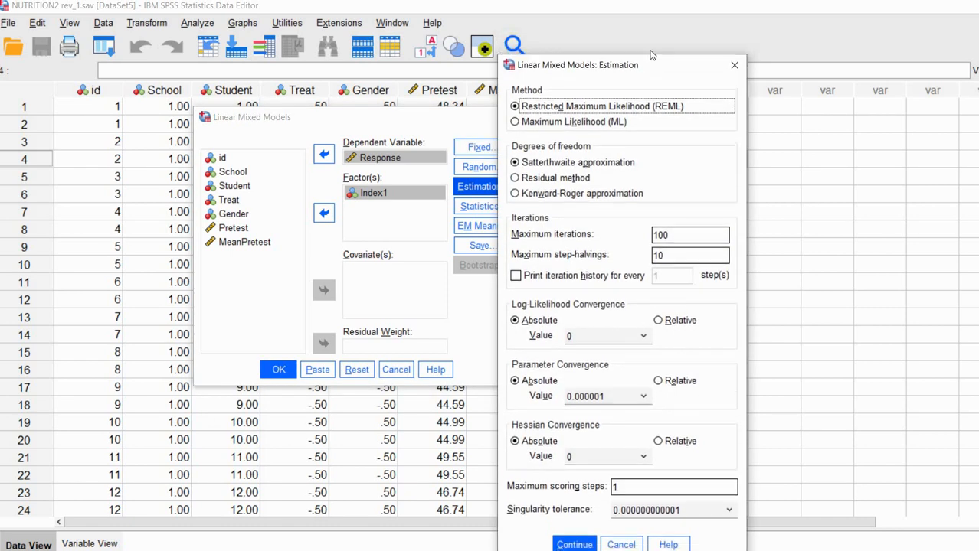
left_click_drag(658, 42, 709, 28)
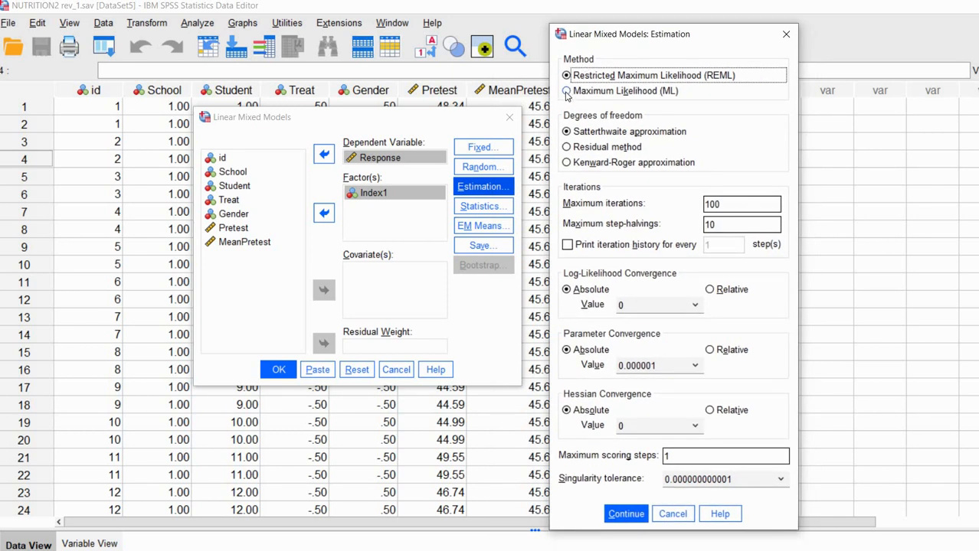
left_click(567, 91)
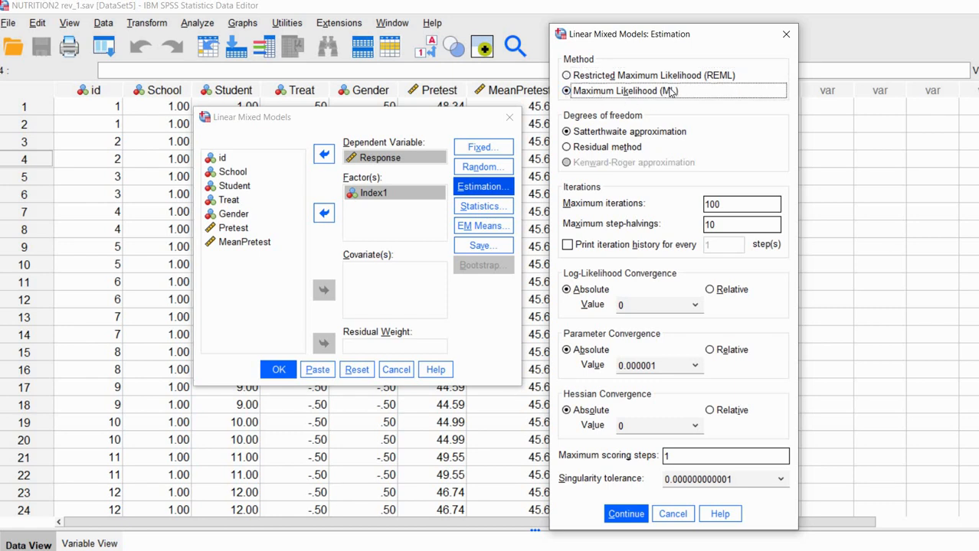
left_click(576, 147)
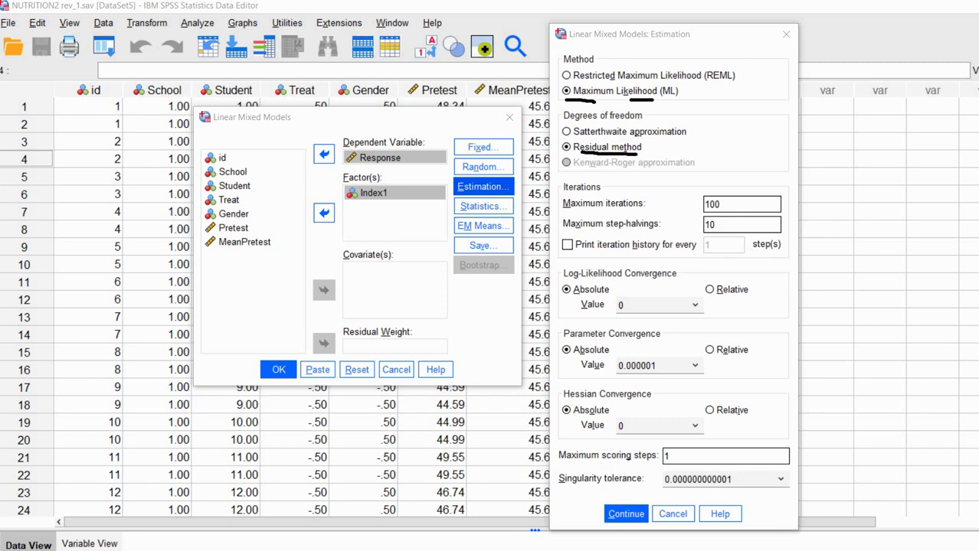
left_click(625, 515)
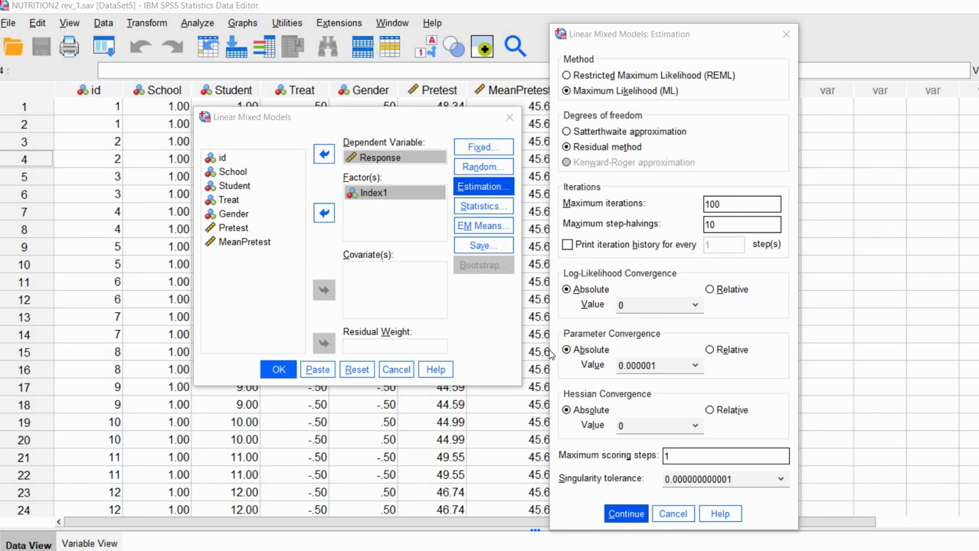
Request fixed-effect estimates, covariance parameter tests and random-effect covariances, then run the mixed model.
left_click(487, 214)
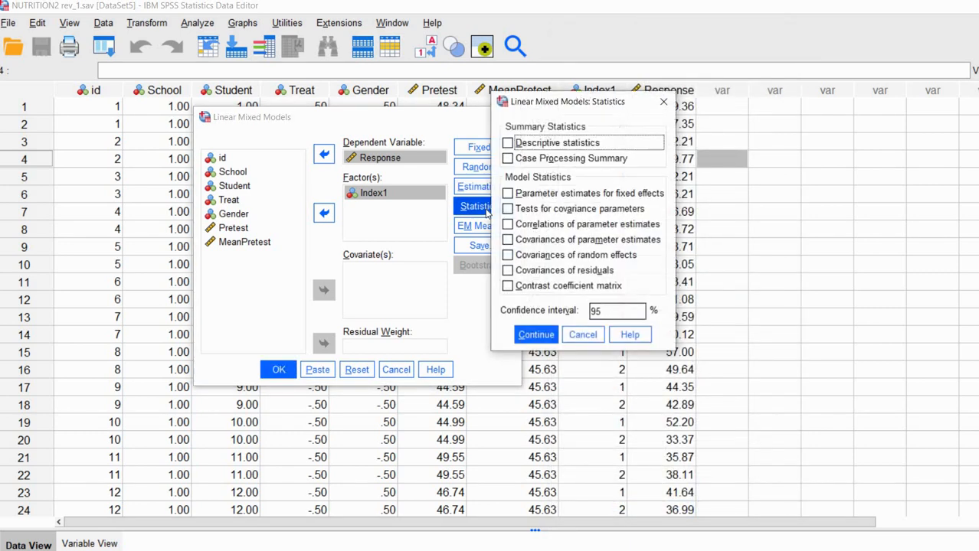
left_click(559, 196)
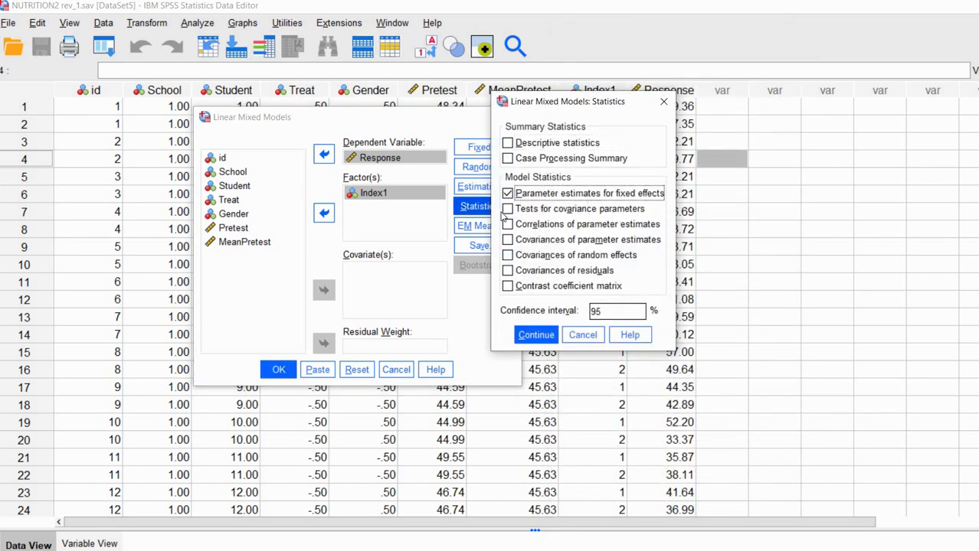
left_click(511, 209)
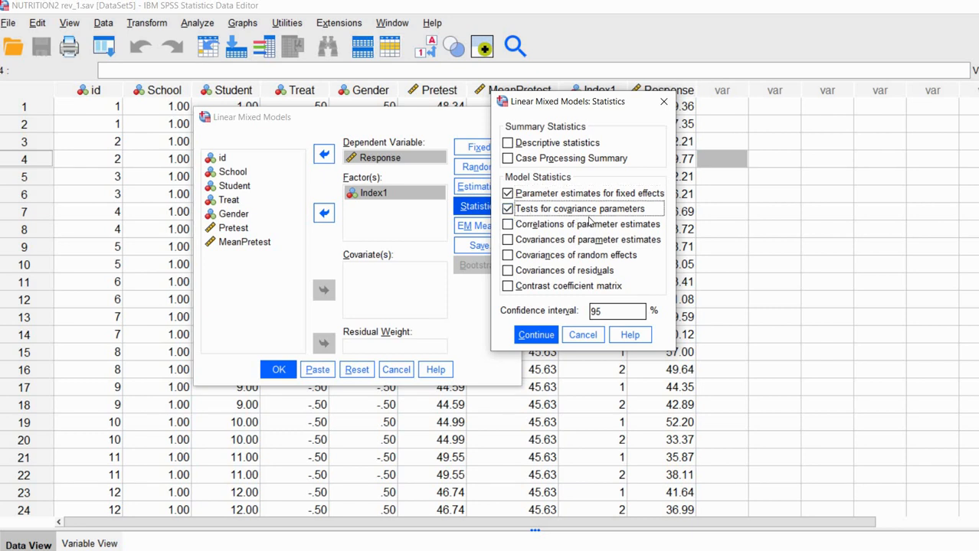
left_click(507, 257)
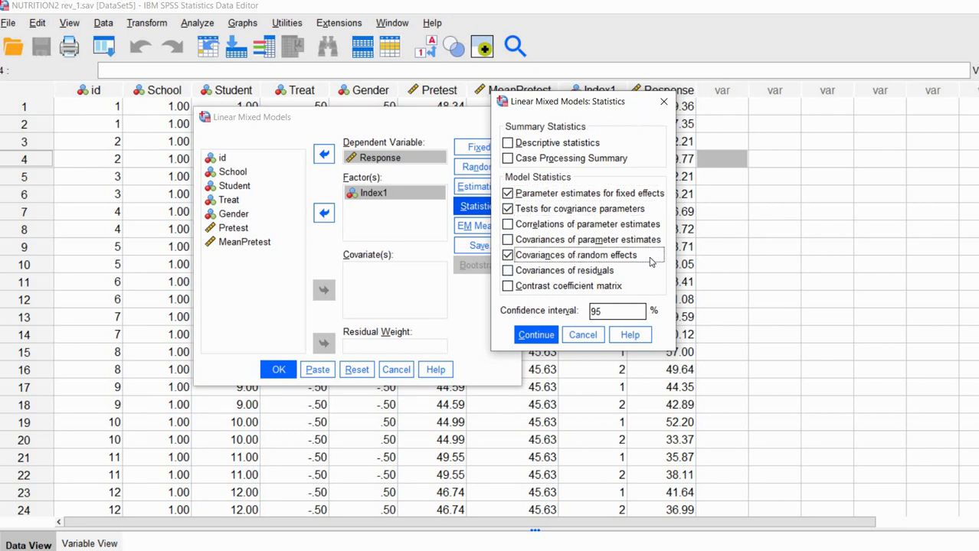
left_click_drag(636, 111, 683, 117)
left_click(585, 342)
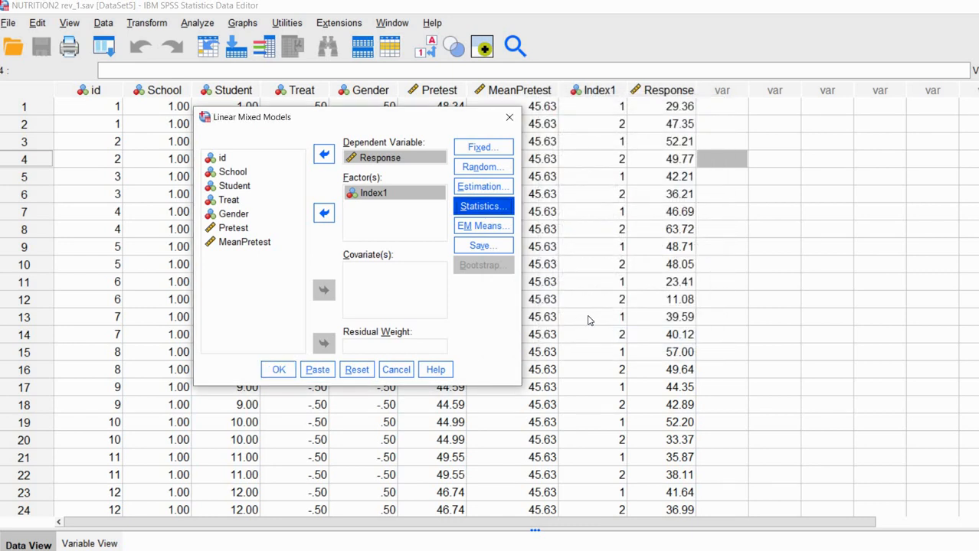
left_click(276, 372)
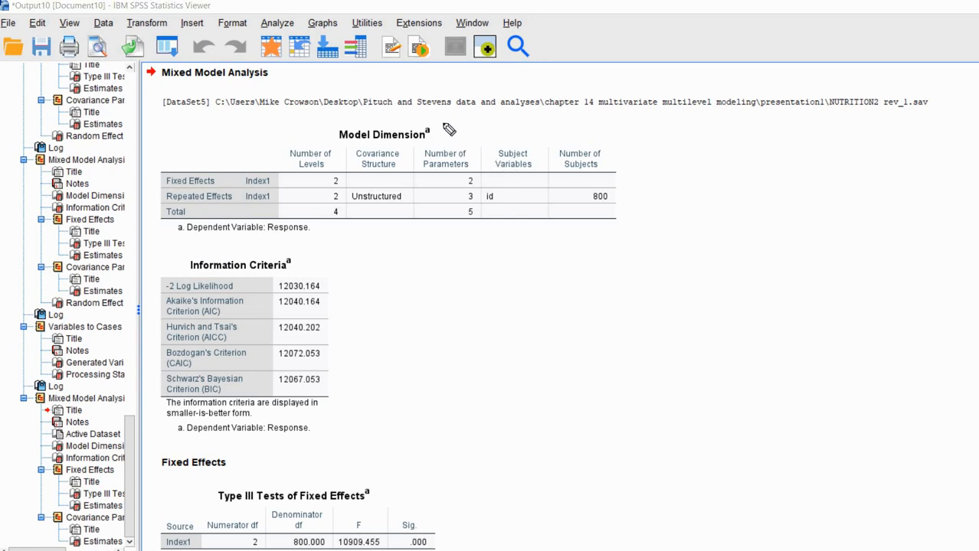
left_click_drag(437, 128, 456, 123)
left_click_drag(222, 180, 240, 175)
left_click_drag(476, 177, 494, 173)
left_click_drag(460, 186, 483, 183)
left_click_drag(462, 203, 483, 201)
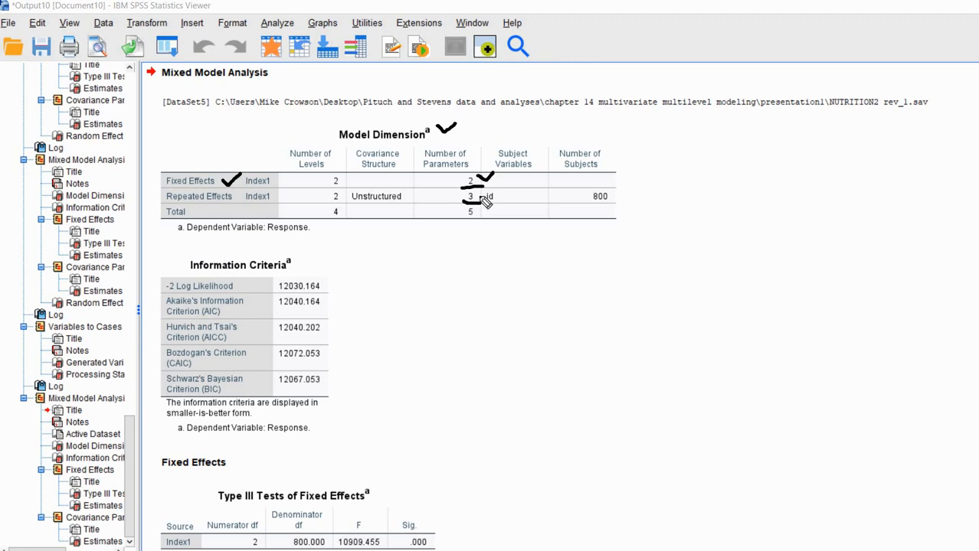
left_click_drag(481, 193, 493, 188)
left_click_drag(461, 220, 479, 222)
key("Escape")
Tick the Information Criteria title and draw an arrow and small circle at −2 Log Likelihood 12030.164.
scroll(813, 267, "down", 3)
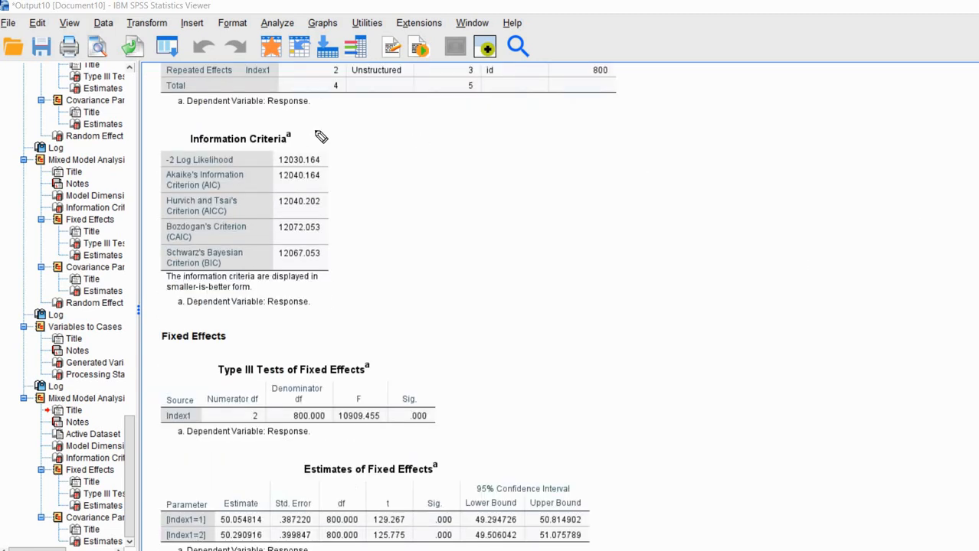
left_click(305, 136)
left_click_drag(304, 137, 342, 123)
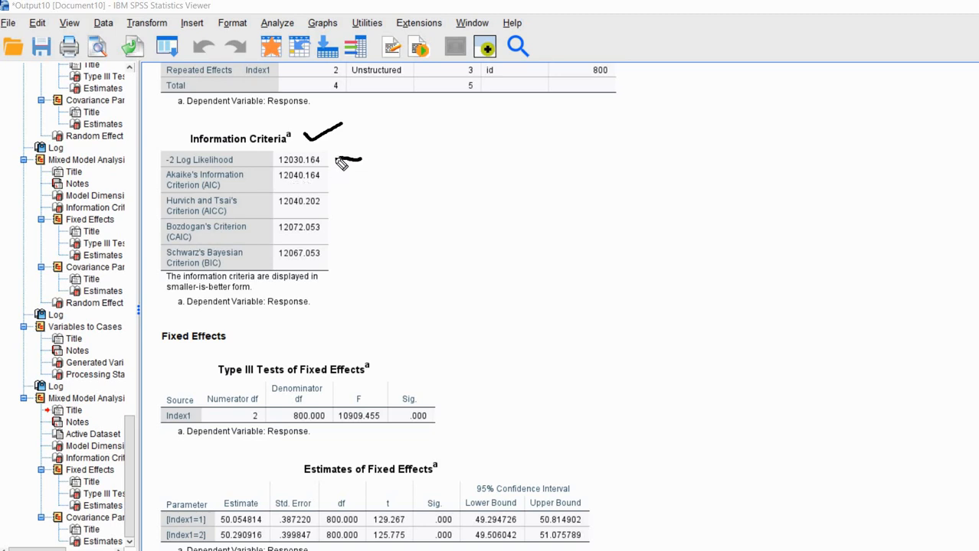
left_click_drag(338, 154, 339, 165)
mouse_move(403, 159)
left_mouse_down()
mouse_move(395, 155)
mouse_move(400, 167)
left_mouse_up()
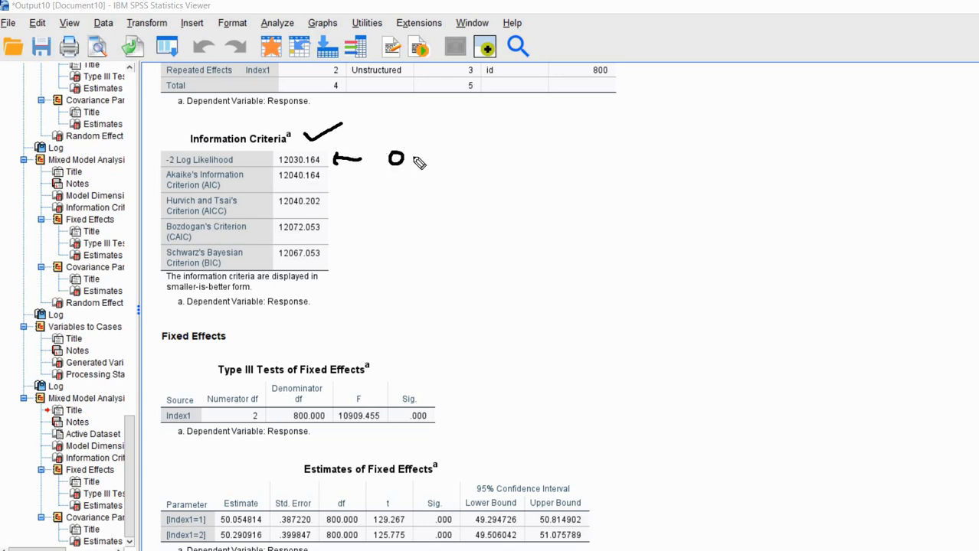
Extend the circle into a rightward arrow and bracket the AIC, AICC, CAIC and BIC values.
left_click_drag(406, 158, 466, 159)
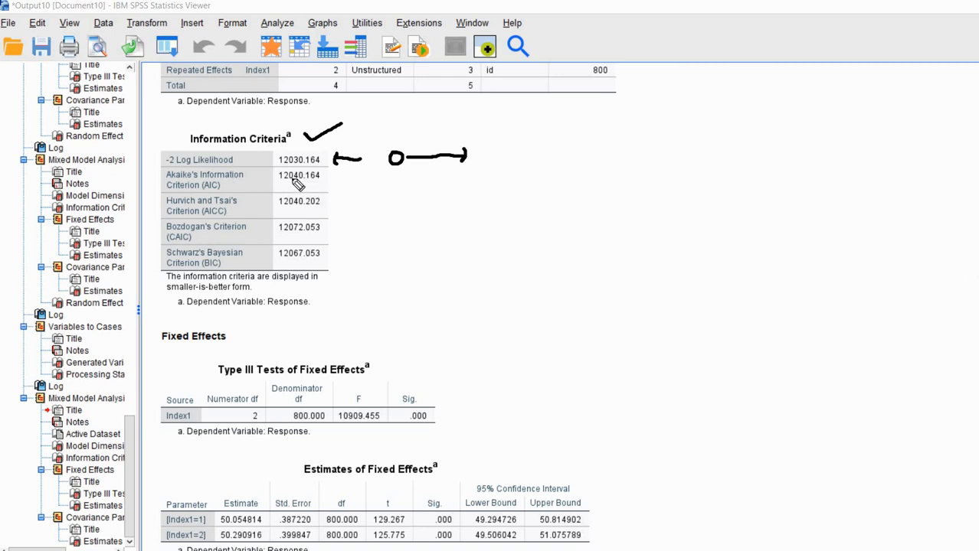
mouse_move(326, 170)
left_mouse_down()
mouse_move(337, 201)
mouse_move(330, 253)
left_mouse_up()
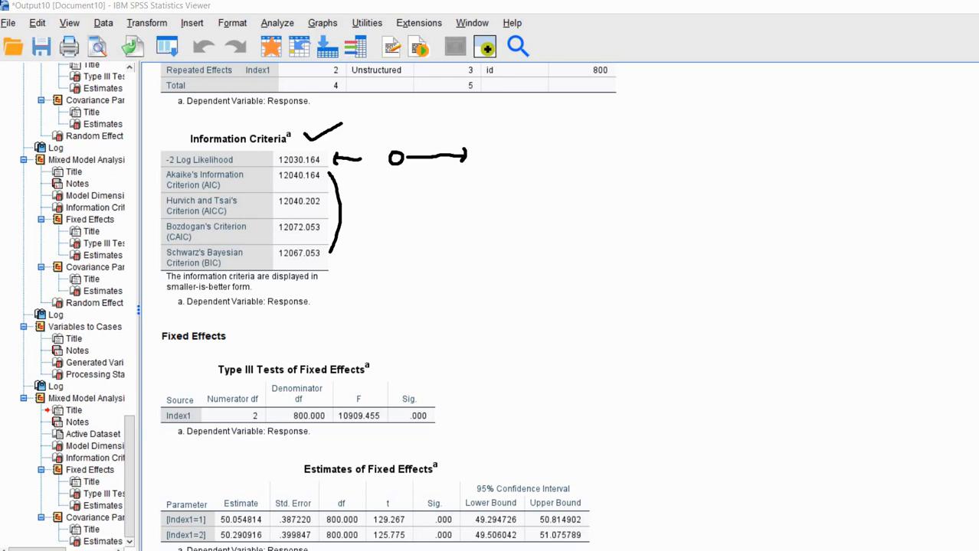
Underline the Estimate header, 50.054814 and the Index1 labels, cross out df and t, tick Estimate.
scroll(936, 210, "down", 5)
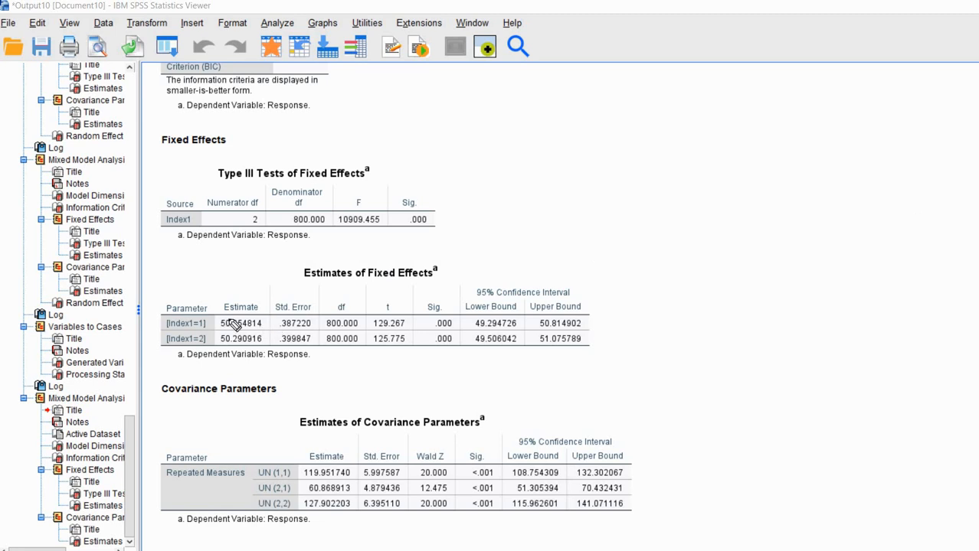
left_click_drag(223, 314, 261, 313)
left_click_drag(219, 330, 265, 330)
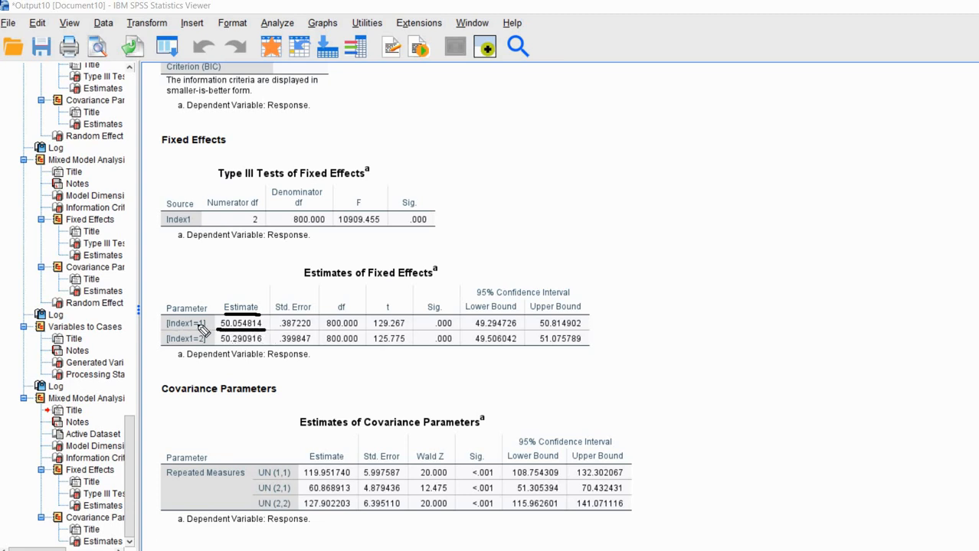
mouse_move(186, 330)
left_mouse_down()
mouse_move(205, 330)
mouse_move(203, 346)
left_mouse_up()
left_click_drag(325, 301, 437, 332)
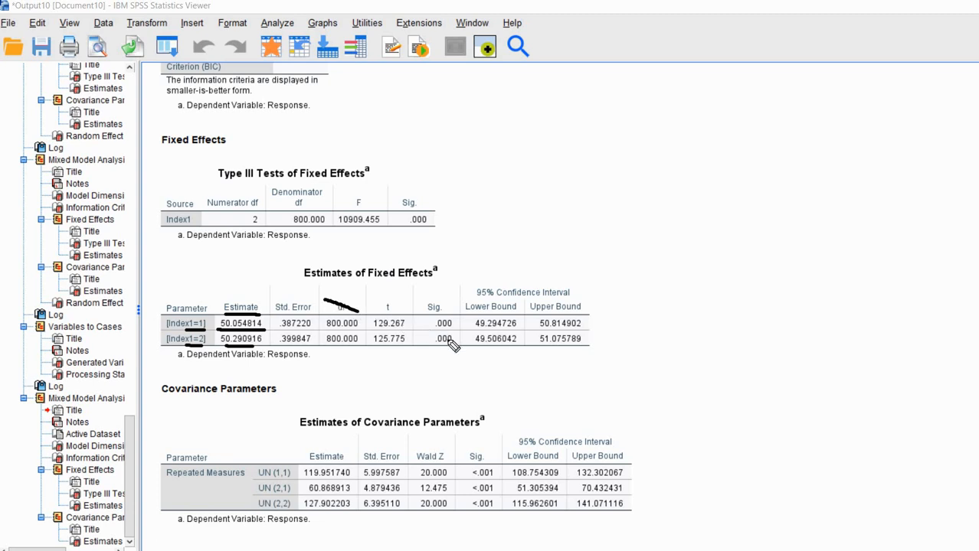
left_click_drag(335, 346, 452, 292)
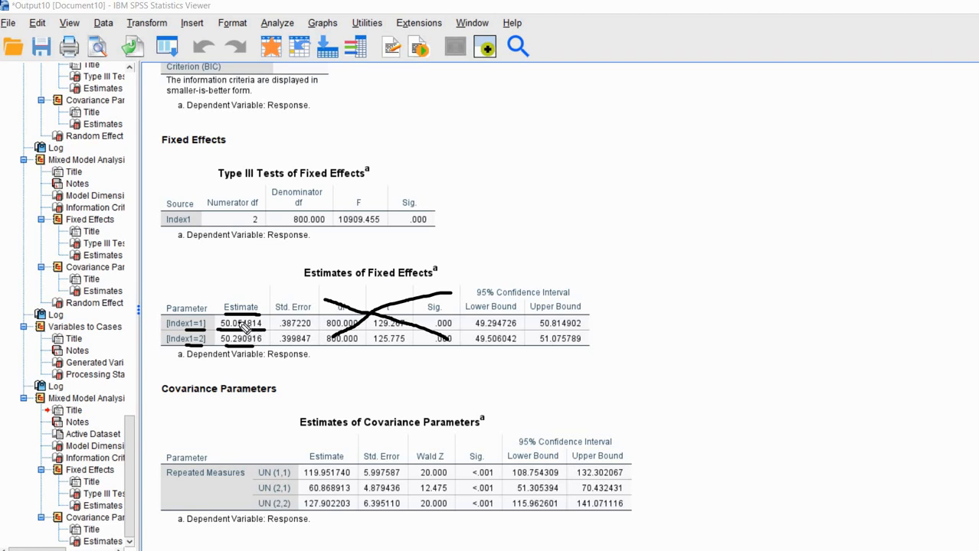
left_click_drag(246, 291, 257, 287)
Clear the ink, tick Estimates of Covariance Parameters, and underline its Estimate header and UN (1,1), (2,1), (2,2) rows.
key("Escape")
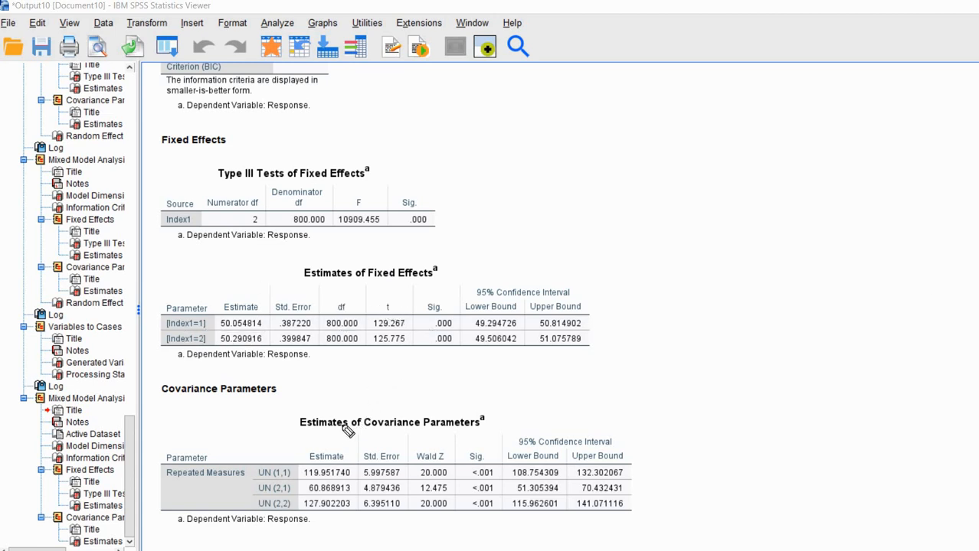
left_click(497, 417)
left_click_drag(496, 417, 517, 410)
left_click_drag(310, 463, 342, 463)
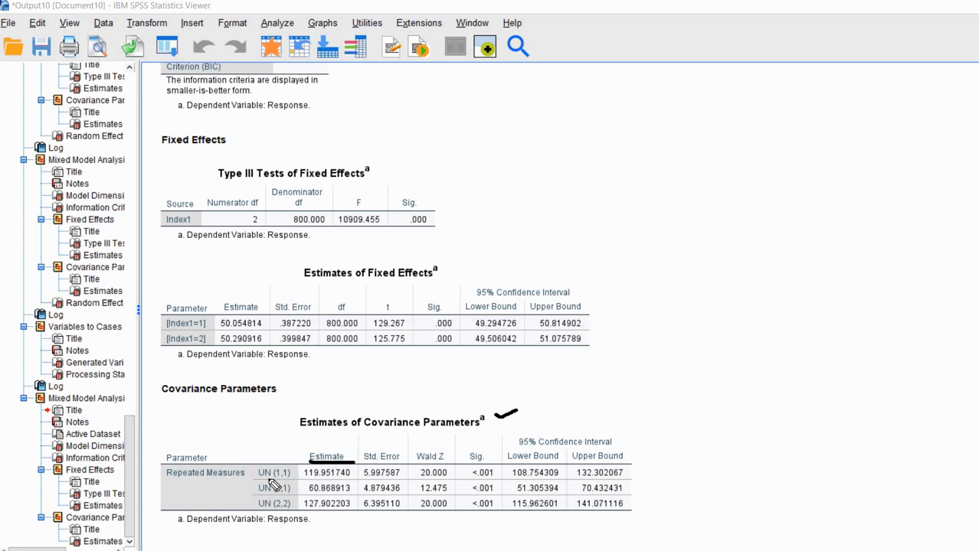
left_click_drag(268, 478, 350, 477)
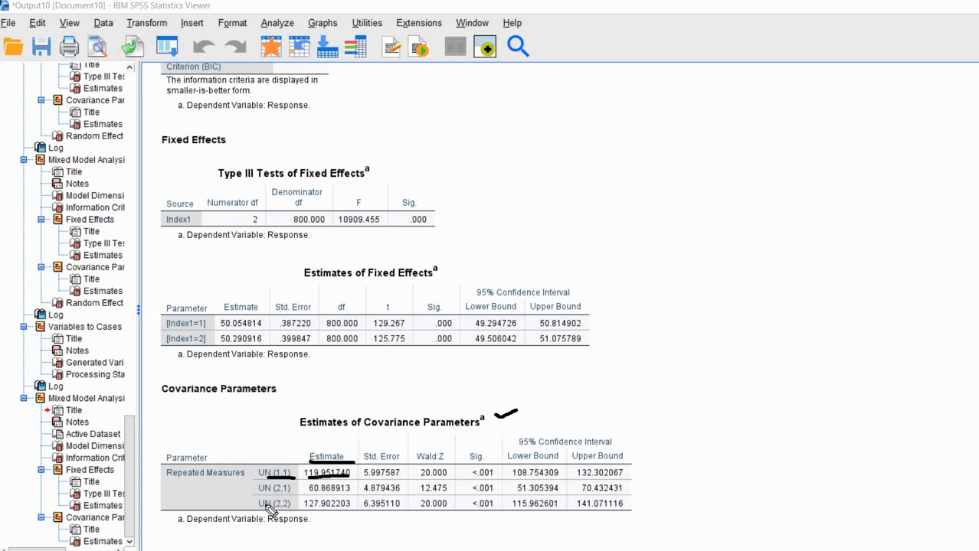
left_click_drag(260, 511, 324, 513)
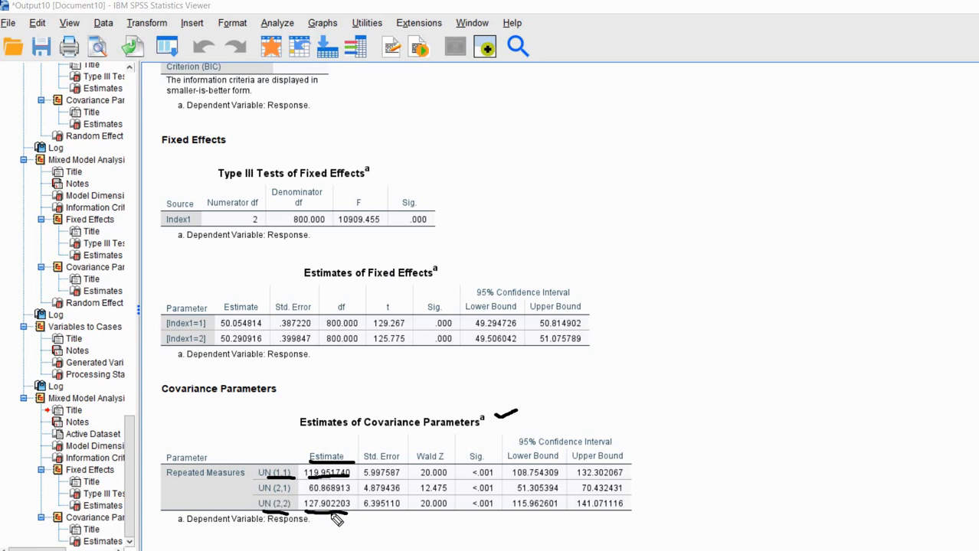
left_click_drag(260, 495, 353, 494)
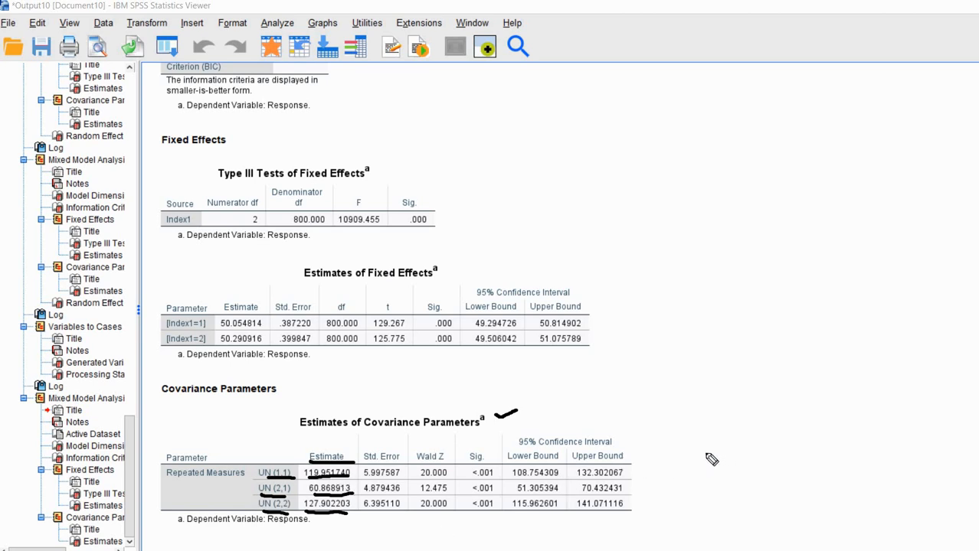
Draw square brackets right of the covariance table and tick all four 2×2 matrix entries.
mouse_move(724, 453)
left_mouse_down()
mouse_move(705, 453)
mouse_move(702, 518)
mouse_move(726, 521)
left_mouse_up()
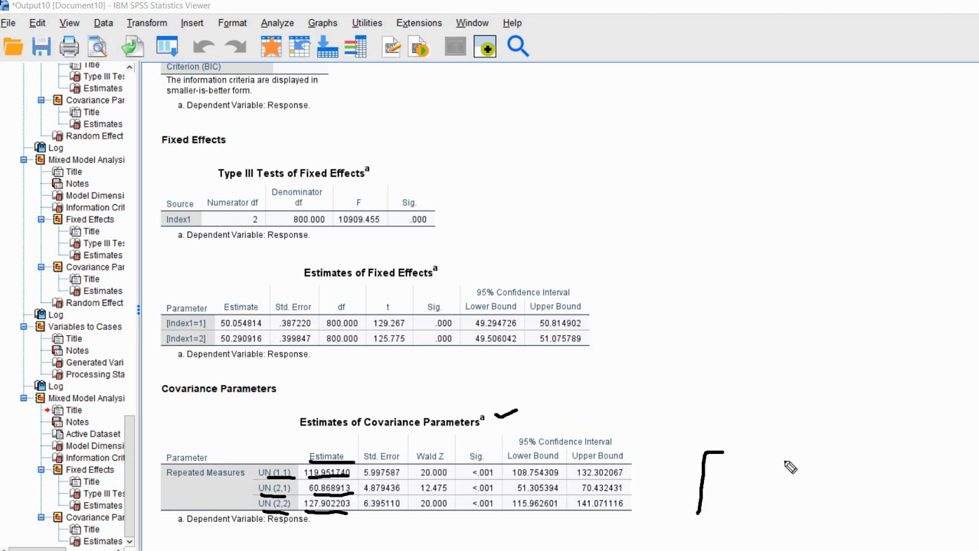
mouse_move(788, 455)
left_mouse_down()
mouse_move(809, 454)
mouse_move(809, 520)
mouse_move(780, 518)
left_mouse_up()
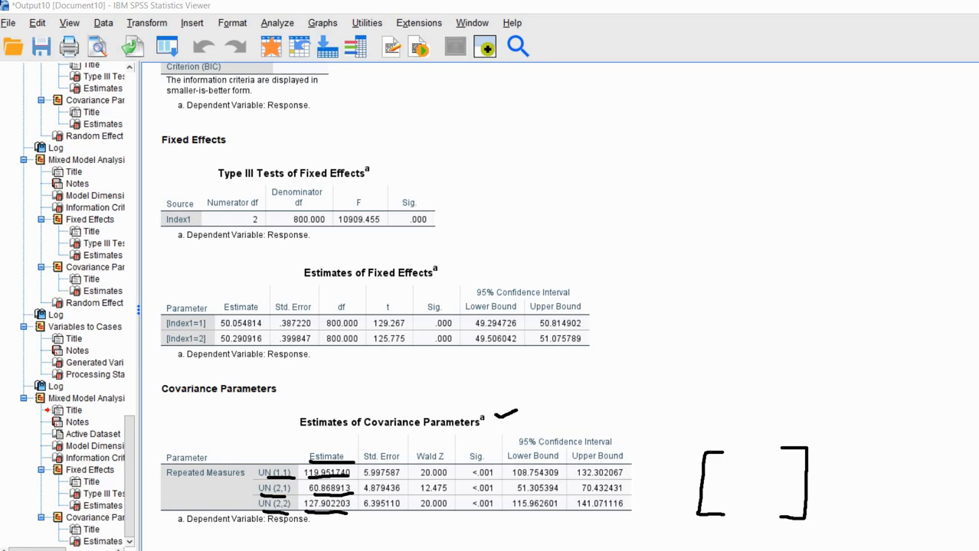
left_click_drag(721, 462, 723, 468)
left_click_drag(777, 504, 790, 497)
left_click_drag(727, 473, 717, 473)
mouse_move(779, 517)
left_mouse_down()
mouse_move(792, 517)
mouse_move(775, 514)
left_mouse_up()
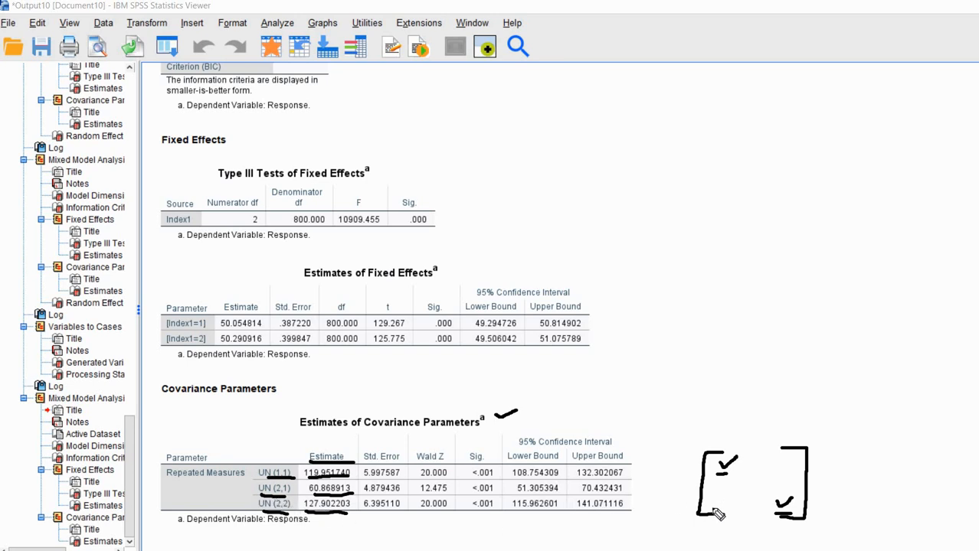
left_click_drag(715, 498, 723, 499)
left_click_drag(779, 460, 791, 457)
Clear the ink, then underline the estimates and Wald Z values (20.000, 12.475) for the three UN rows.
key("Escape")
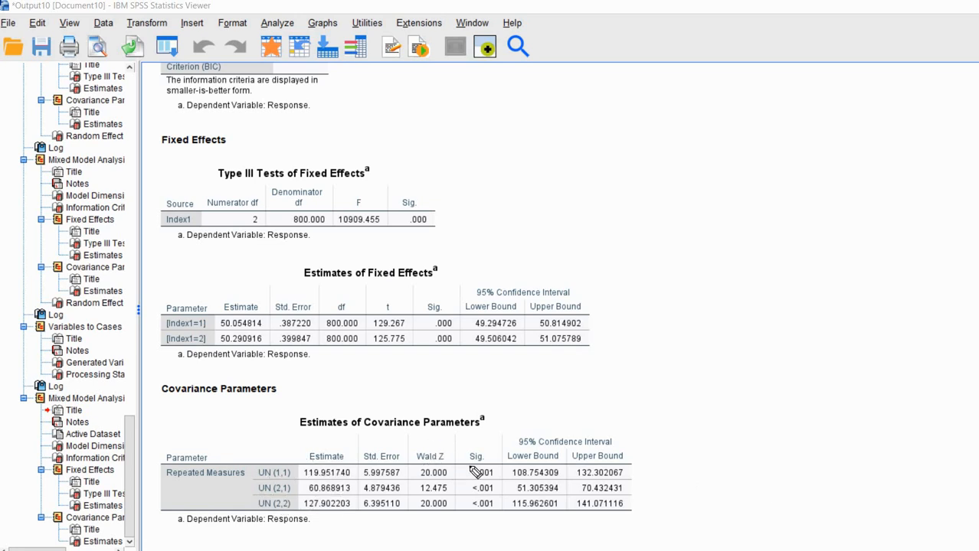
left_click_drag(419, 463, 465, 462)
left_click_drag(304, 478, 340, 478)
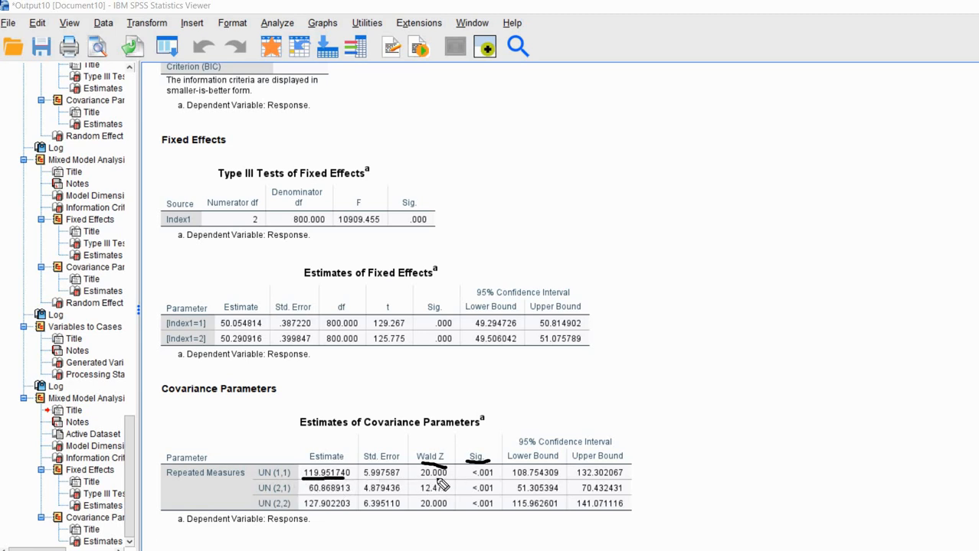
left_click_drag(419, 480, 503, 480)
left_click_drag(314, 511, 354, 510)
left_click_drag(435, 510, 481, 510)
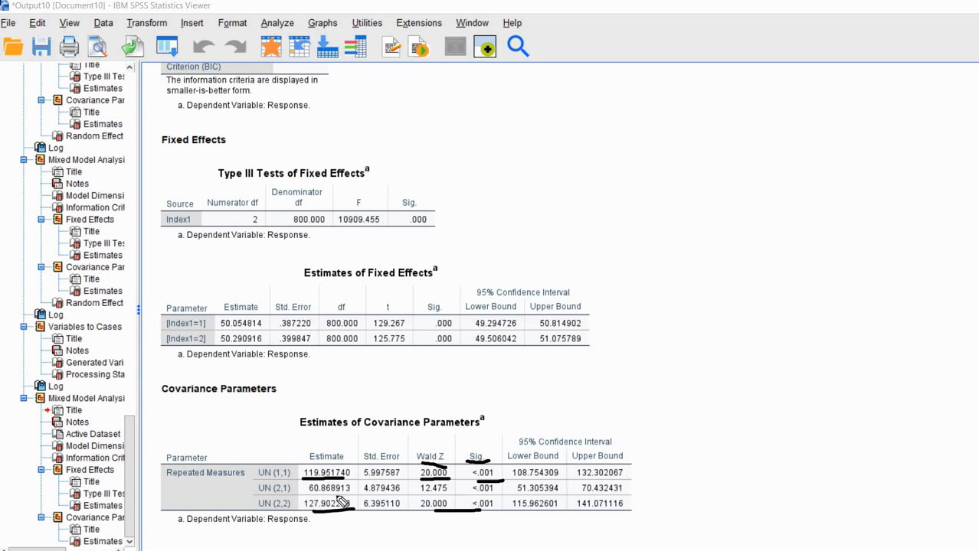
left_click_drag(351, 495, 308, 495)
left_click_drag(477, 495, 422, 496)
Erase all screen-pen underlines from the covariance parameters table with Escape.
key("Escape")
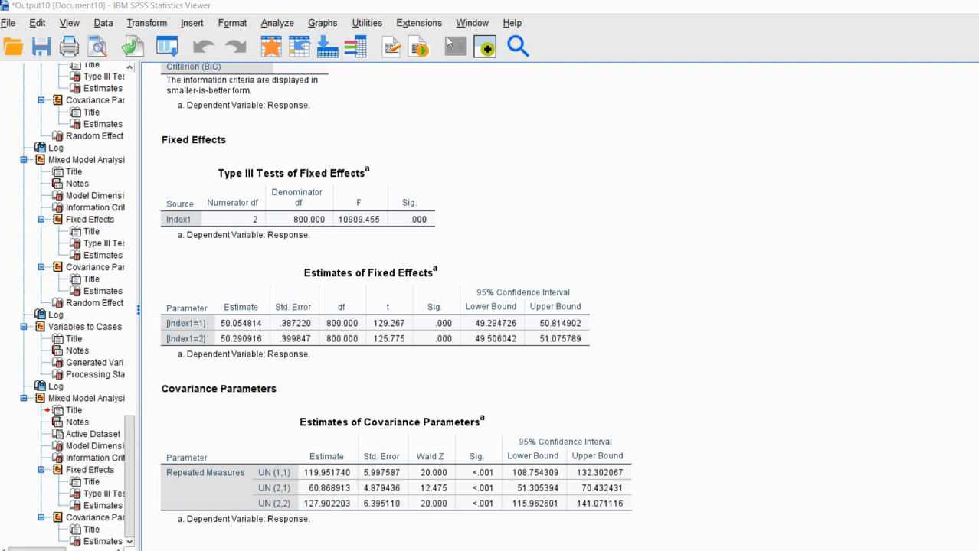
Reopen Linear Mixed Models, keeping the existing subjects and repeated settings.
left_click(280, 24)
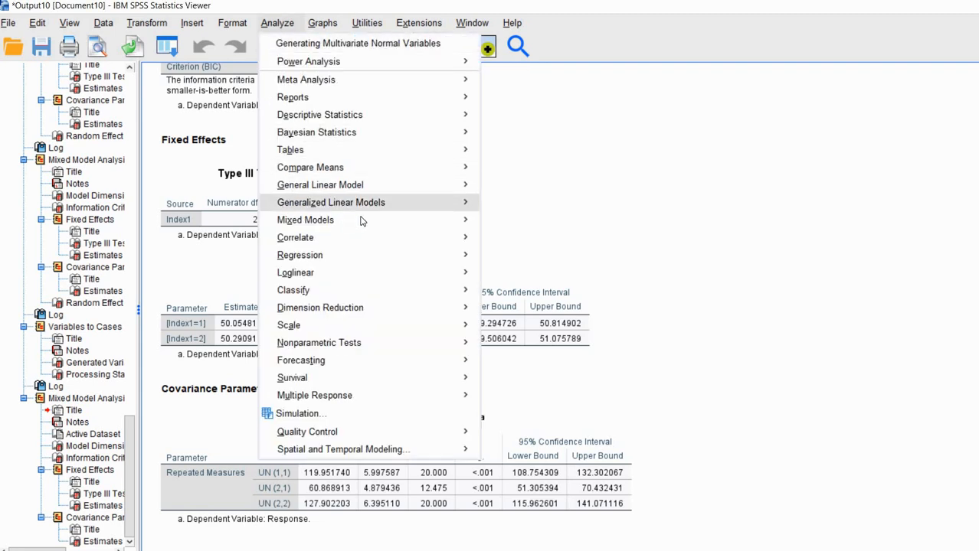
mouse_move(404, 222)
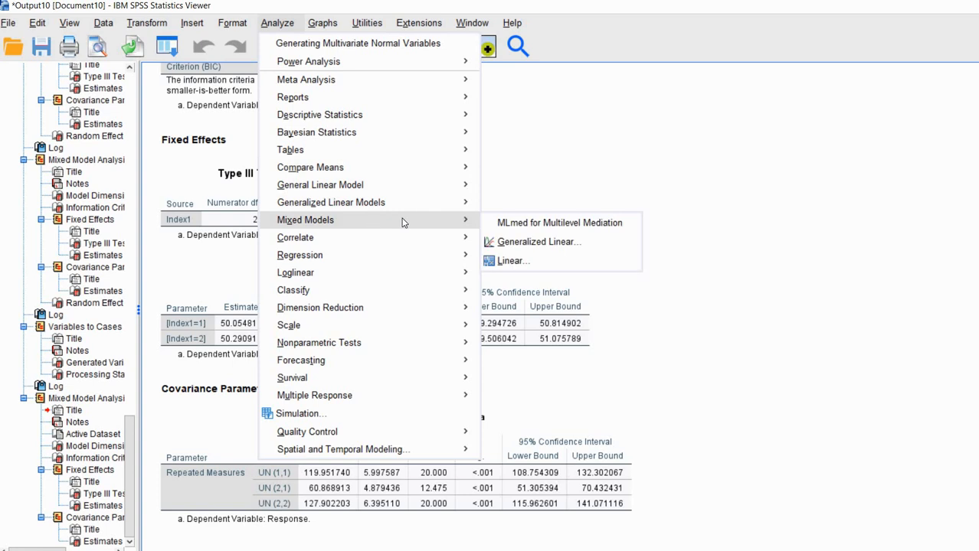
left_click(506, 261)
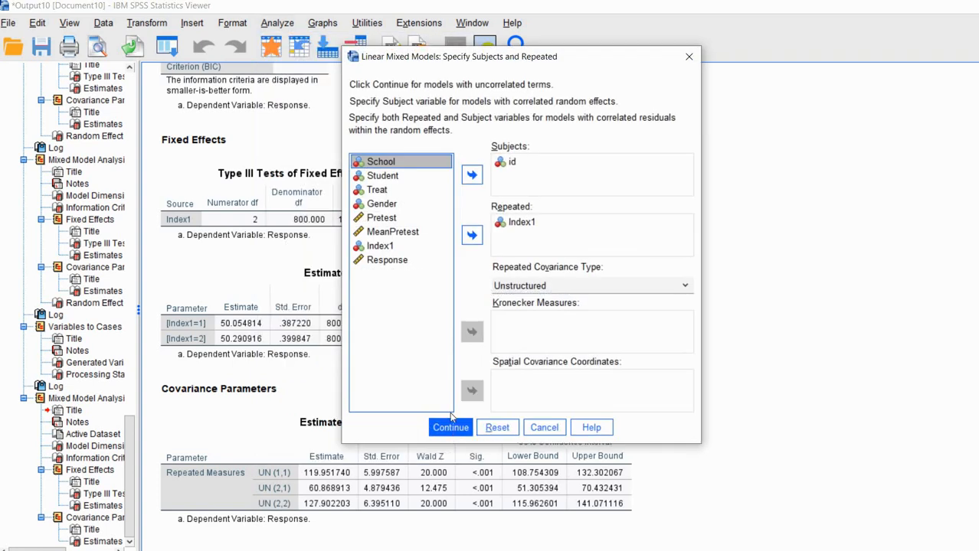
key("Return")
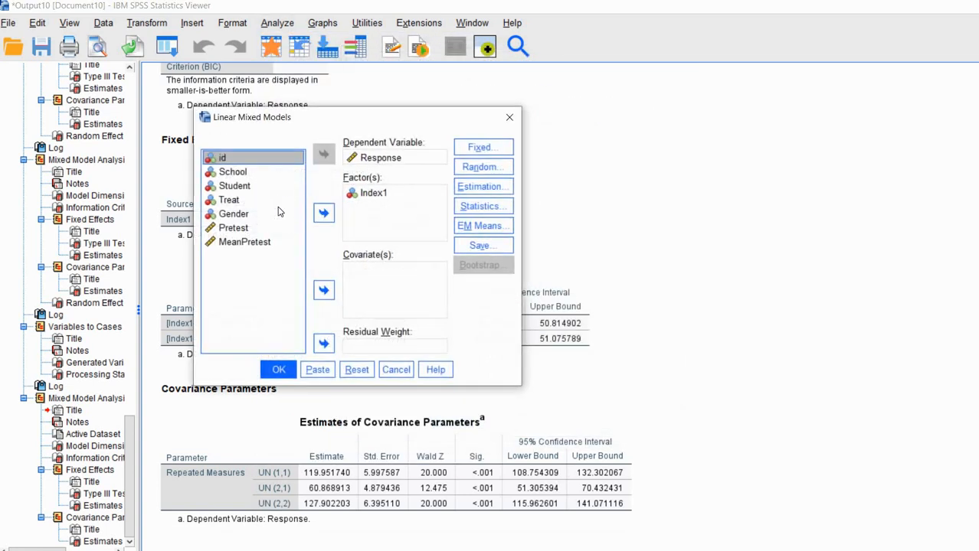
Add Treat to the Covariate(s) box and bring up the Fixed Effects settings.
left_click(233, 201)
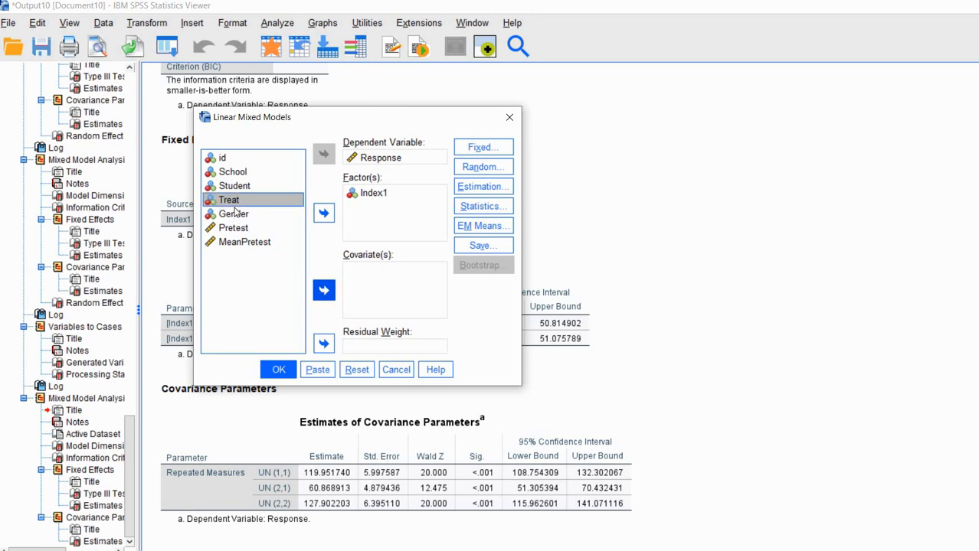
left_click(234, 203)
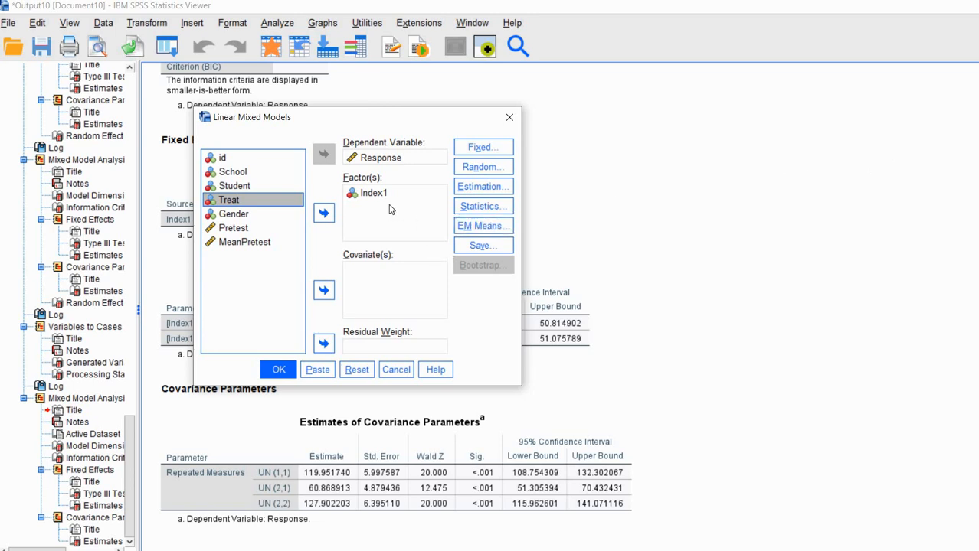
left_click(324, 292)
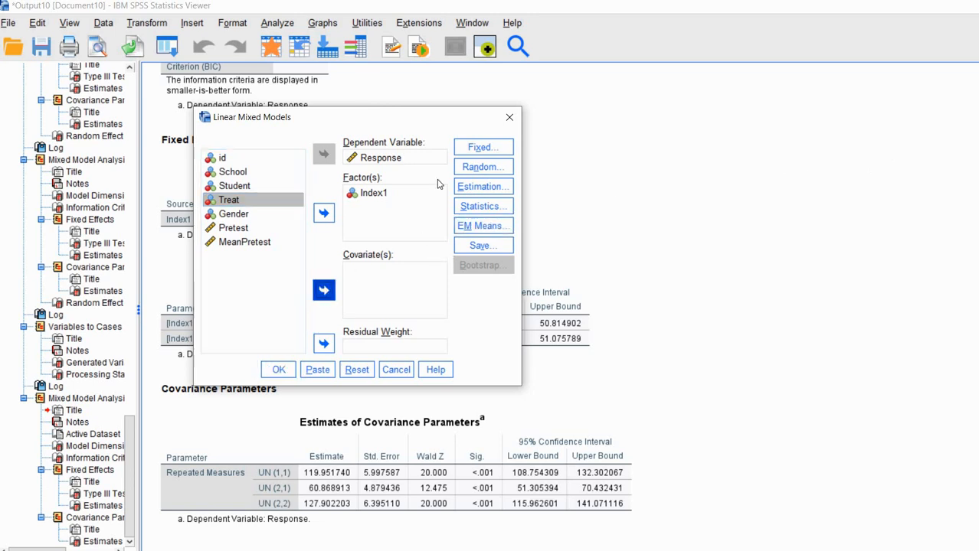
left_click(493, 147)
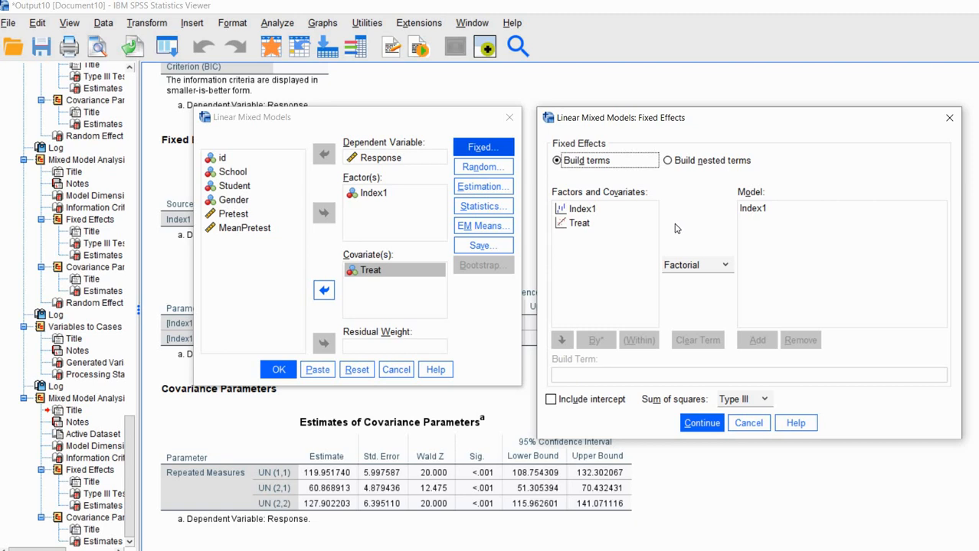
Make the fixed effects Index1 and Index1*Treat, removing the separate Treat main effect.
left_click(582, 211)
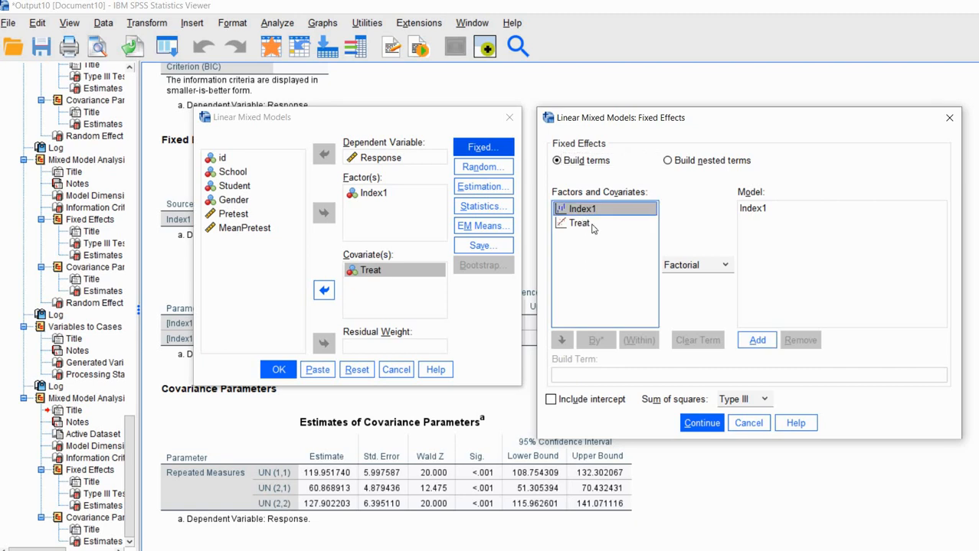
left_click(591, 225, "shift")
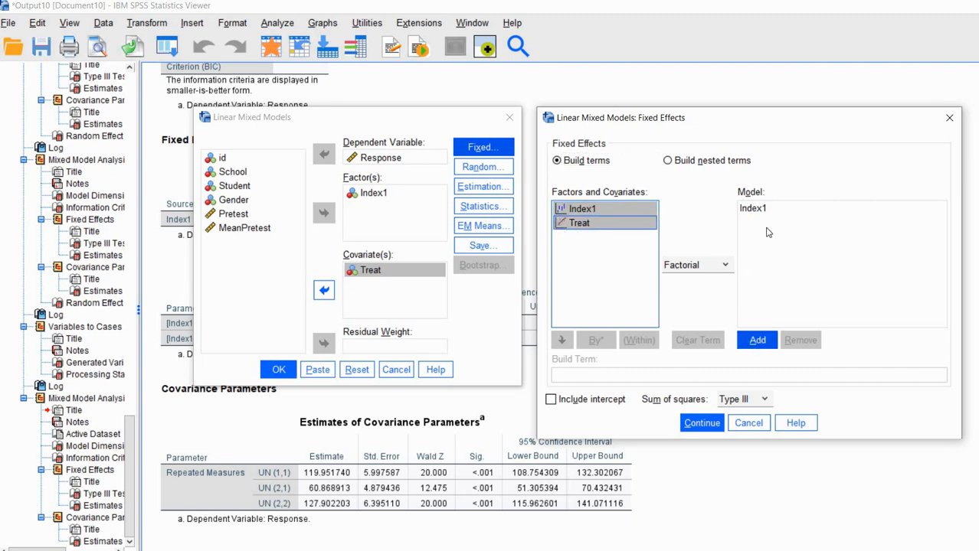
left_click(757, 342)
left_click(772, 236)
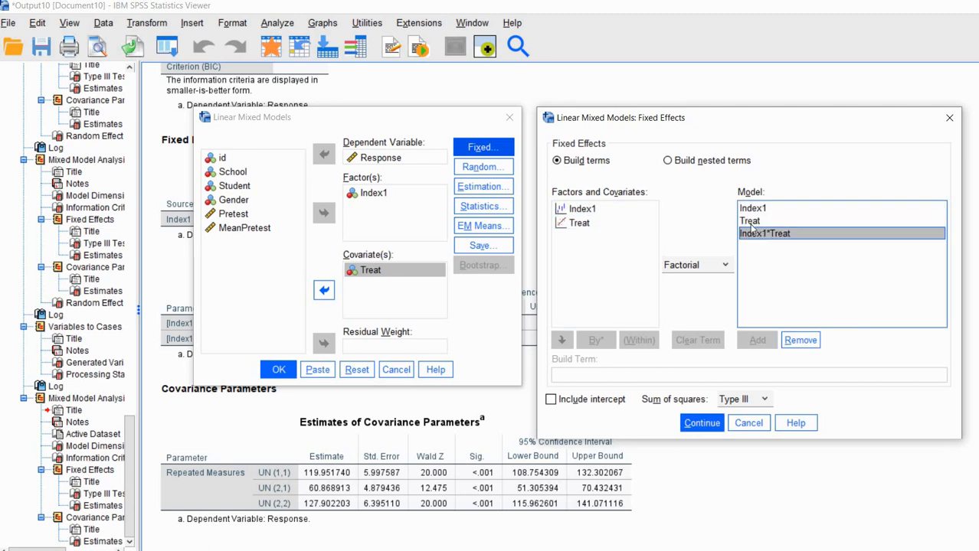
left_click(757, 227)
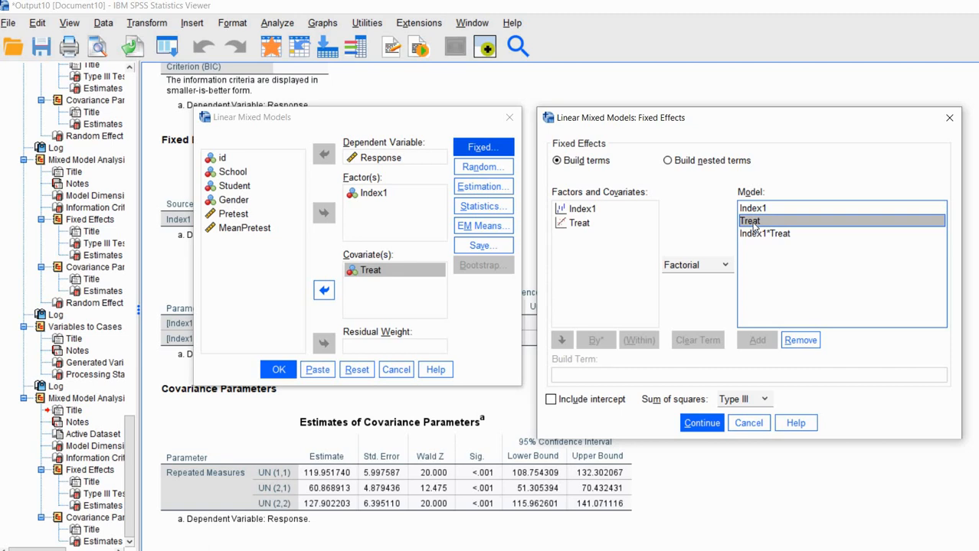
left_click(805, 344)
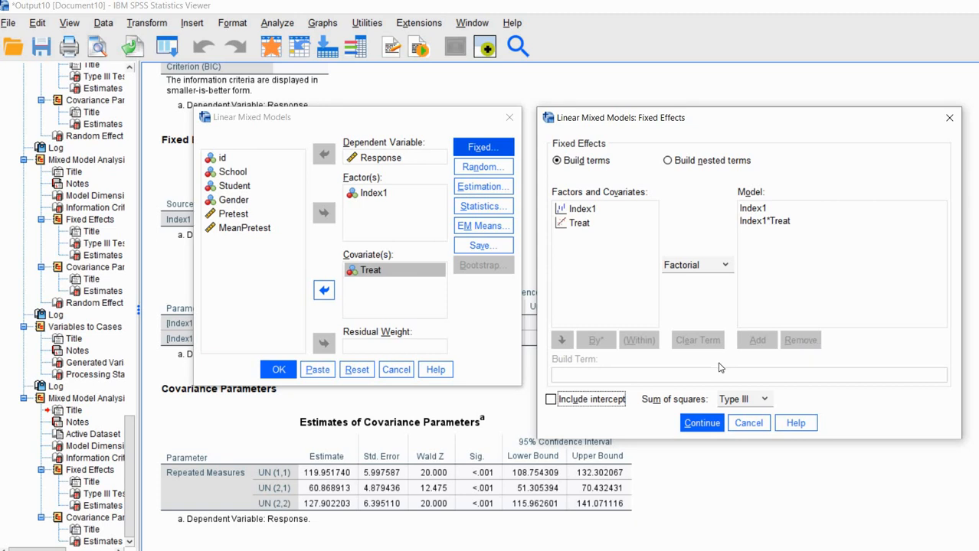
left_click(704, 423)
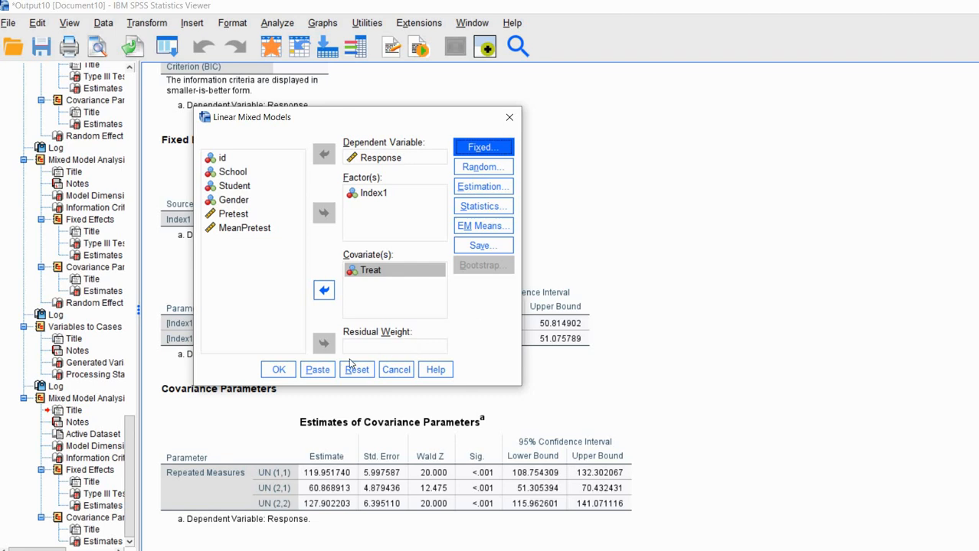
Run the treatment mixed model and mark the Model Dimension table in the output.
left_click(278, 371)
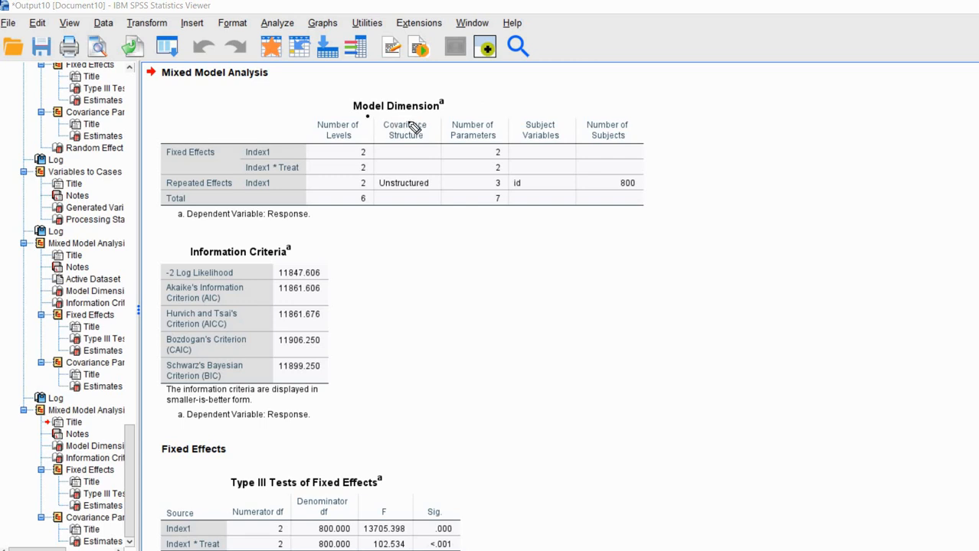
left_click_drag(410, 116, 366, 117)
left_click_drag(351, 157, 371, 162)
key("e")
Highlight the parameter counts (repeated effects 3, total 7) and the -2 Log Likelihood of 11847.606.
mouse_move(506, 159)
left_mouse_down()
mouse_move(485, 159)
mouse_move(506, 159)
left_mouse_up()
left_click_drag(505, 172, 486, 171)
left_click_drag(486, 188, 504, 187)
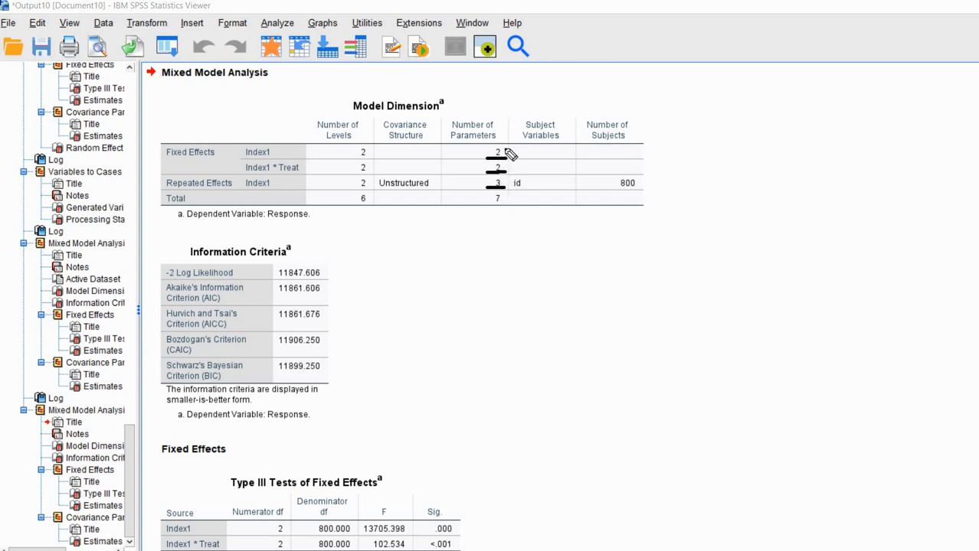
left_click_drag(489, 206, 502, 205)
mouse_move(338, 275)
left_mouse_down()
mouse_move(350, 273)
mouse_move(326, 268)
left_mouse_up()
key("Escape")
scroll(724, 237, "down", 8)
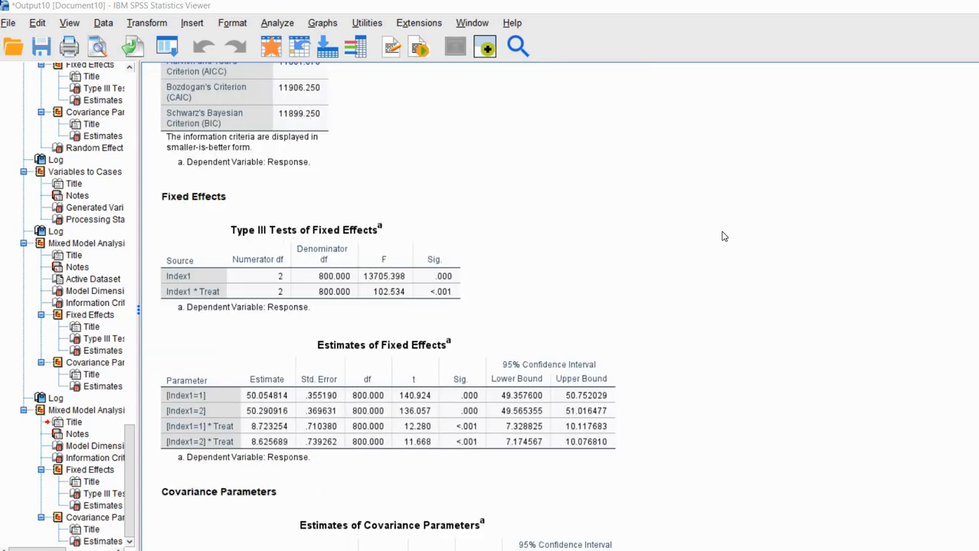
scroll(724, 237, "down", 1)
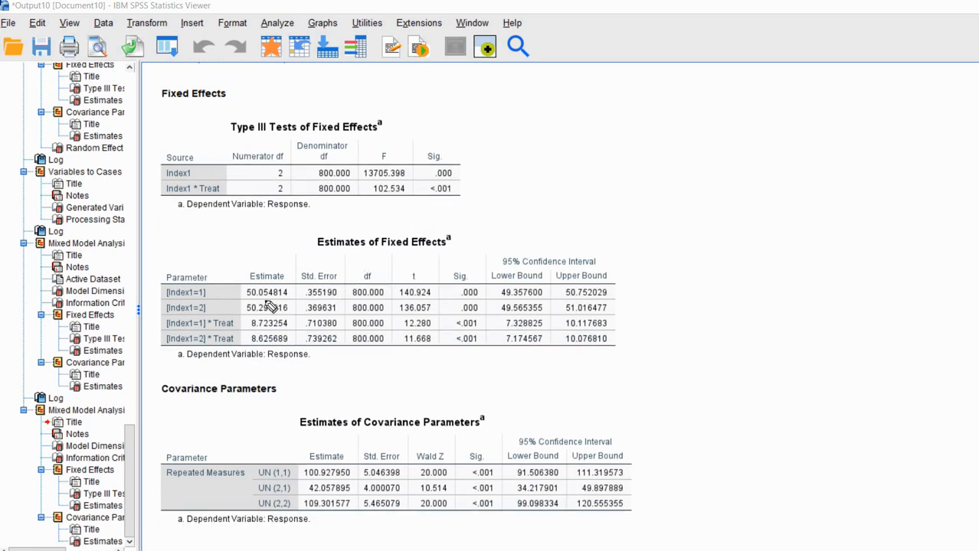
left_click(245, 299)
mouse_move(245, 299)
left_mouse_down()
mouse_move(291, 299)
mouse_move(245, 314)
left_mouse_up()
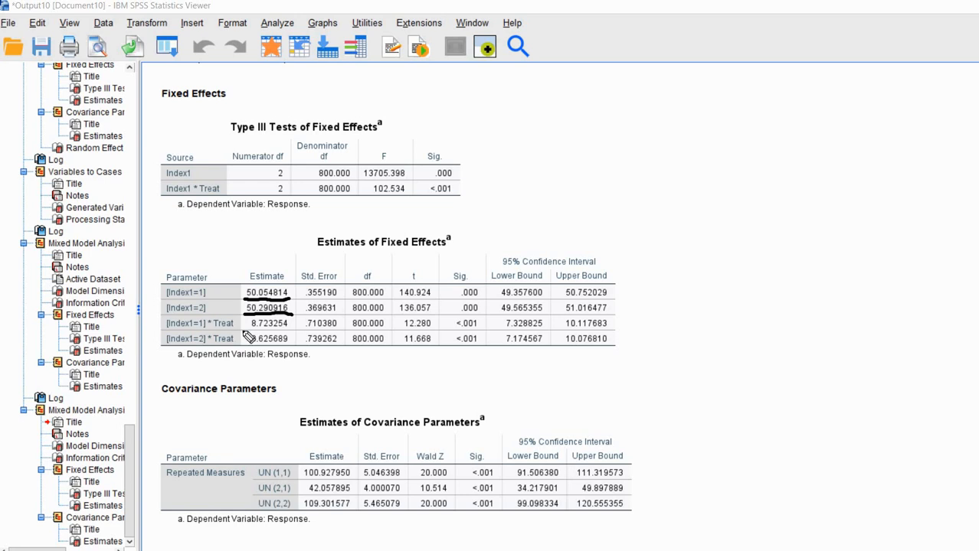
mouse_move(251, 330)
left_mouse_down()
mouse_move(285, 330)
mouse_move(251, 345)
left_mouse_up()
left_click_drag(236, 320, 248, 317)
left_click_drag(185, 331, 221, 332)
left_click_drag(453, 331, 479, 331)
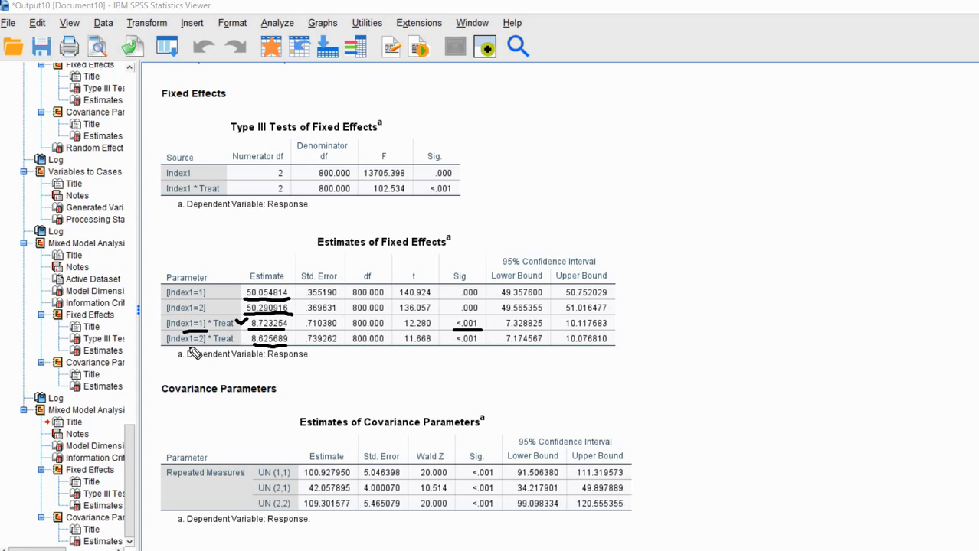
left_click_drag(184, 349, 211, 349)
left_click_drag(273, 346, 287, 345)
left_click_drag(475, 347, 457, 347)
key("Escape")
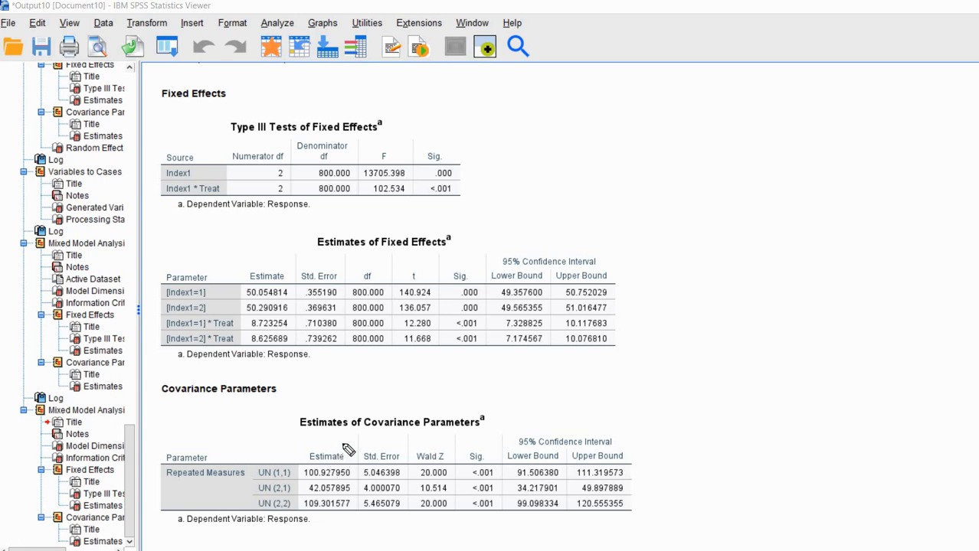
left_click_drag(333, 442, 352, 437)
key("Escape")
scroll(726, 330, "up", 3)
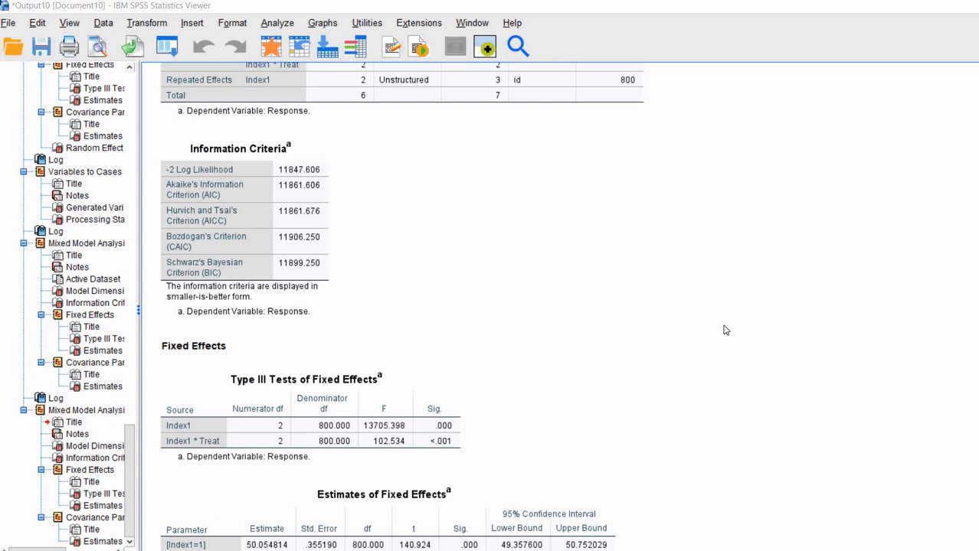
Recheck the total parameter count of 7 in the output, then return to the Excel model comparisons workbook.
scroll(729, 333, "up", 5)
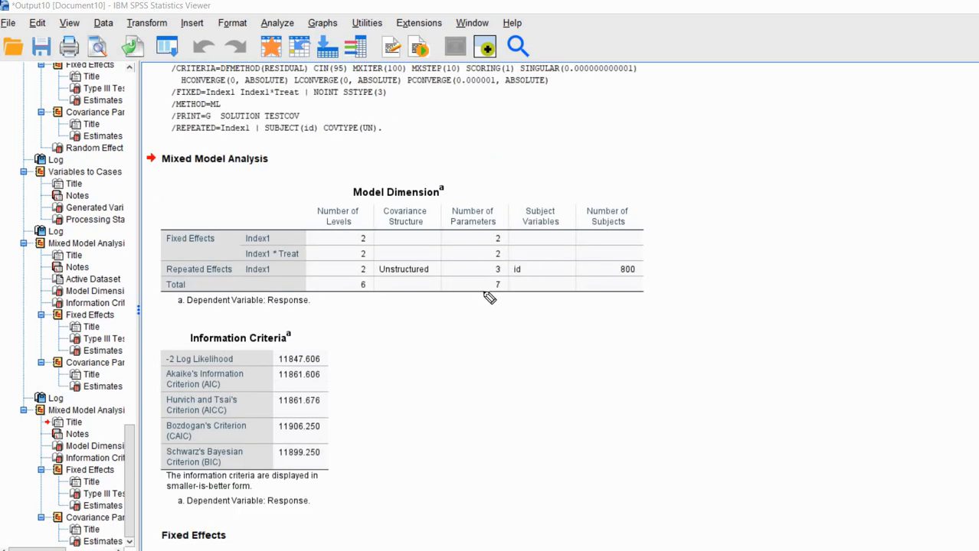
left_click_drag(495, 291, 511, 288)
key("Escape")
scroll(767, 255, "down", 10)
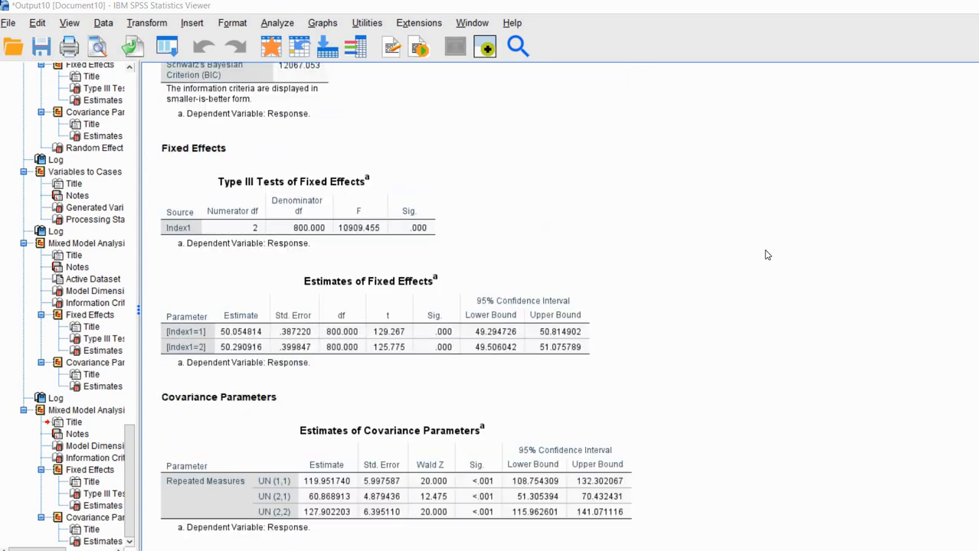
scroll(767, 255, "up", 15)
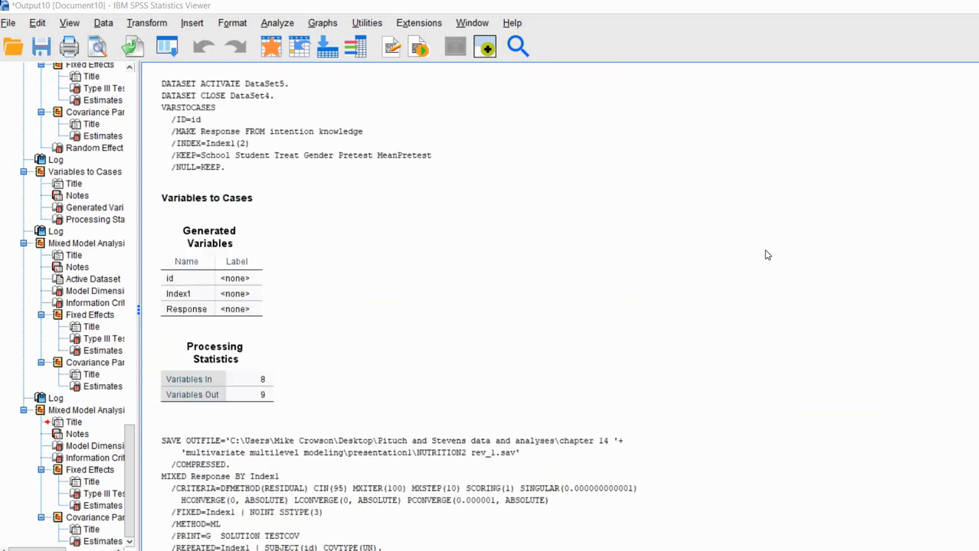
scroll(767, 255, "down", 4)
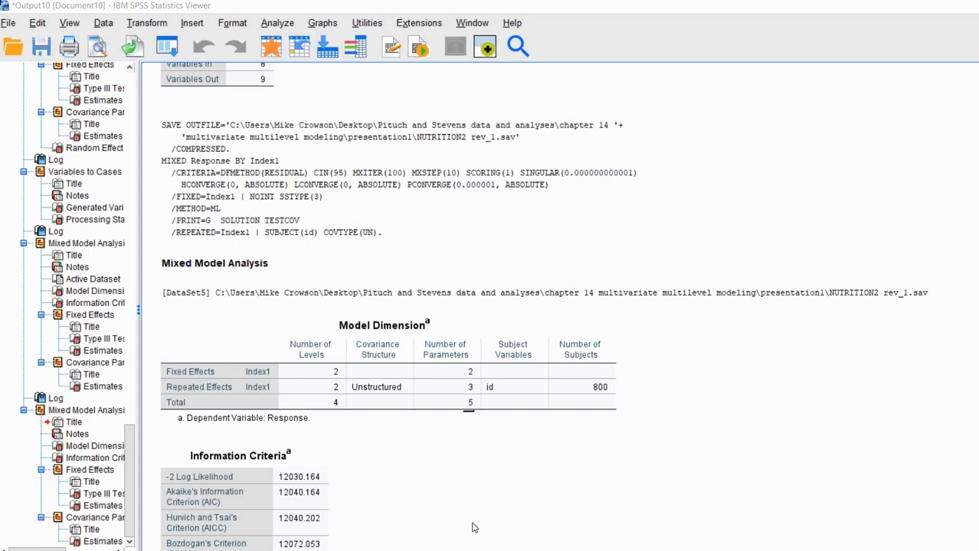
key("alt+Tab")
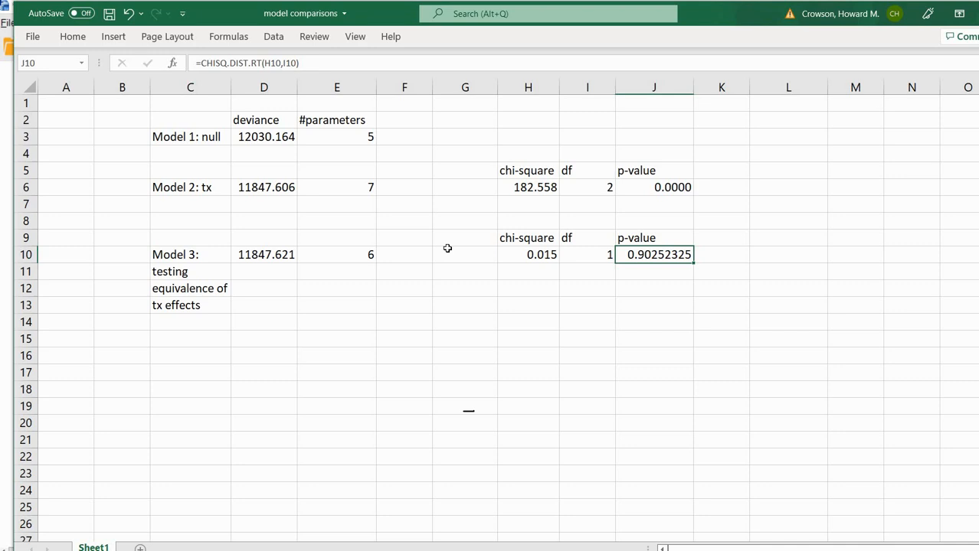
left_click(581, 310)
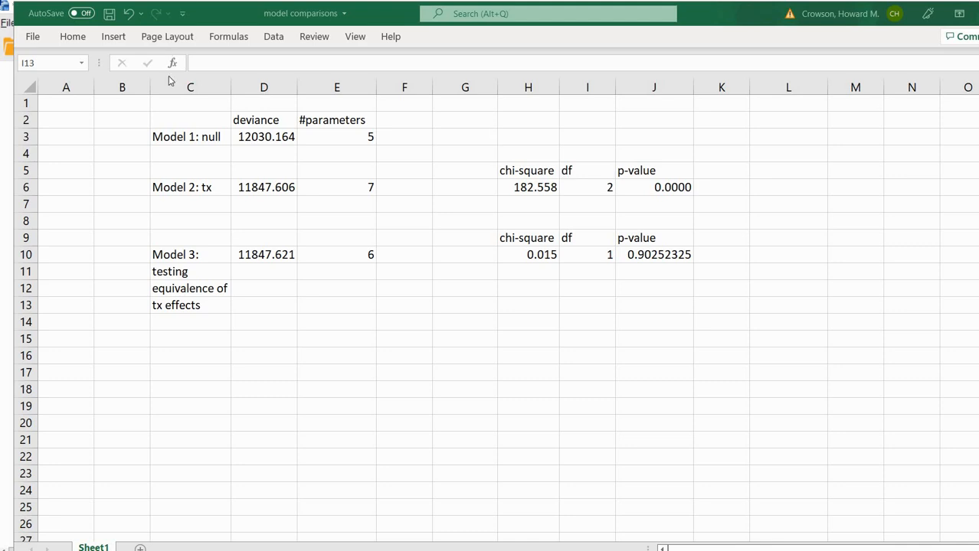
left_click(213, 137)
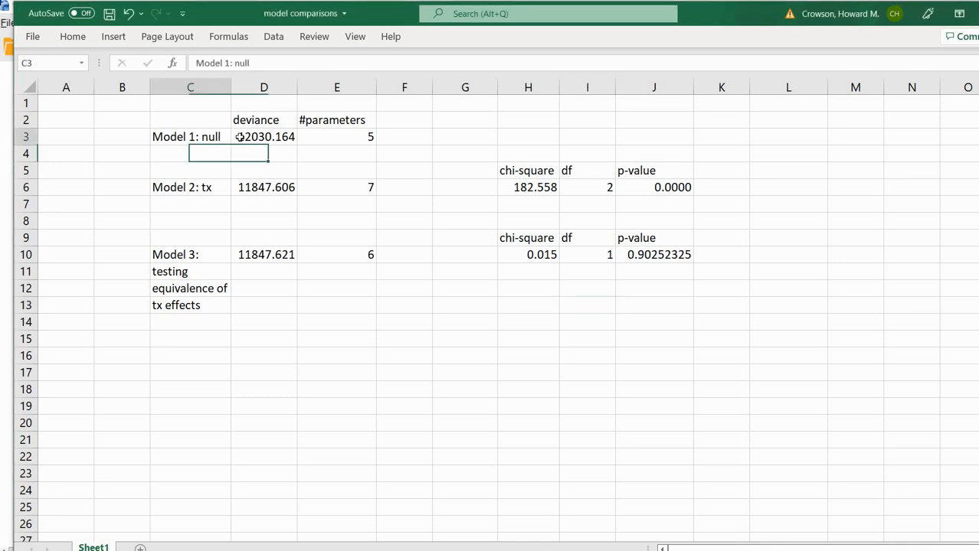
left_click(260, 134)
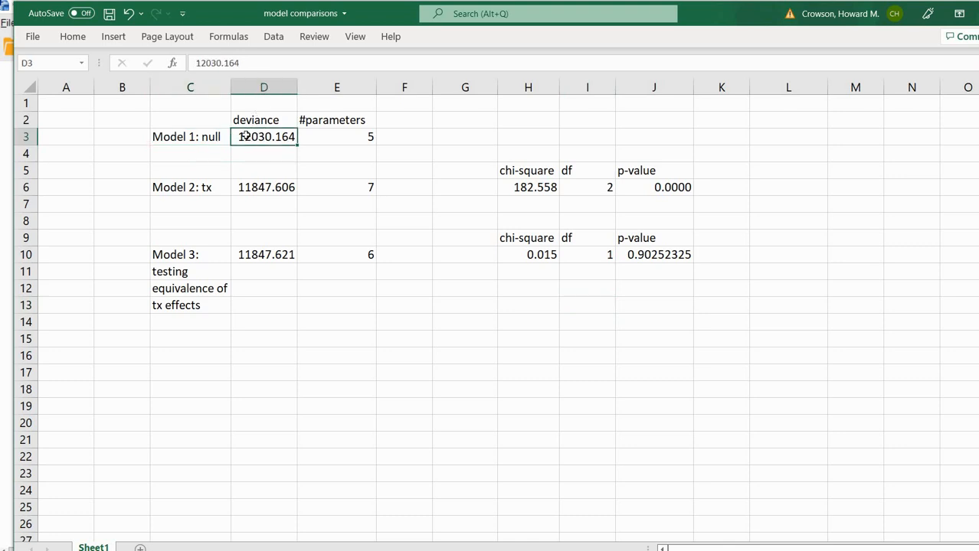
left_click(326, 140)
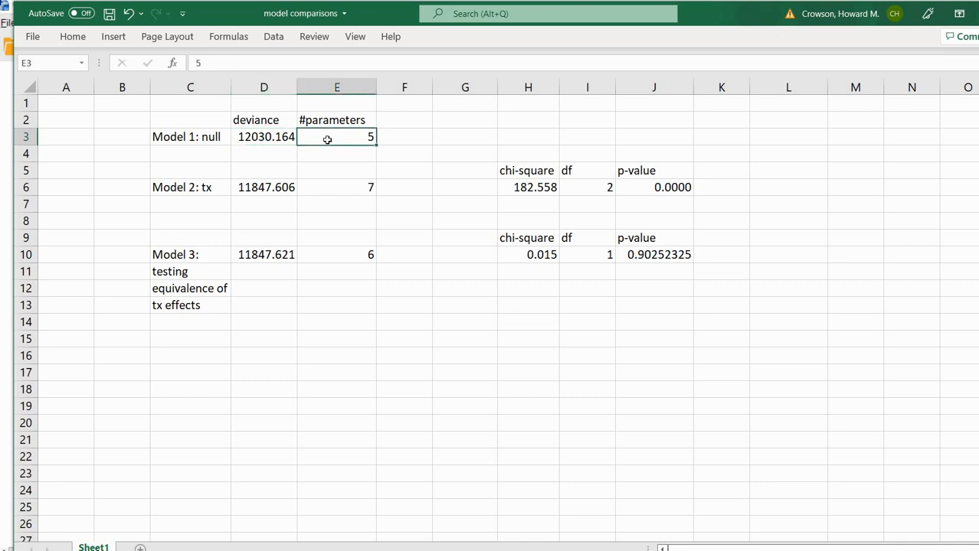
left_click(200, 188)
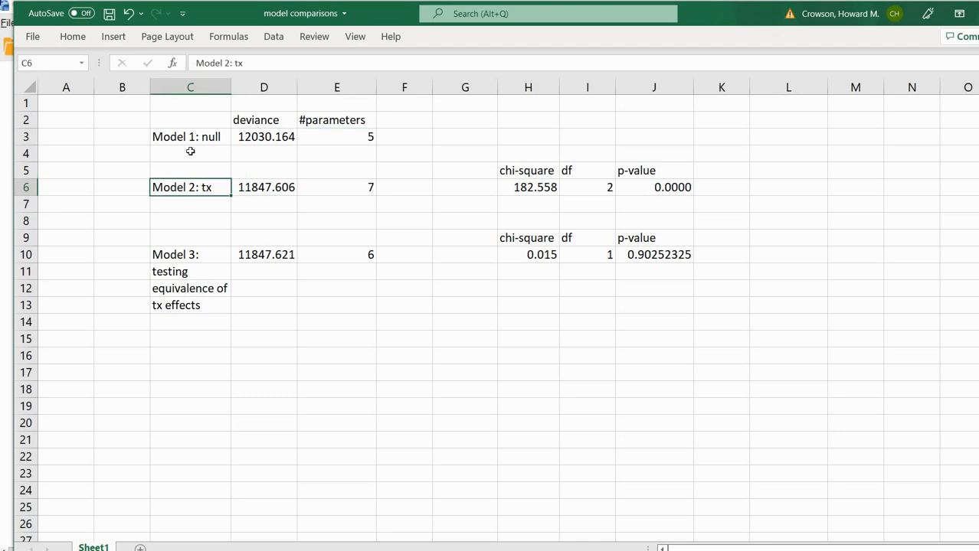
left_click(280, 193)
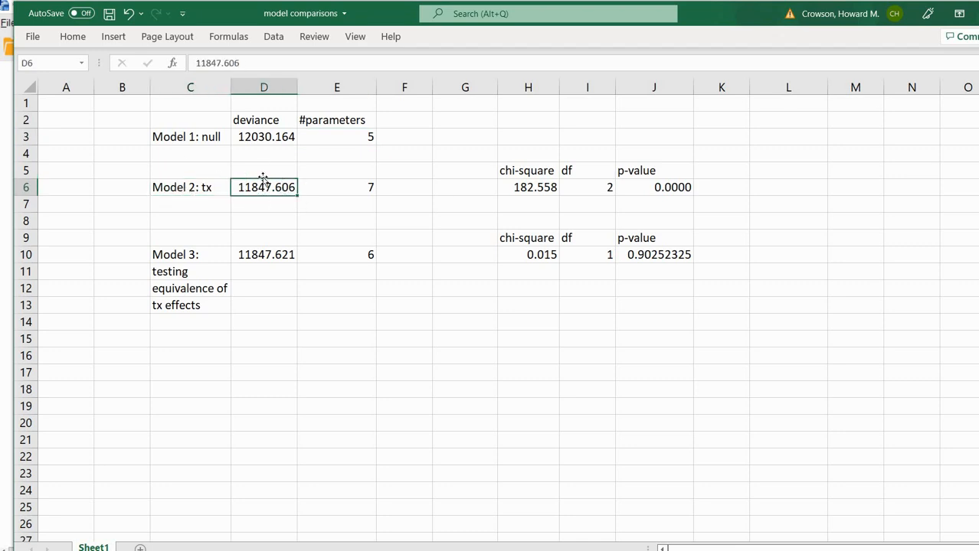
left_click(234, 138)
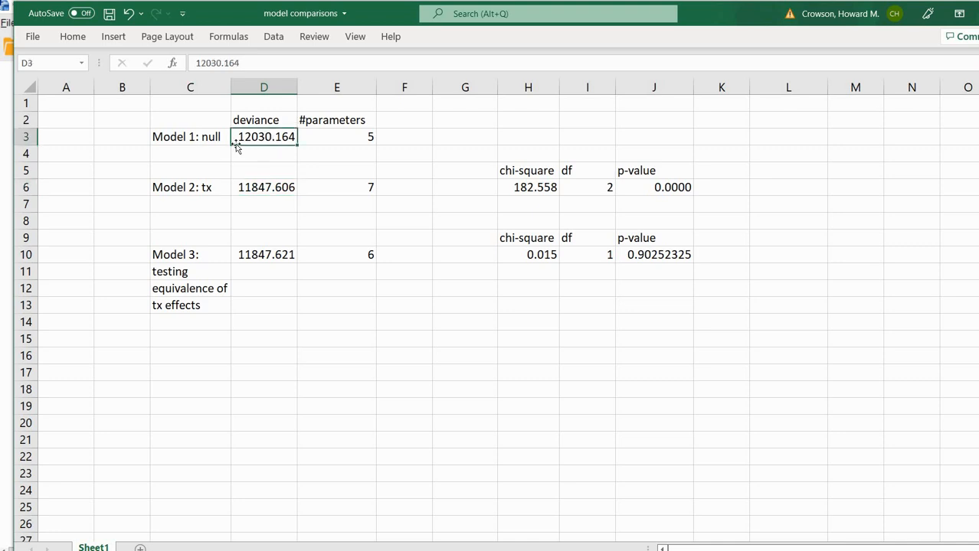
left_click(232, 190)
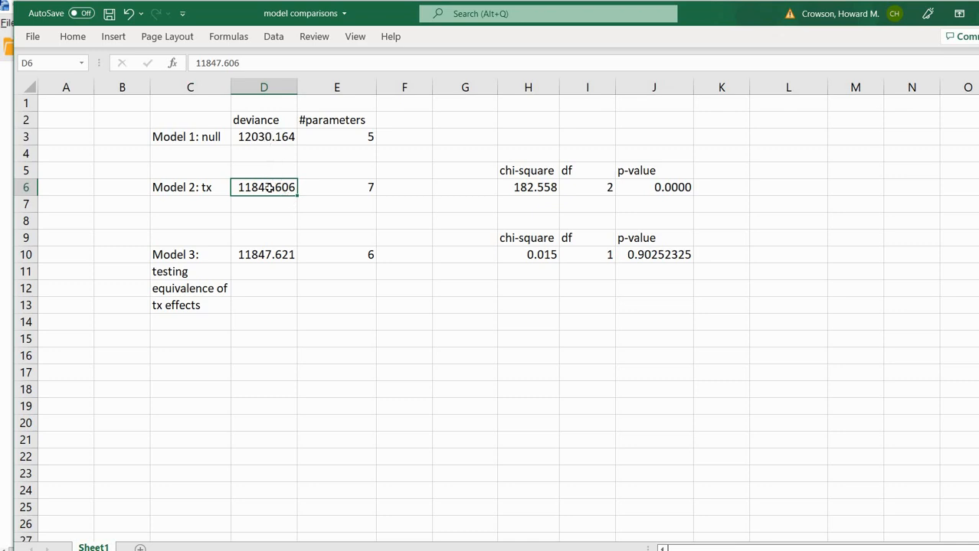
left_click(268, 138)
left_click(268, 187)
left_click(526, 190)
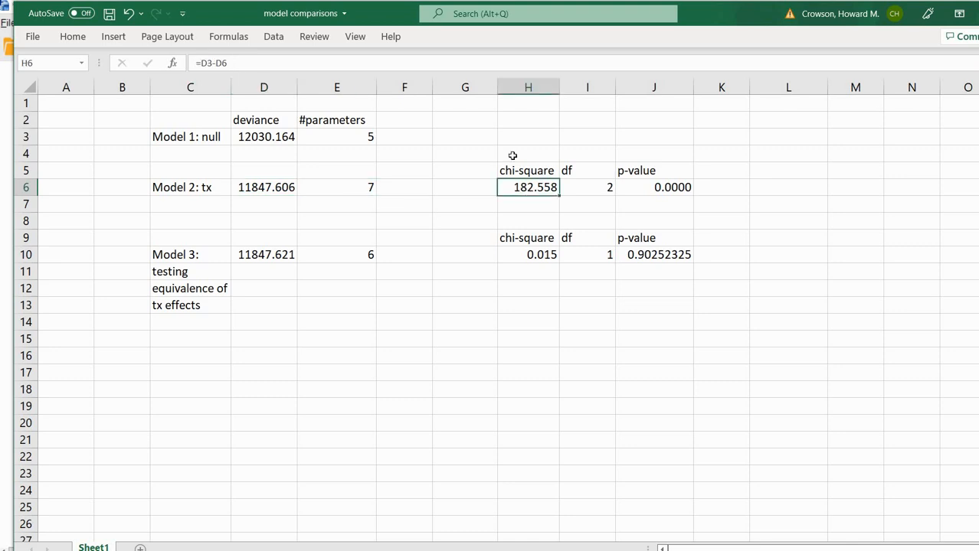
left_click(448, 62)
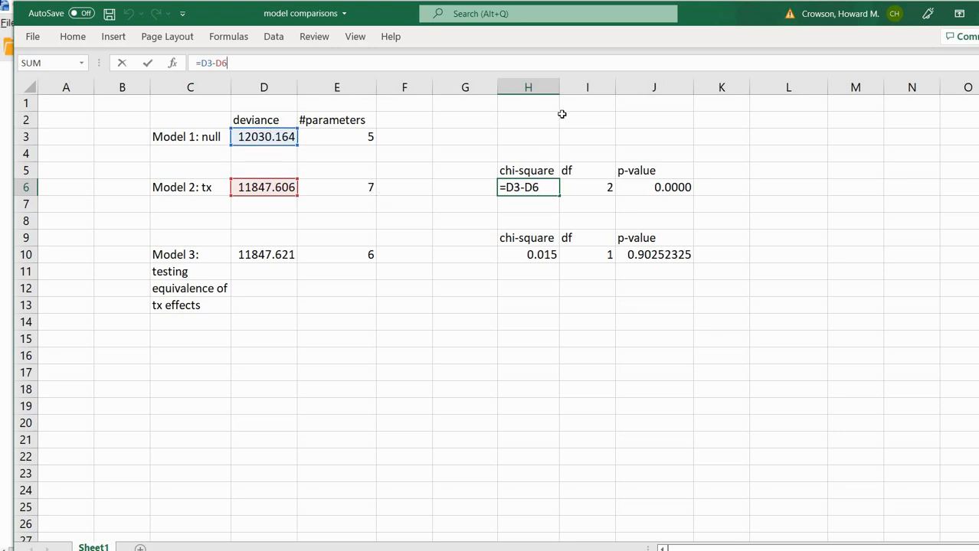
key("Return")
key("Up")
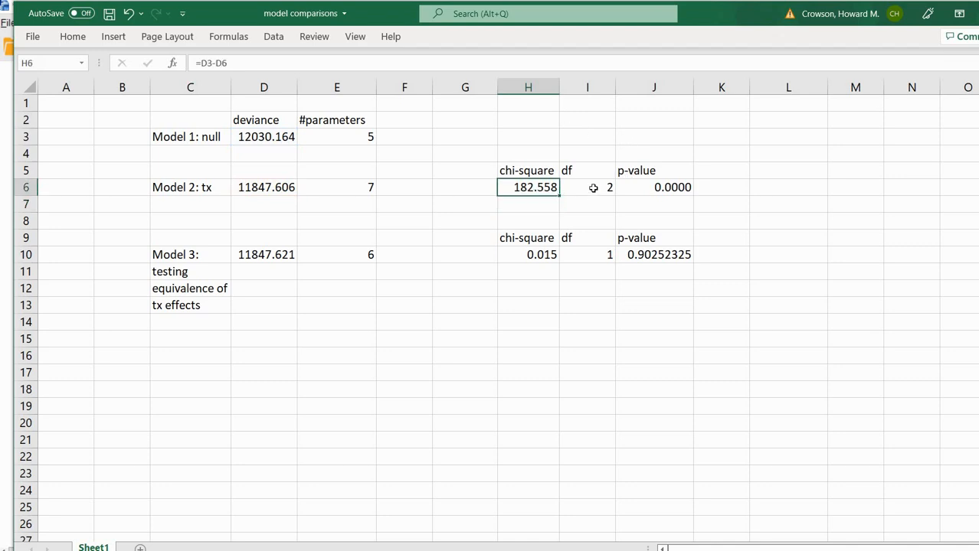
key("Right")
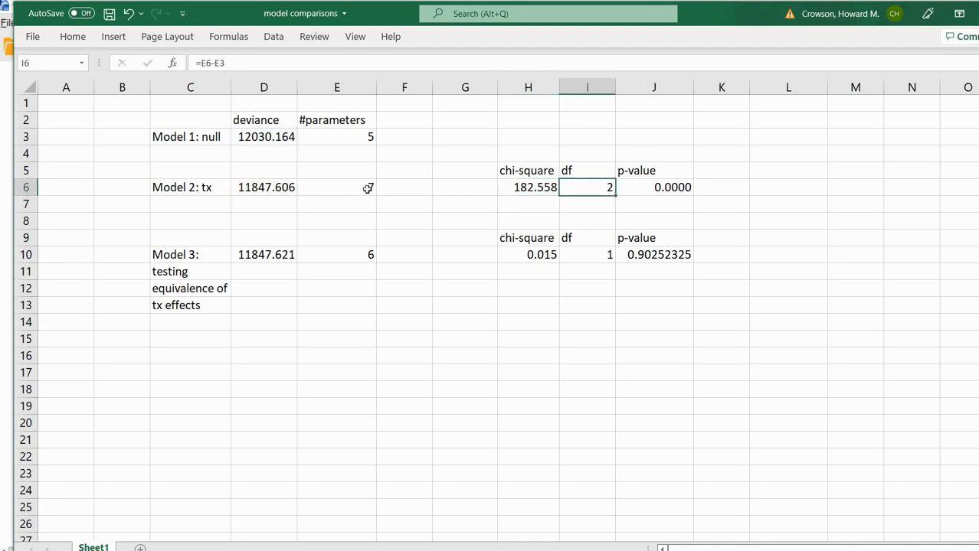
left_click(367, 188)
key("Up")
key("Up")
key("Up")
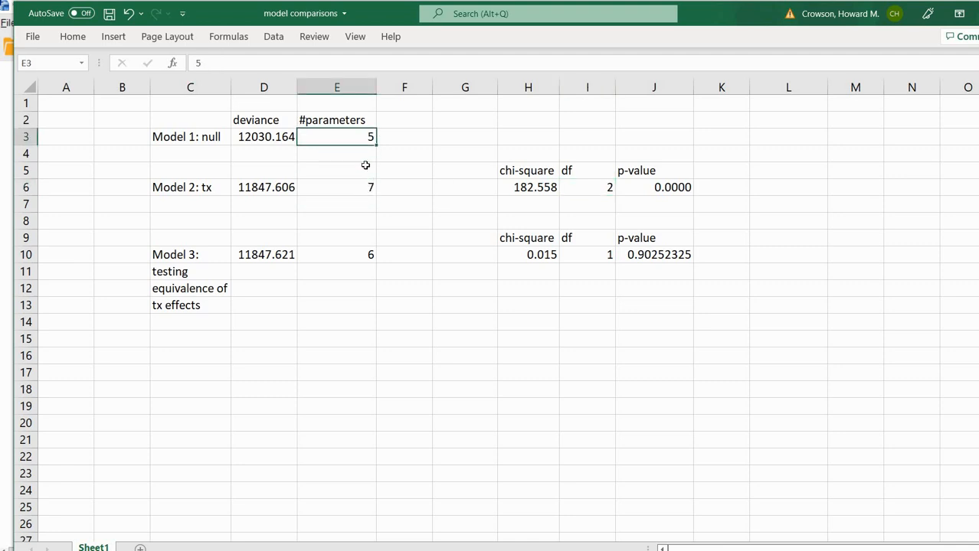
key("Down")
key("Down")
key("Down")
key("Up")
key("Up")
key("Up")
left_click(609, 187)
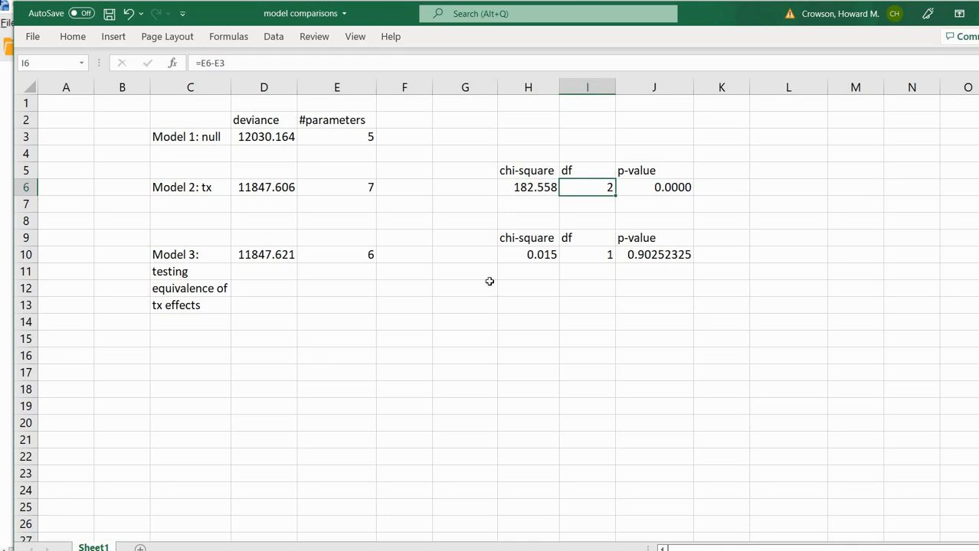
left_click(536, 184)
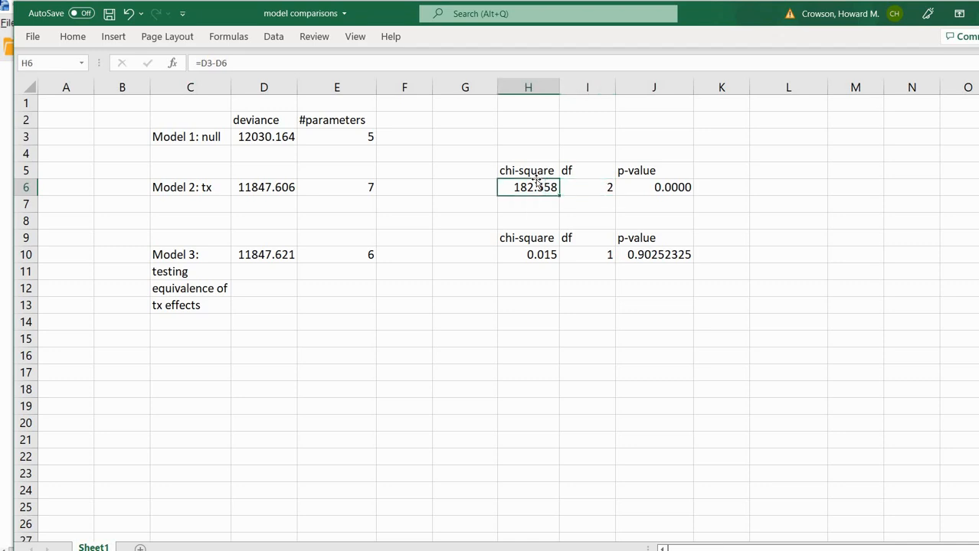
left_click(587, 187)
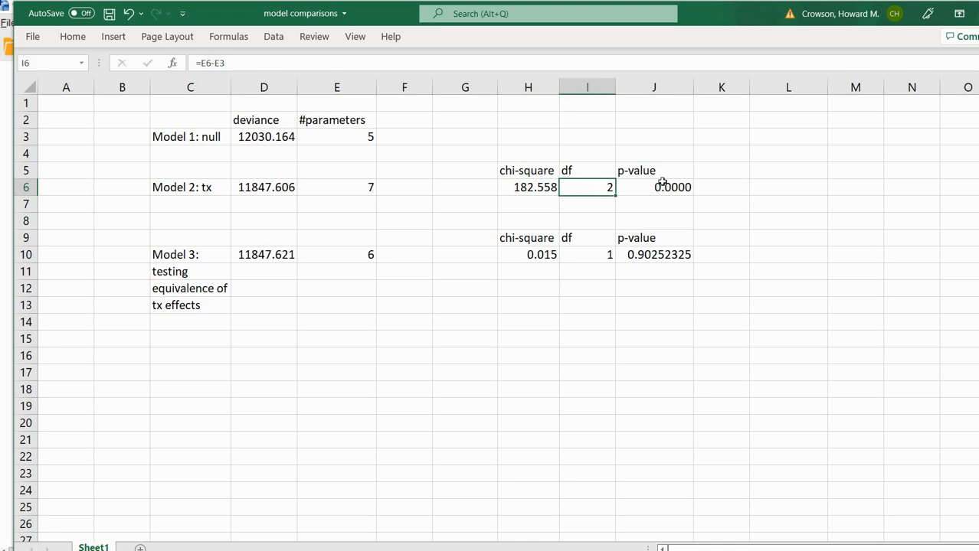
left_click(623, 188)
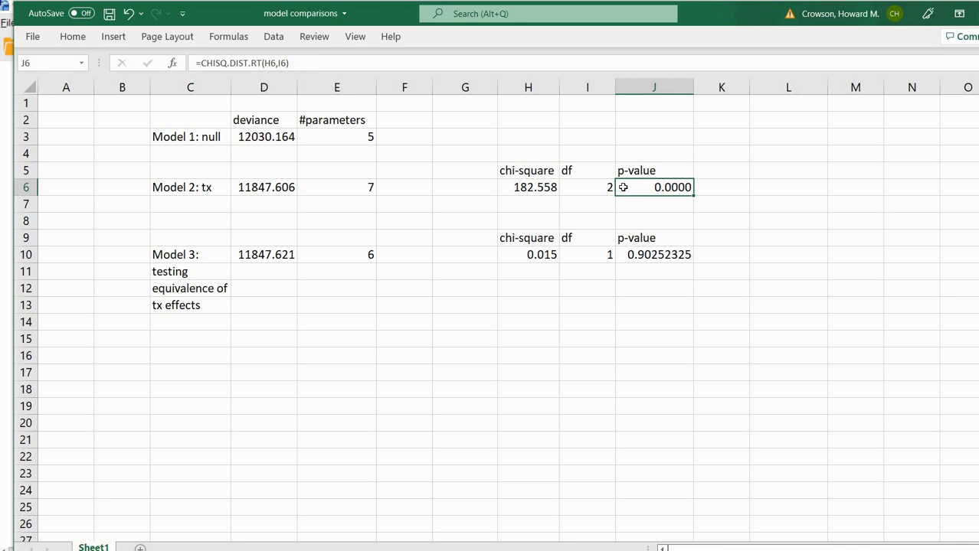
Enter =CHISQ.DIST.RT(H6,I6) in K6, giving a p-value of 2.28052E-40.
left_click(725, 187)
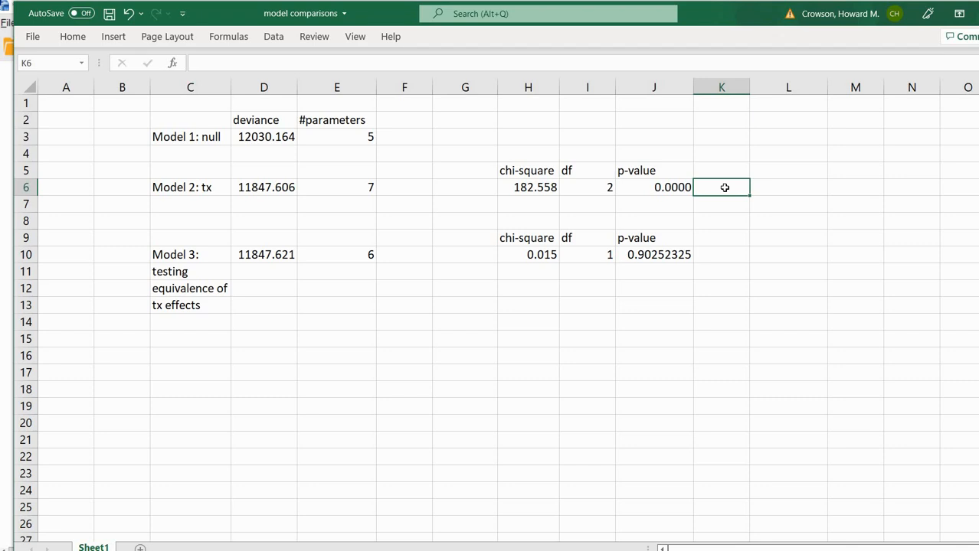
type("=chi")
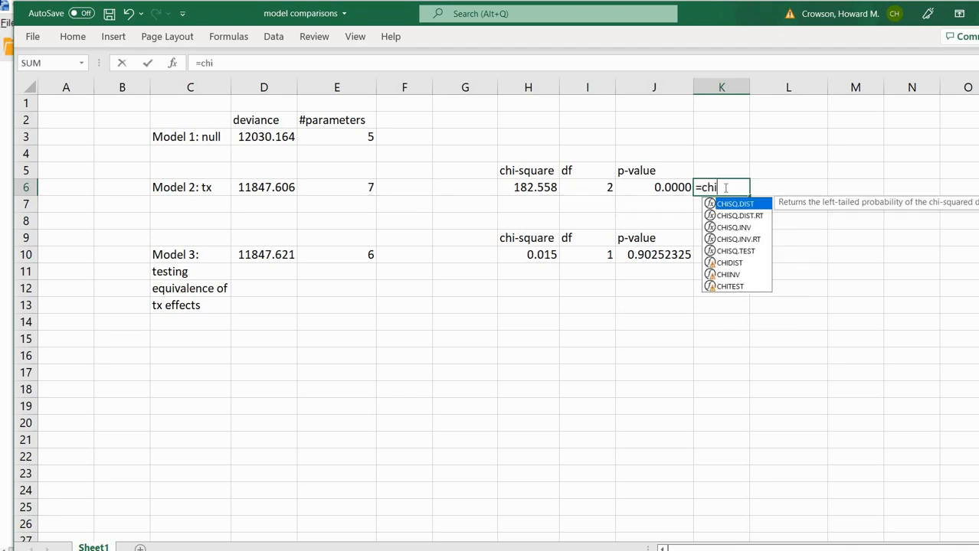
type("sq.")
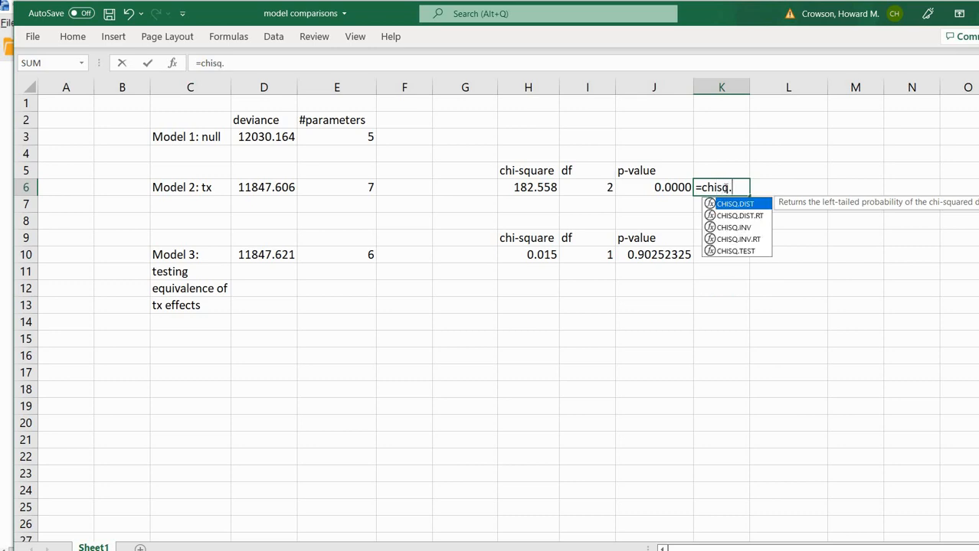
type("dist")
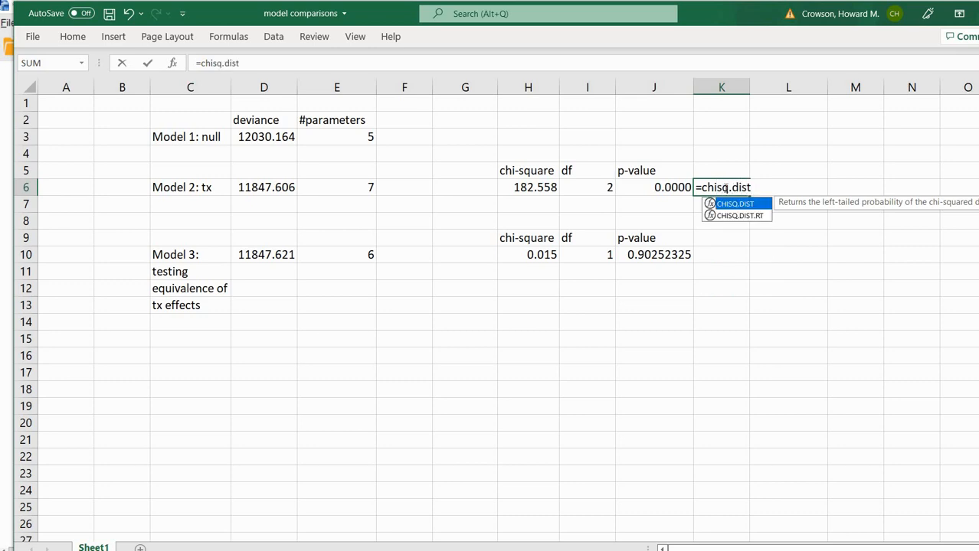
type(".rt")
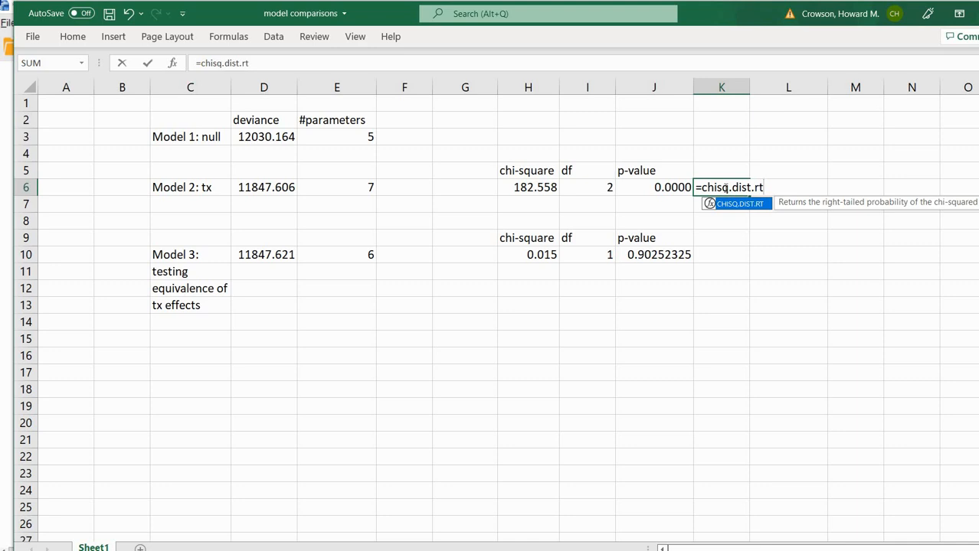
type("(")
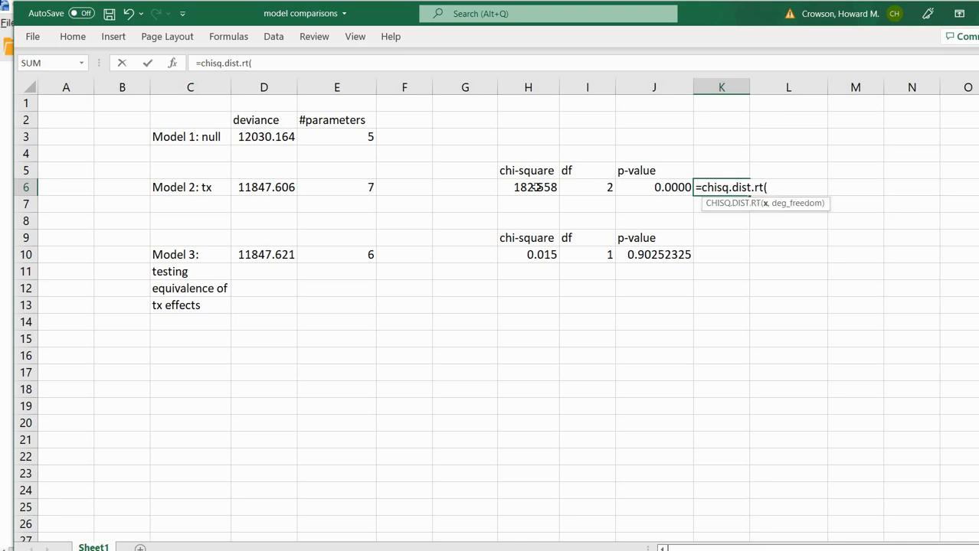
left_click(534, 187)
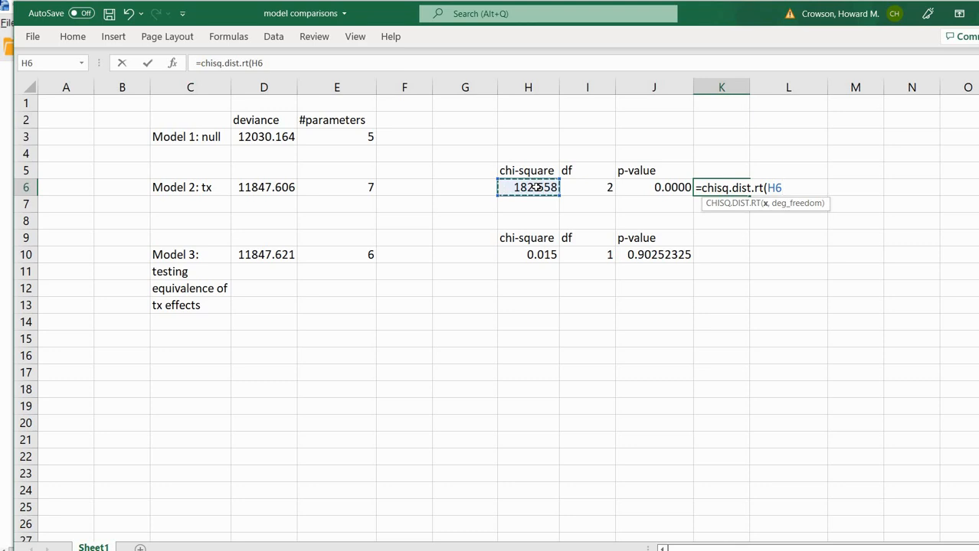
type(",")
left_click(596, 189)
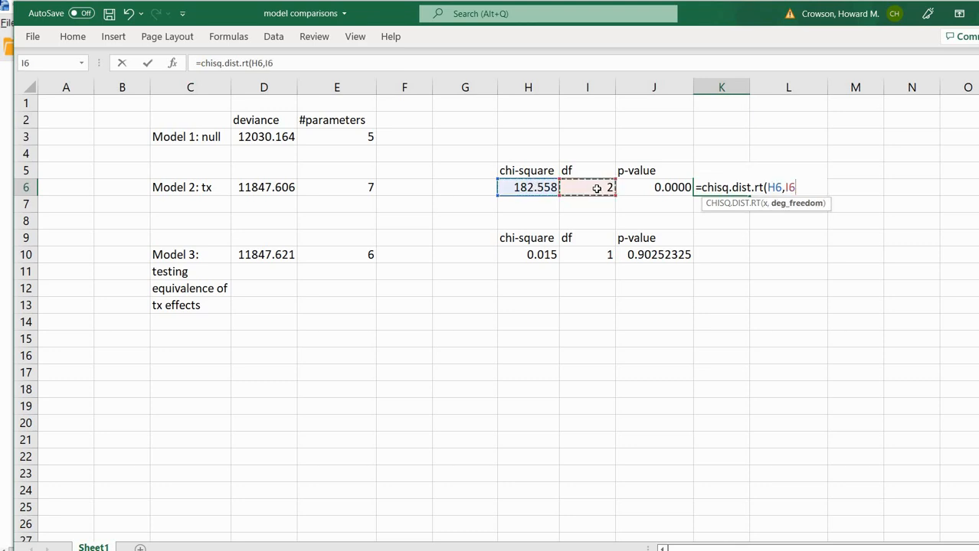
key("Return")
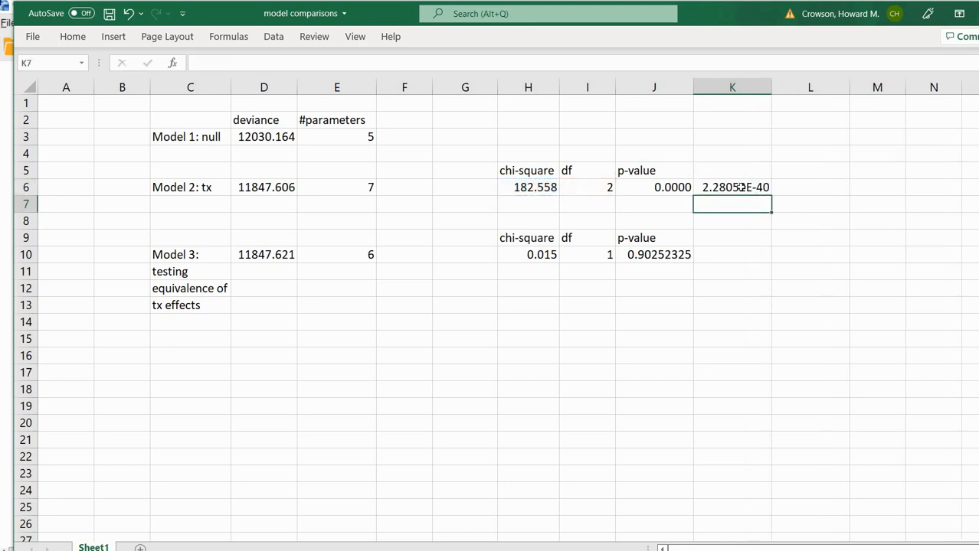
left_click(740, 186)
Format K6 as a Number with 4 decimal places.
right_click(742, 188)
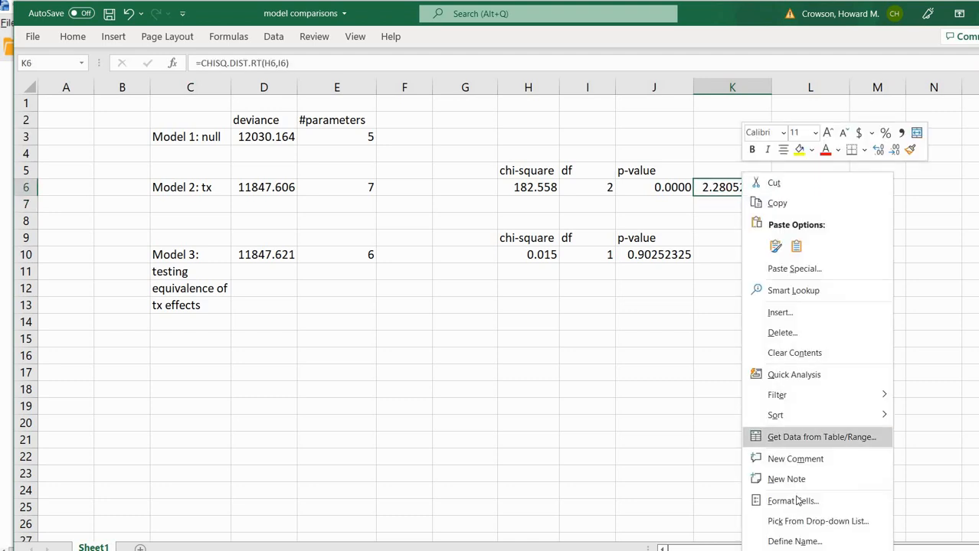
left_click(793, 501)
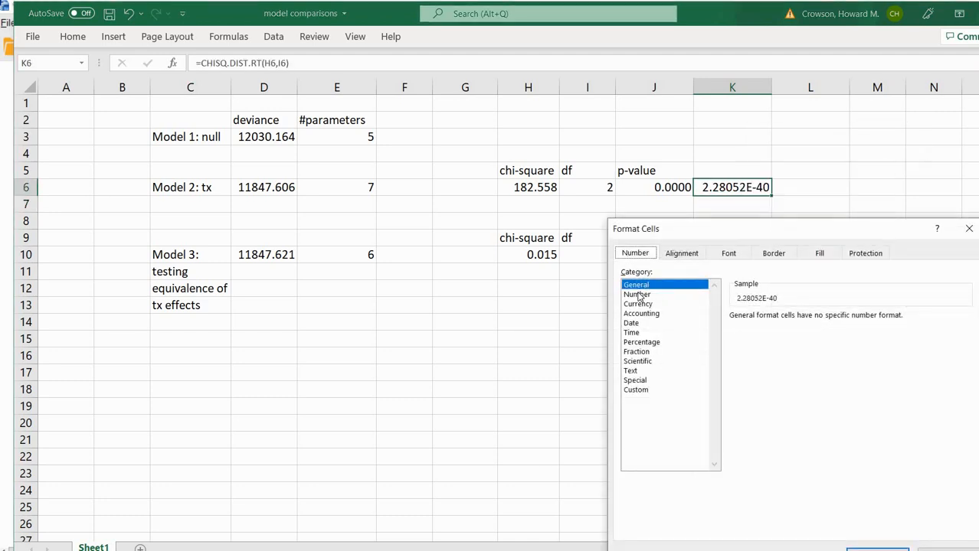
left_click(638, 295)
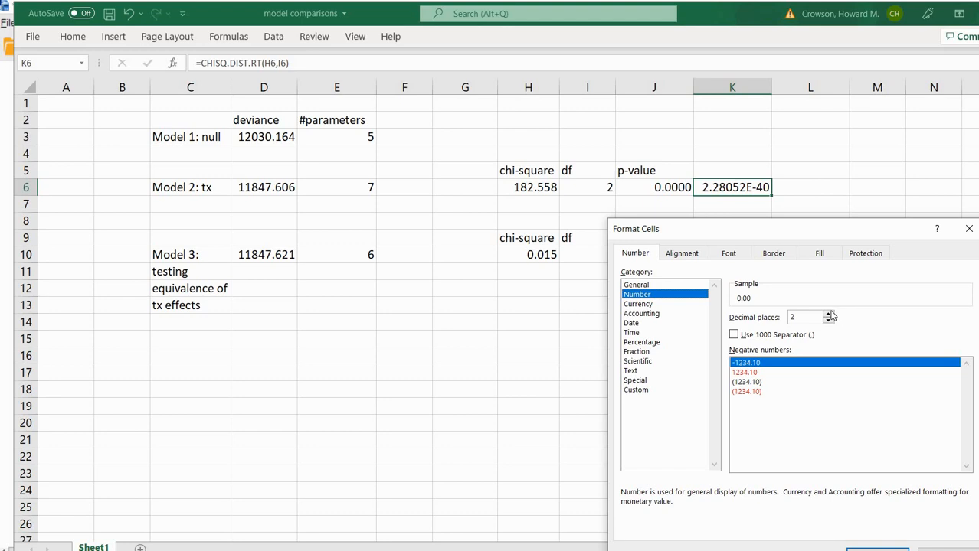
left_click(827, 313)
left_click(828, 314)
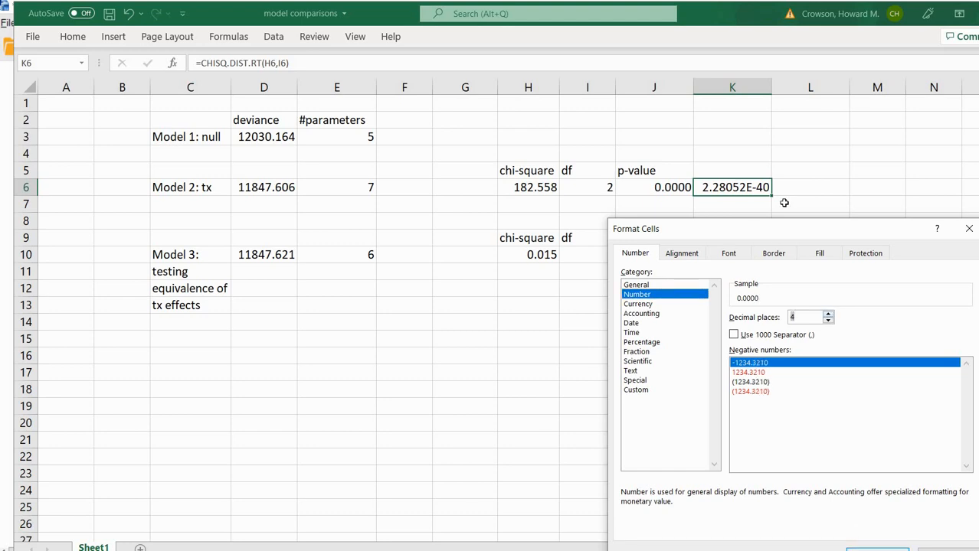
key("Return")
left_click(702, 186)
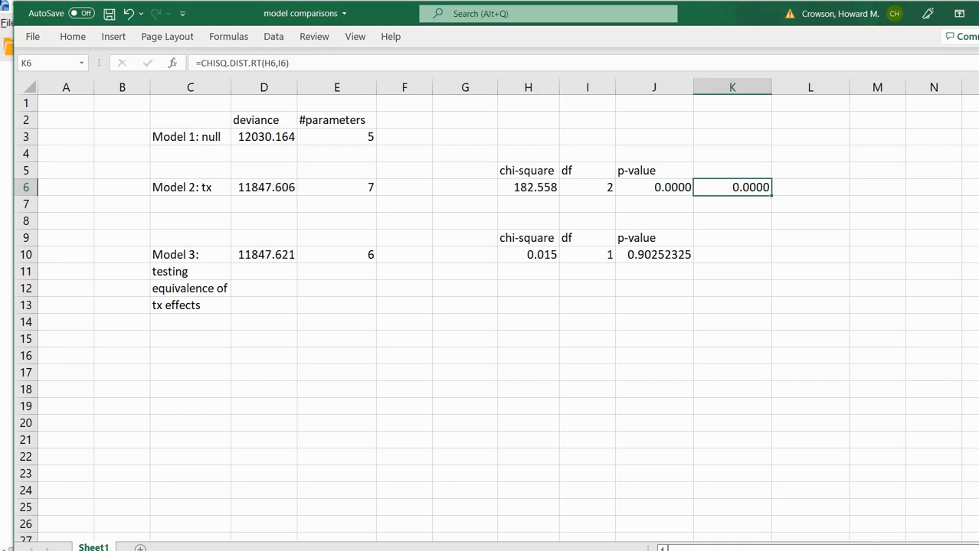
Delete the trial p-value from K6 and switch to the NUTRITION2 data in SPSS.
left_click(750, 196)
key("Delete")
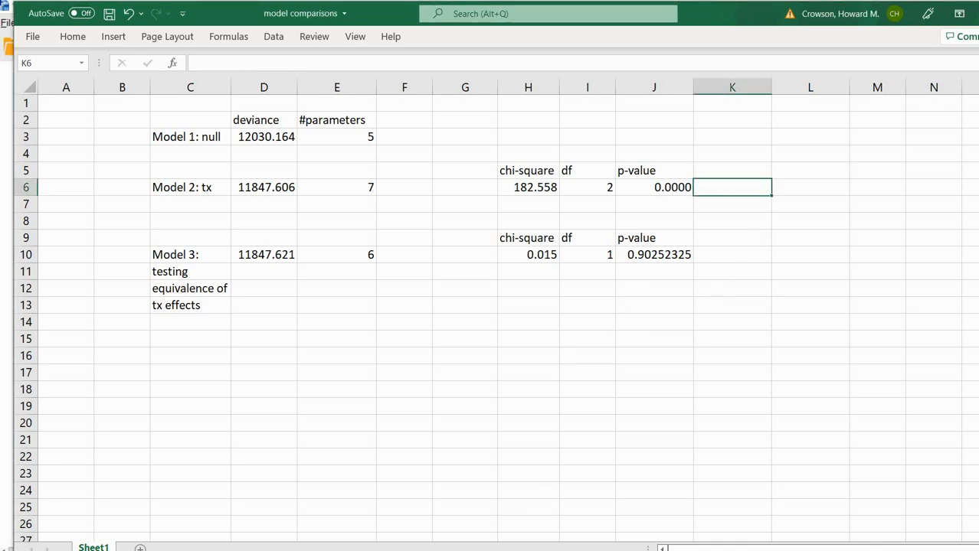
left_click(603, 497)
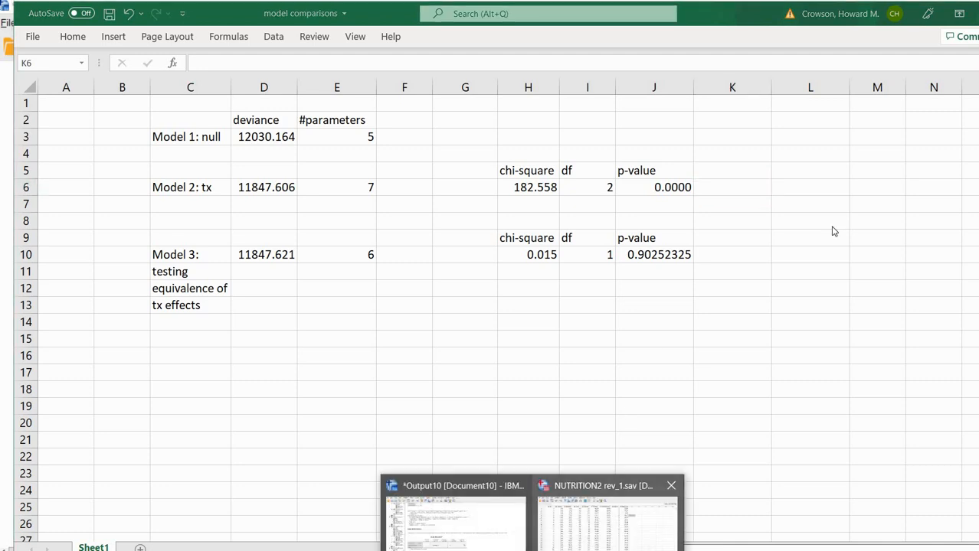
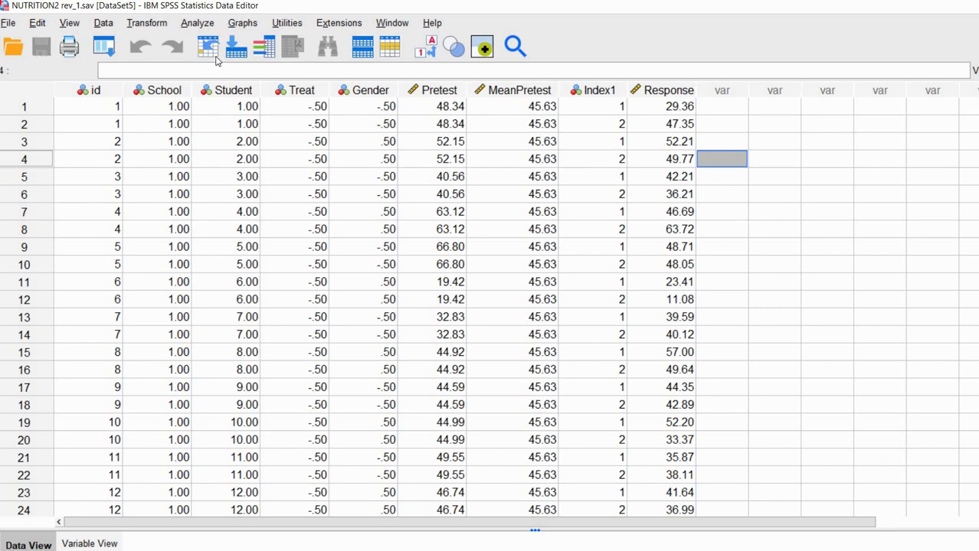
Start a new Linear Mixed Models analysis, keeping the existing subjects and repeated settings.
left_click(197, 23)
mouse_move(283, 220)
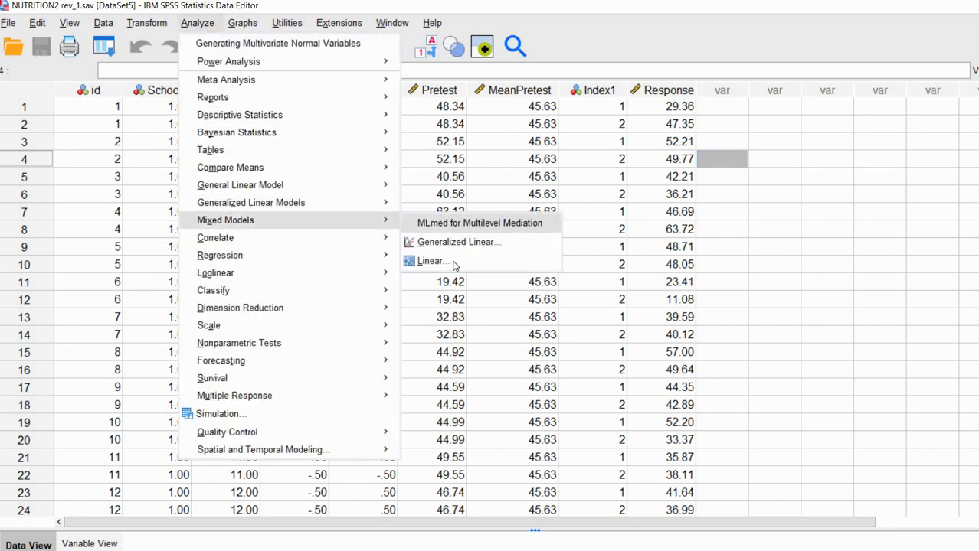
left_click(454, 261)
left_click(462, 428)
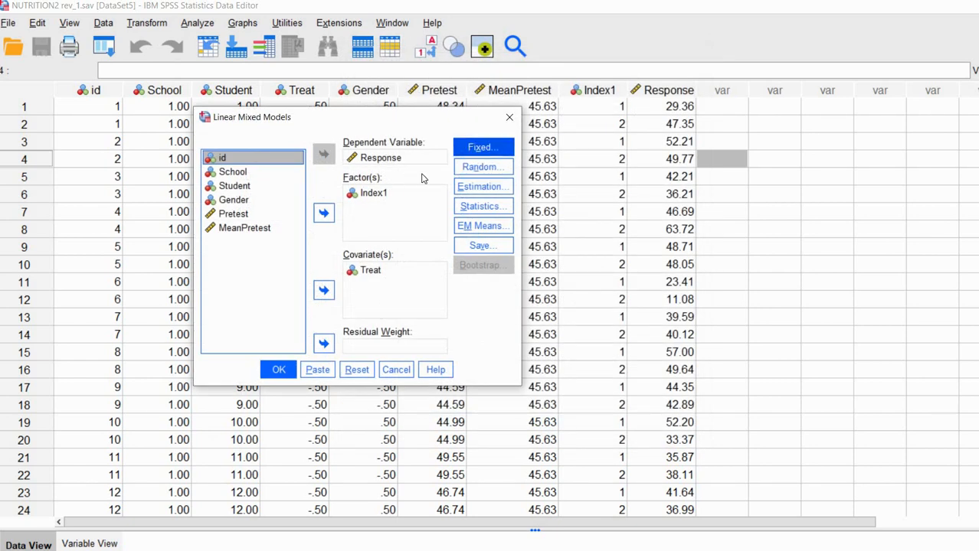
In the fixed effects, replace the Index1*Treat interaction with a Treat main effect.
left_click(485, 149)
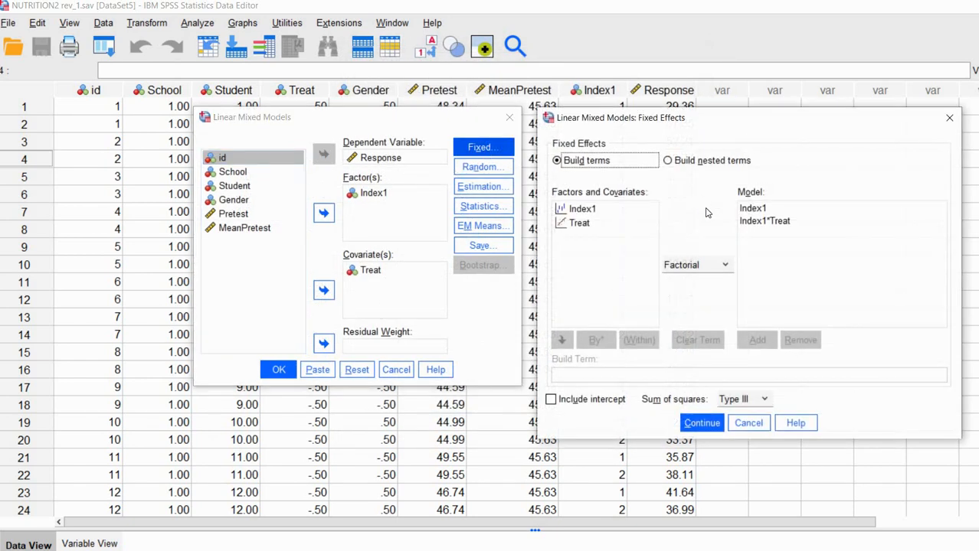
left_click(760, 228)
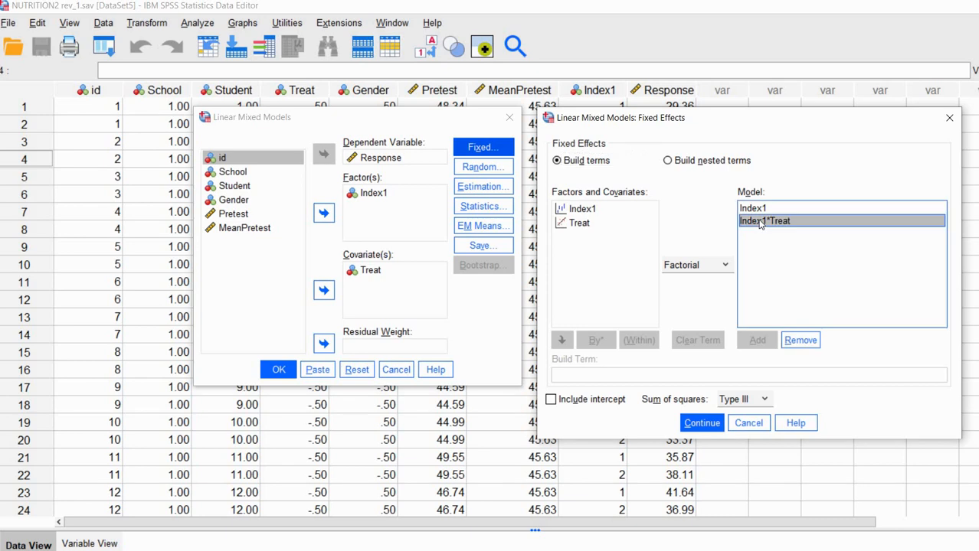
left_click(801, 340)
key("Tab")
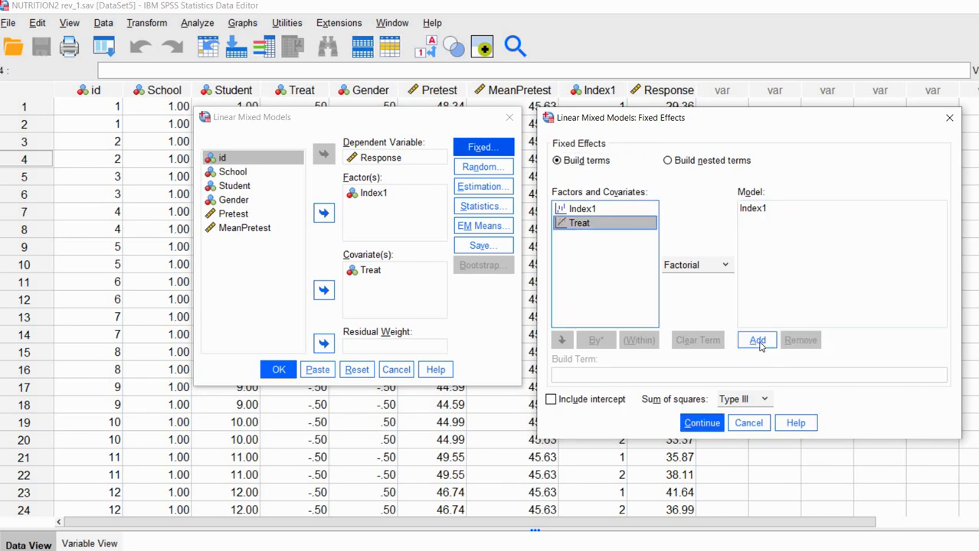
left_click(756, 340)
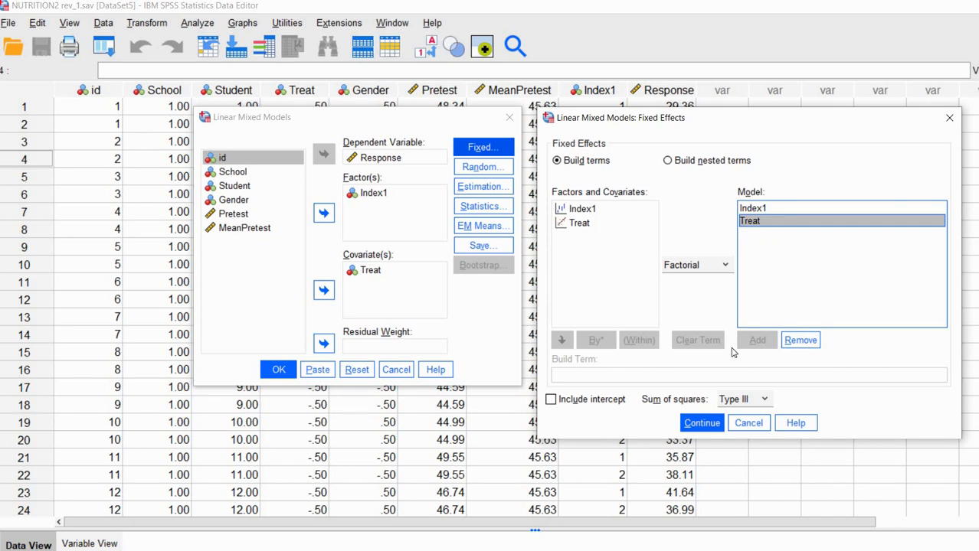
Run the Index1 + Treat model and mark its 6 parameters and -2 Log Likelihood 11847.621.
left_click(703, 427)
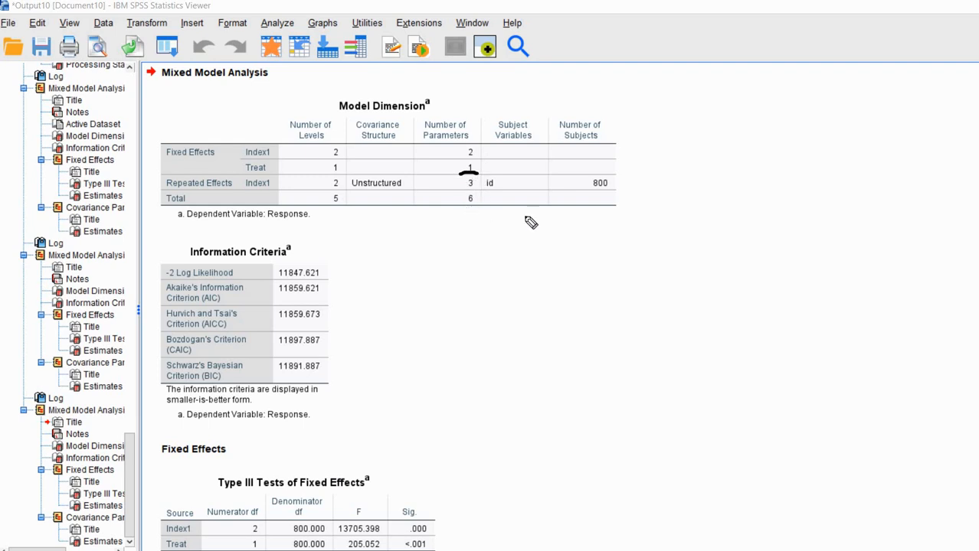
left_click_drag(464, 206, 480, 205)
scroll(747, 273, "down", 2)
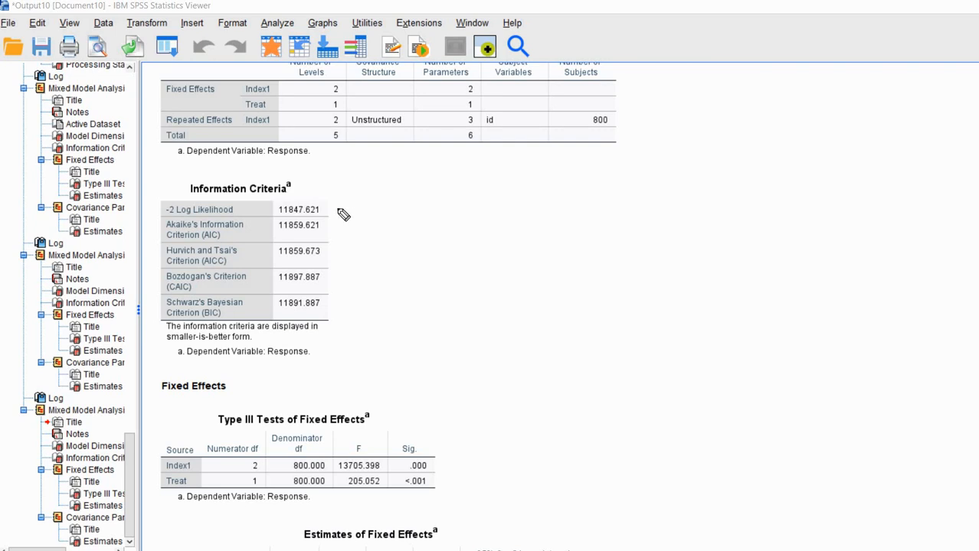
mouse_move(339, 210)
left_mouse_down()
mouse_move(356, 210)
mouse_move(323, 206)
mouse_move(334, 214)
left_mouse_up()
key("Escape")
scroll(870, 265, "down", 3)
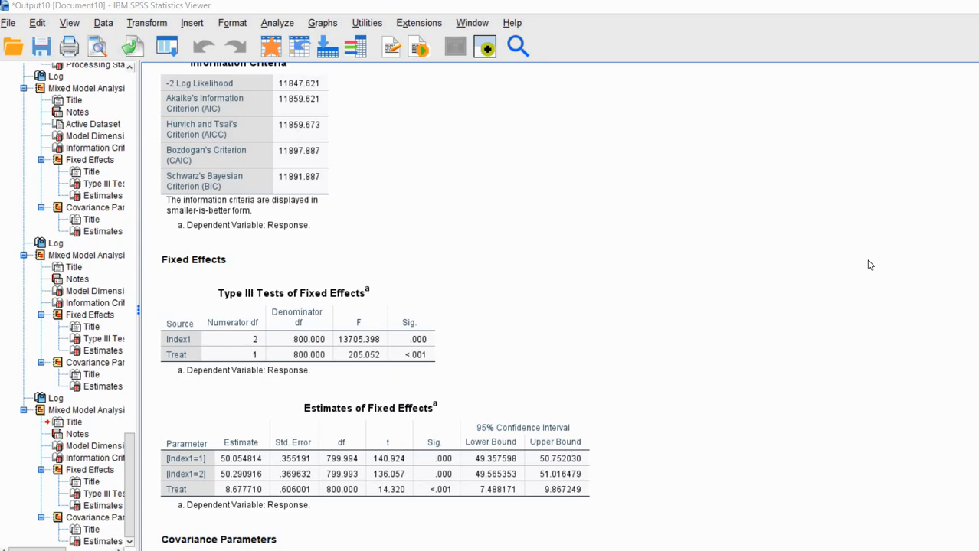
scroll(870, 265, "down", 4)
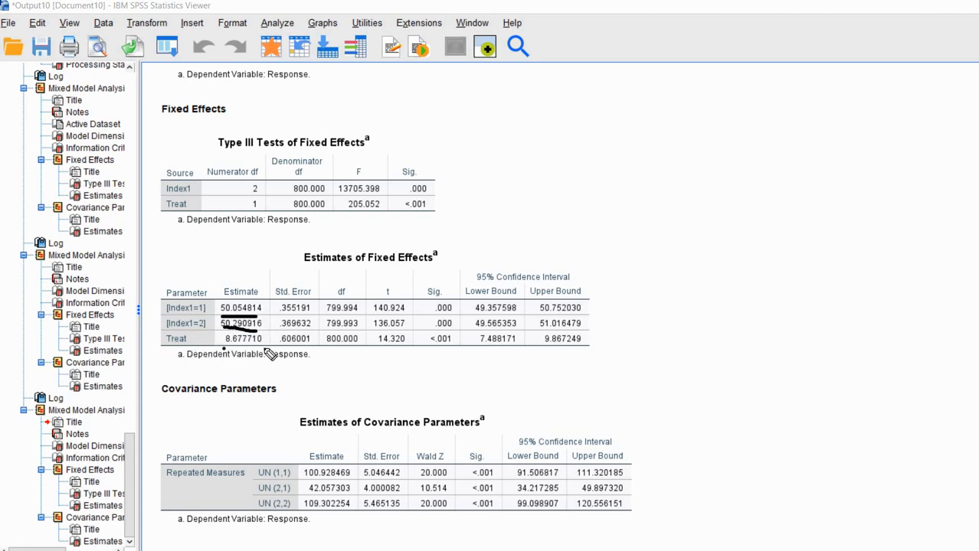
left_click_drag(266, 348, 222, 350)
left_click_drag(429, 348, 455, 352)
key("Escape")
In the Excel comparison sheet, check Model 3's deviance in D10 and parameter count in E10.
left_click(556, 472)
left_click(696, 497)
key("alt+Tab")
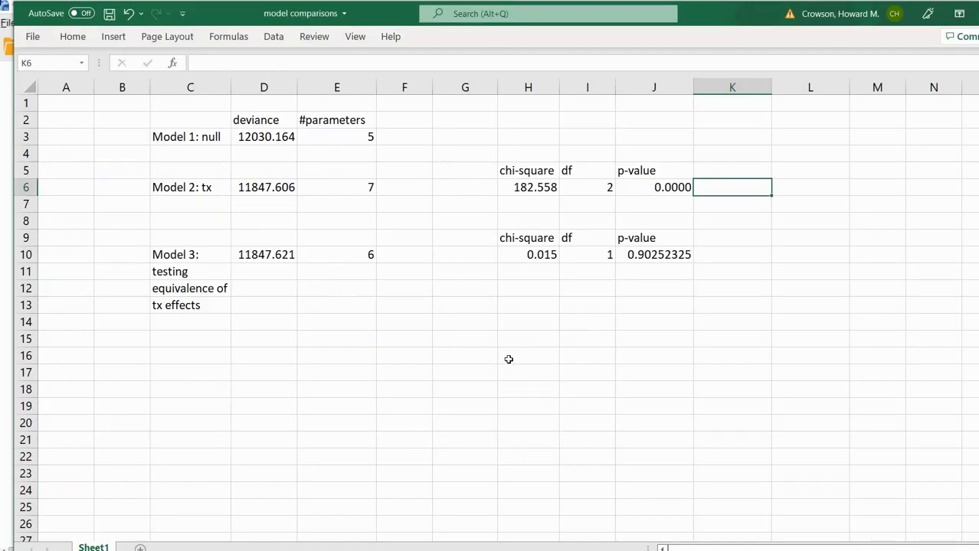
left_click(508, 359)
left_click(224, 256)
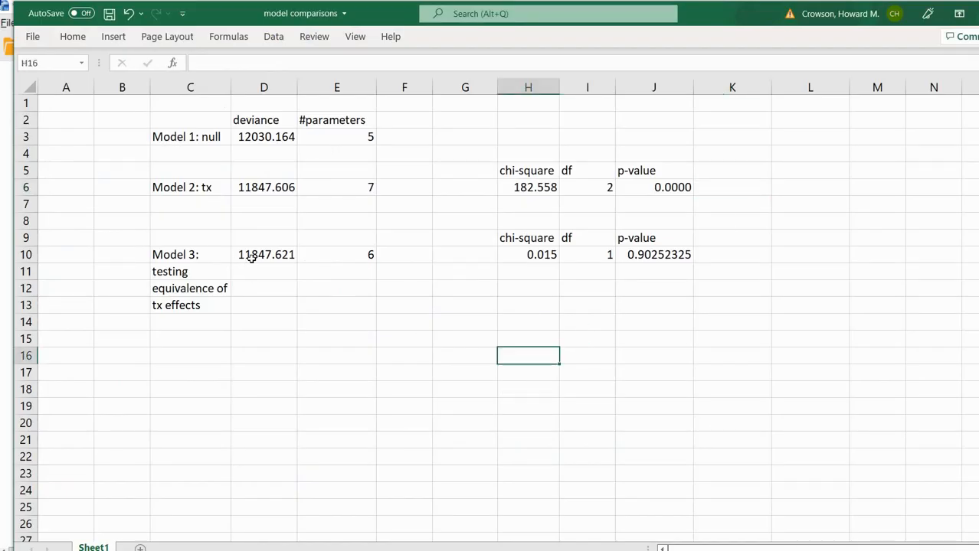
left_click(256, 254)
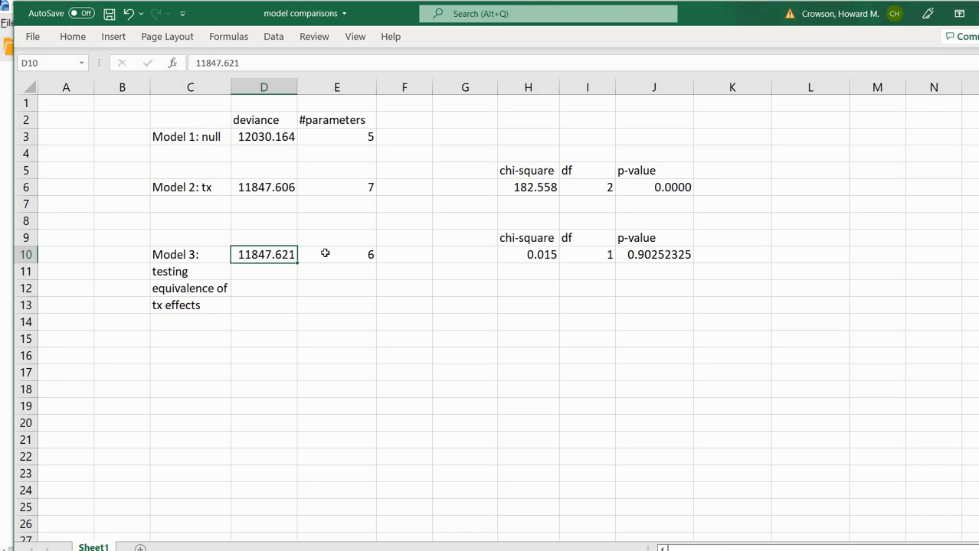
left_click(360, 254)
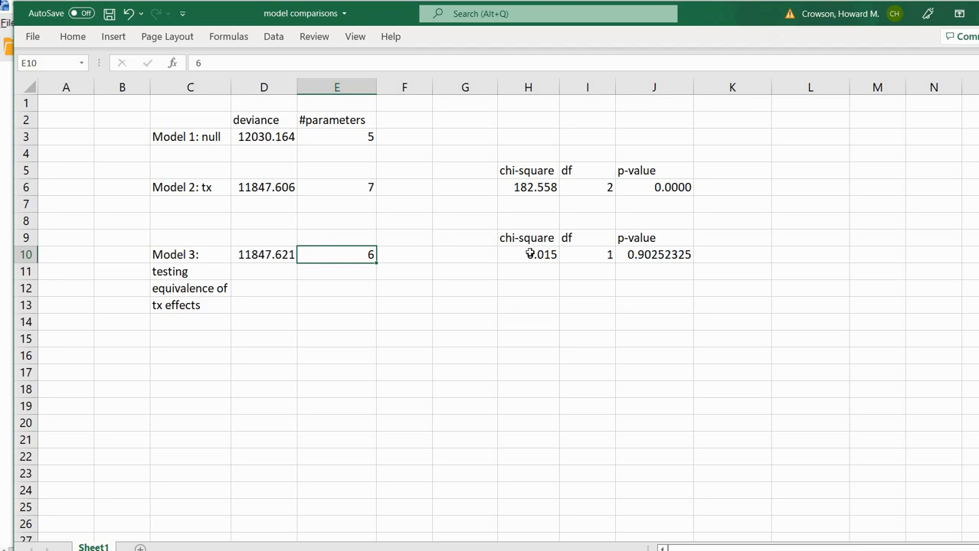
key("Right")
key("Right")
key("Right")
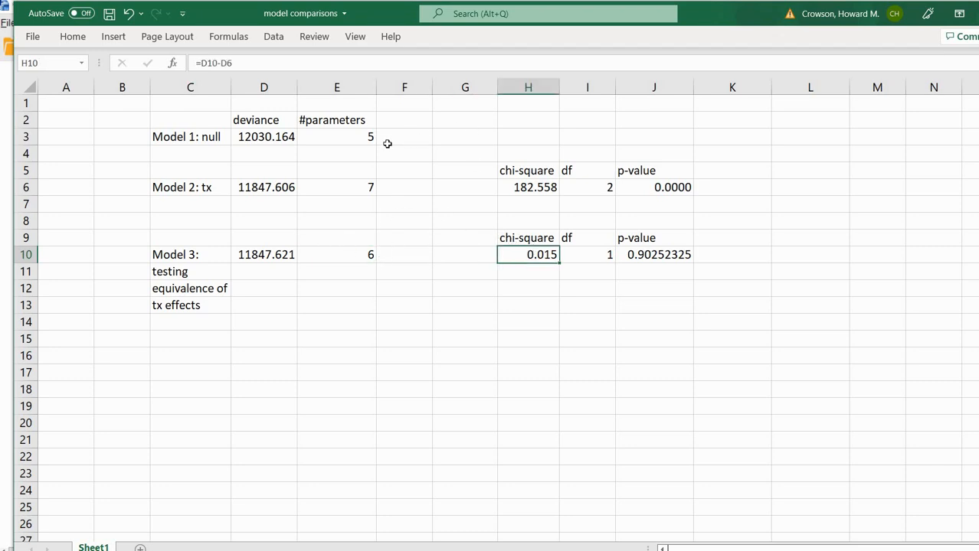
Recommit H10's chi-square =D10-D6, then review the df and CHISQ.DIST.RT p-value 0.90252325.
left_click(334, 64)
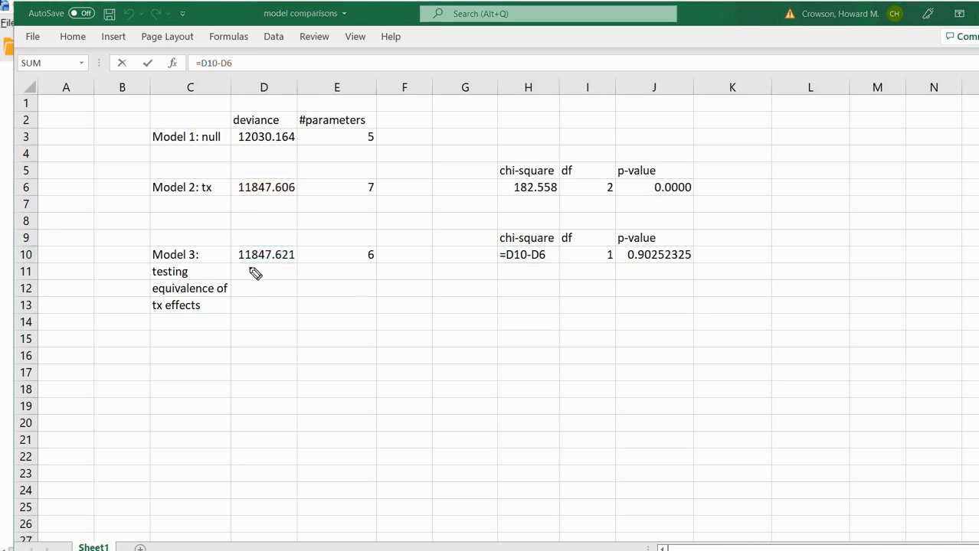
left_click_drag(280, 269, 245, 268)
left_click_drag(292, 202, 245, 197)
key("e")
key("Escape")
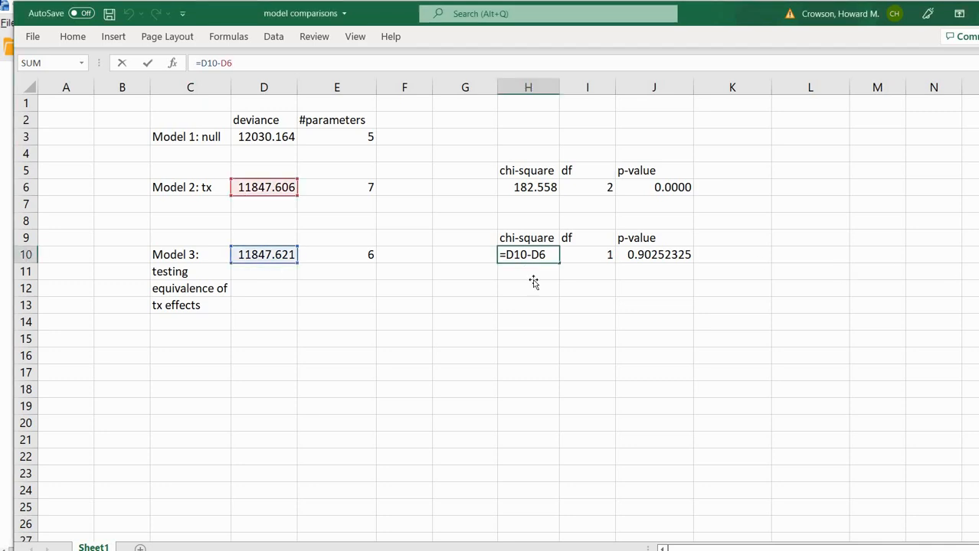
key("Return")
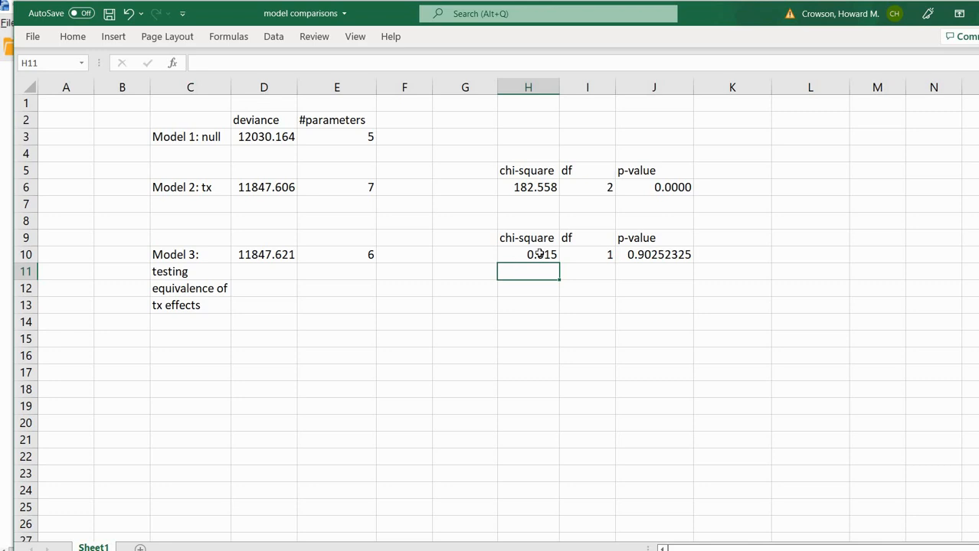
left_click(591, 260)
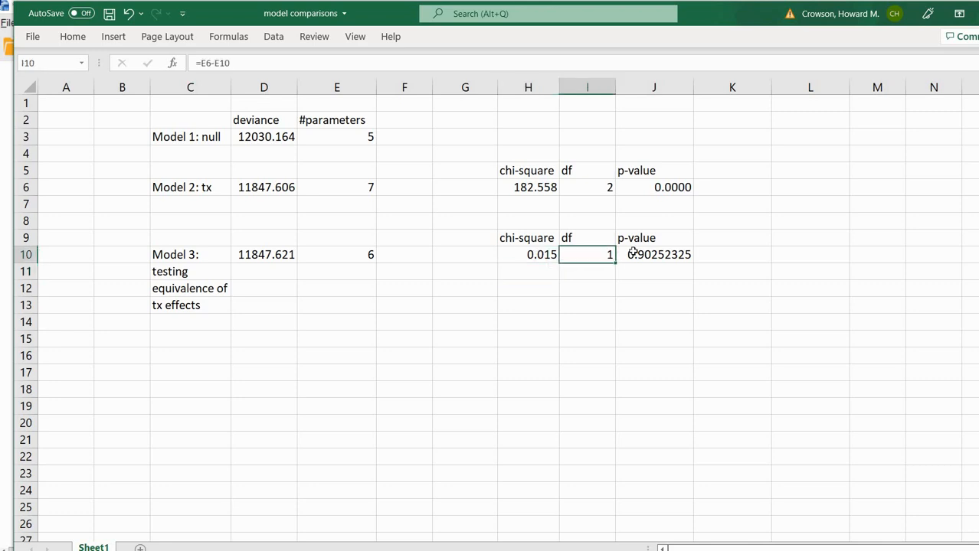
left_click(636, 257)
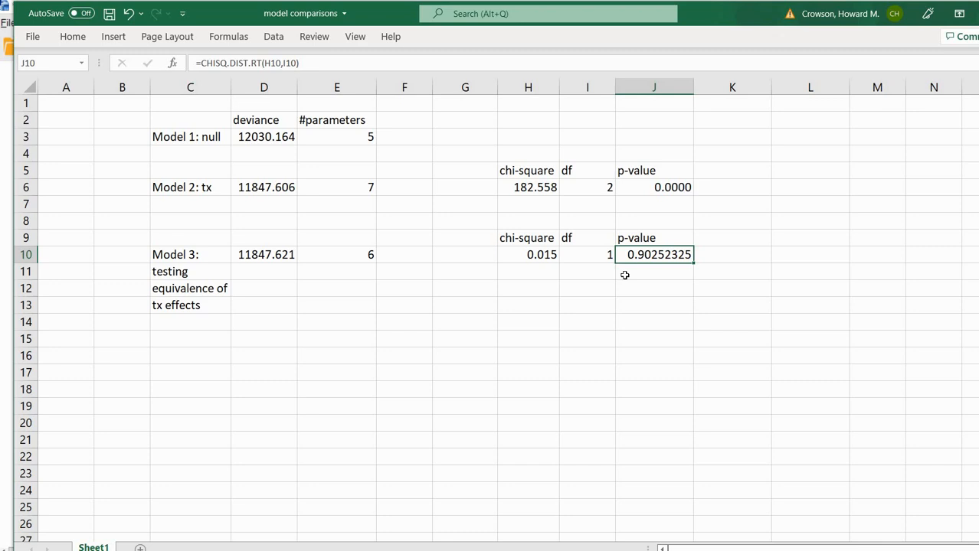
left_click(273, 255)
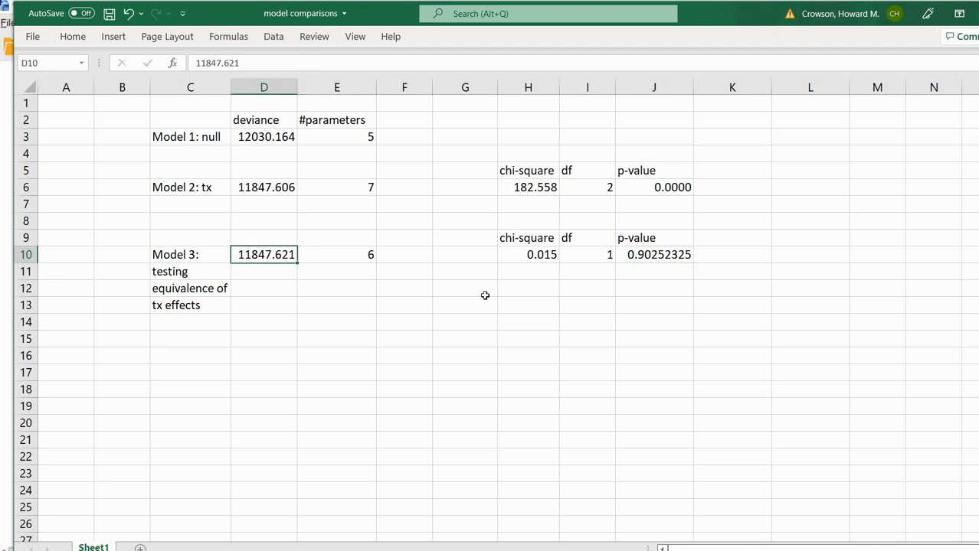
left_click(666, 307)
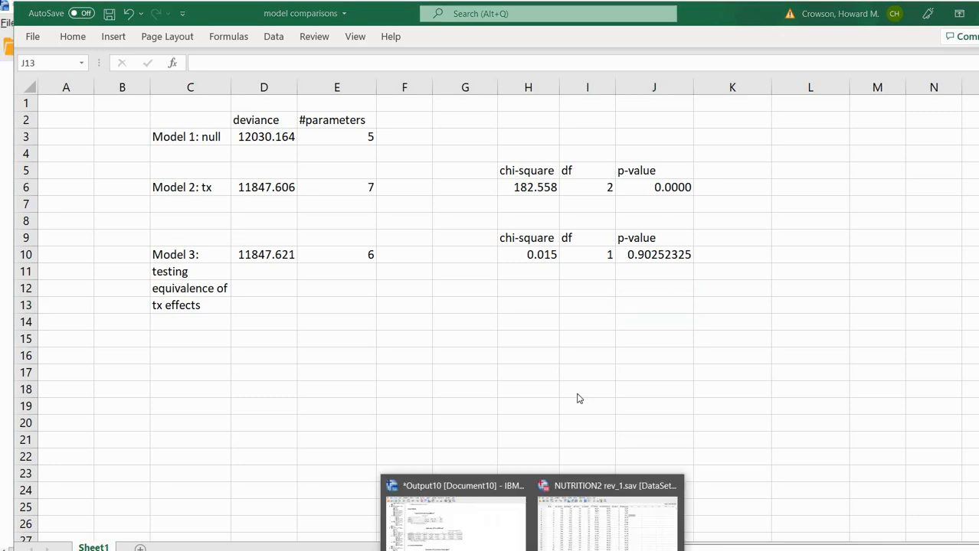
Back in the SPSS Viewer, mark the Index1*Treat model's AIC of 11861.606.
left_click(448, 512)
scroll(717, 322, "up", 12)
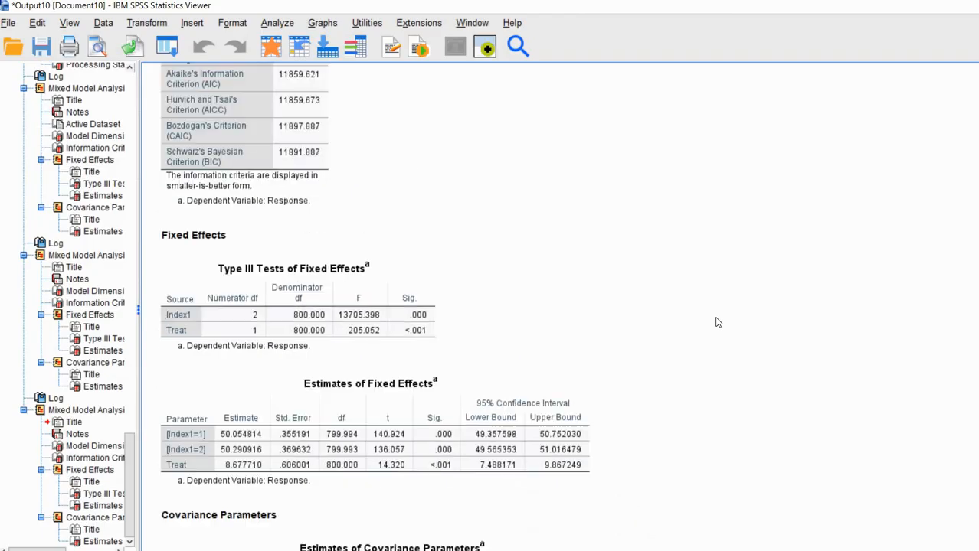
scroll(718, 323, "up", 4)
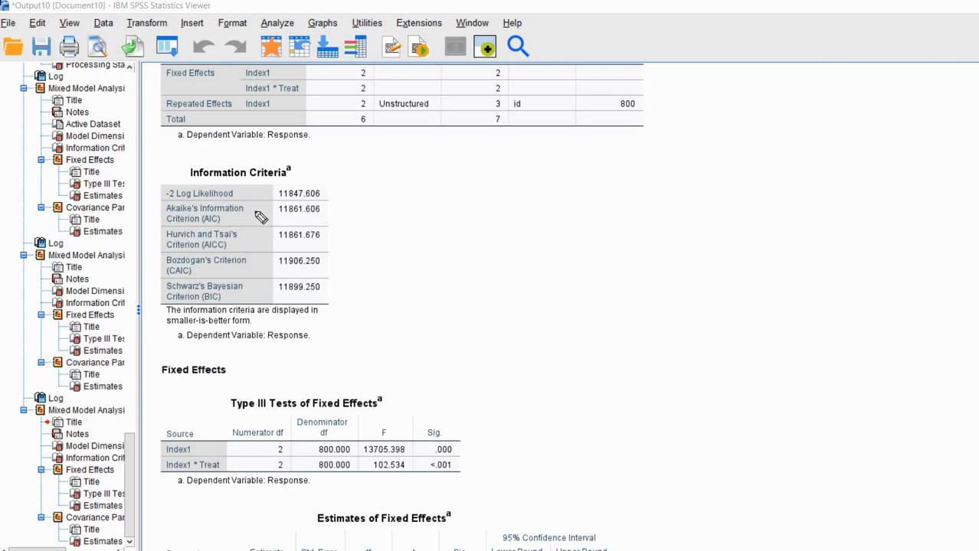
left_click_drag(248, 208, 267, 205)
Underline the main-effects model's AIC value of 11859.621.
scroll(814, 300, "down", 10)
scroll(814, 300, "down", 5)
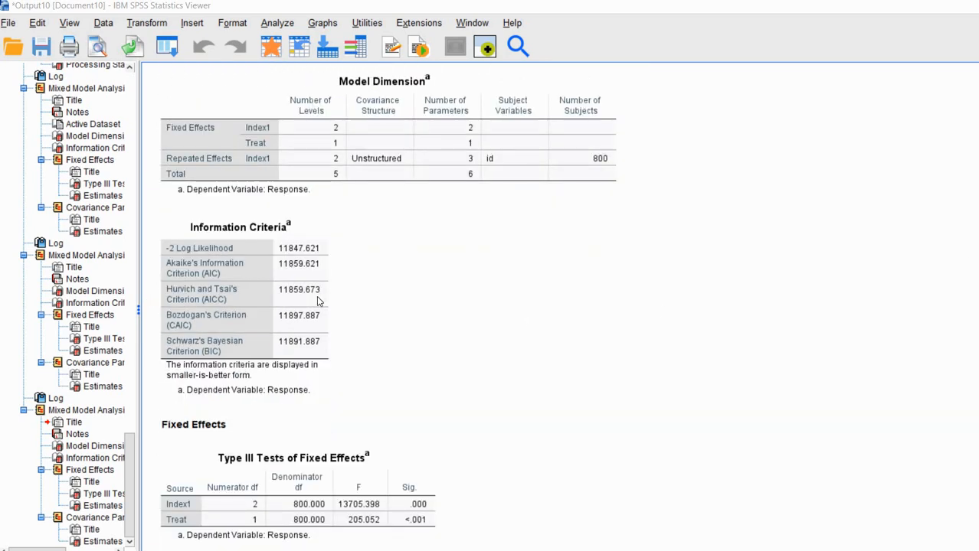
left_click(294, 282)
left_click_drag(279, 270, 336, 271)
Start another Linear Mixed Models setup with id as the subject.
left_click(281, 24)
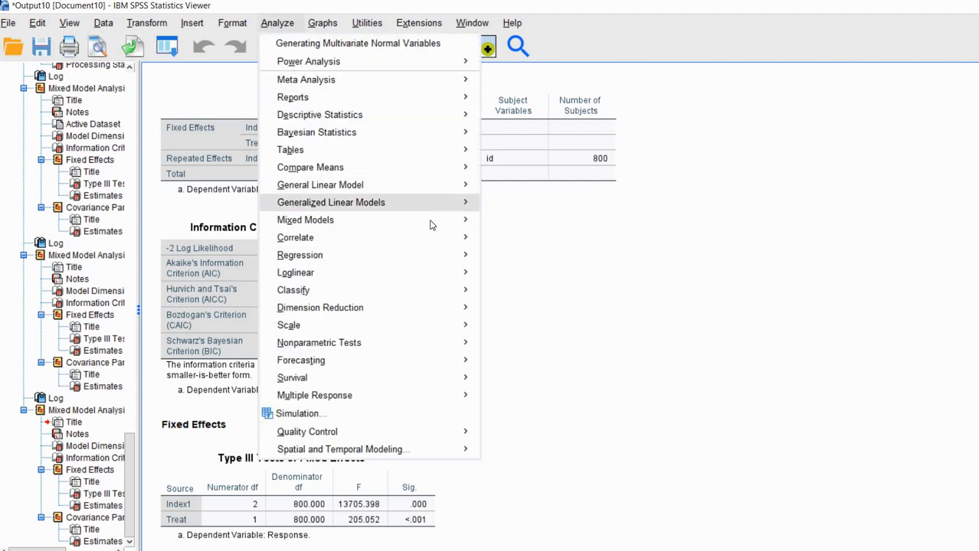
mouse_move(429, 220)
left_click(525, 240)
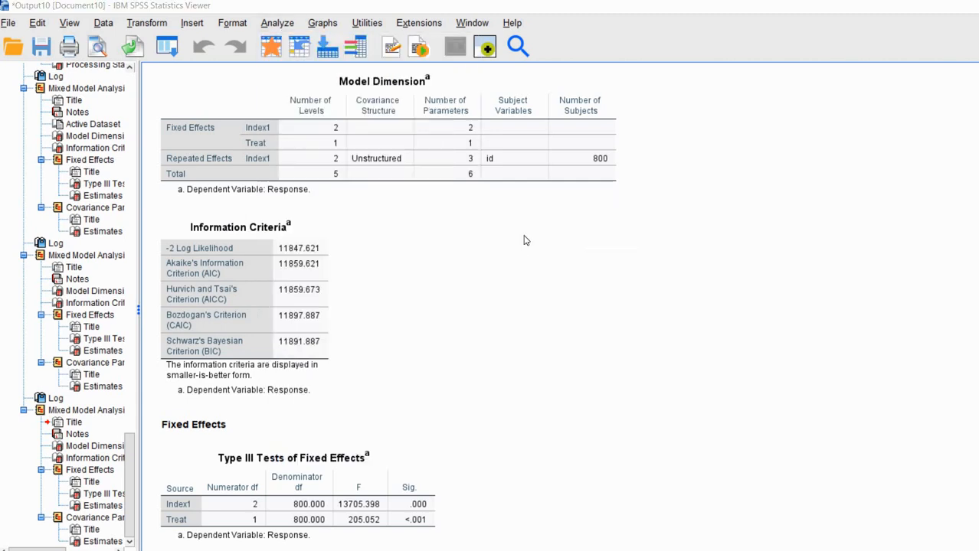
left_click(494, 177)
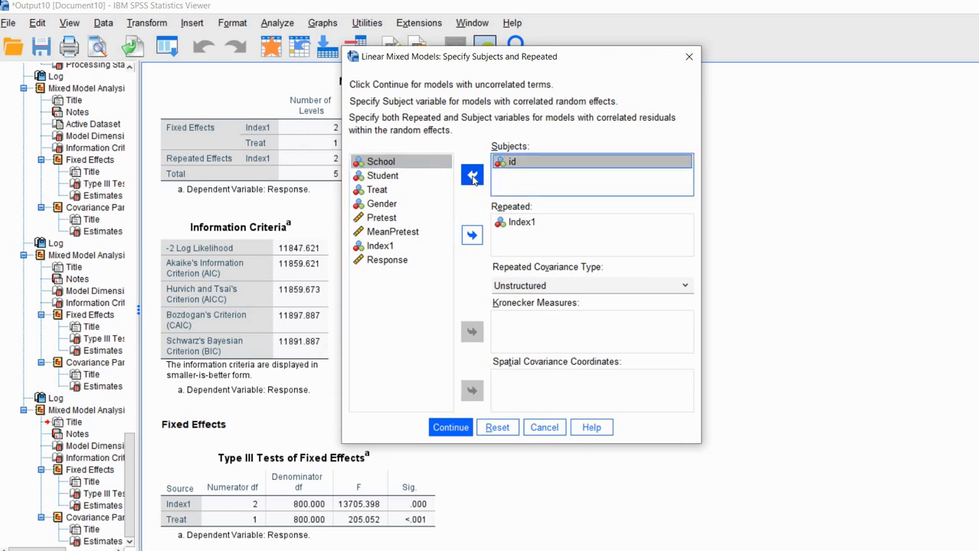
Make School and id the subject variables, with School listed first, and confirm.
left_click(473, 176)
left_click(381, 175)
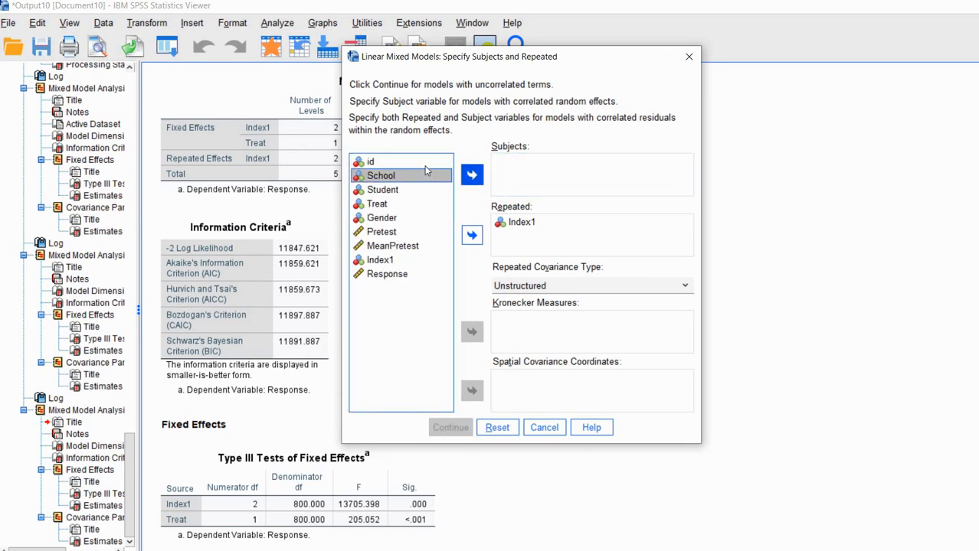
left_click(472, 176)
left_click_drag(370, 162, 523, 166)
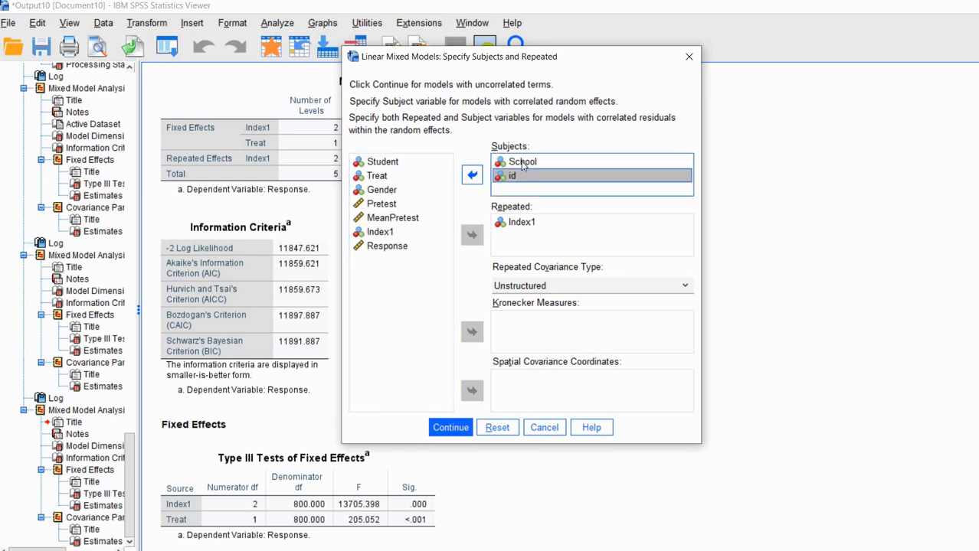
left_click(523, 164)
left_click(511, 179)
left_click(523, 163)
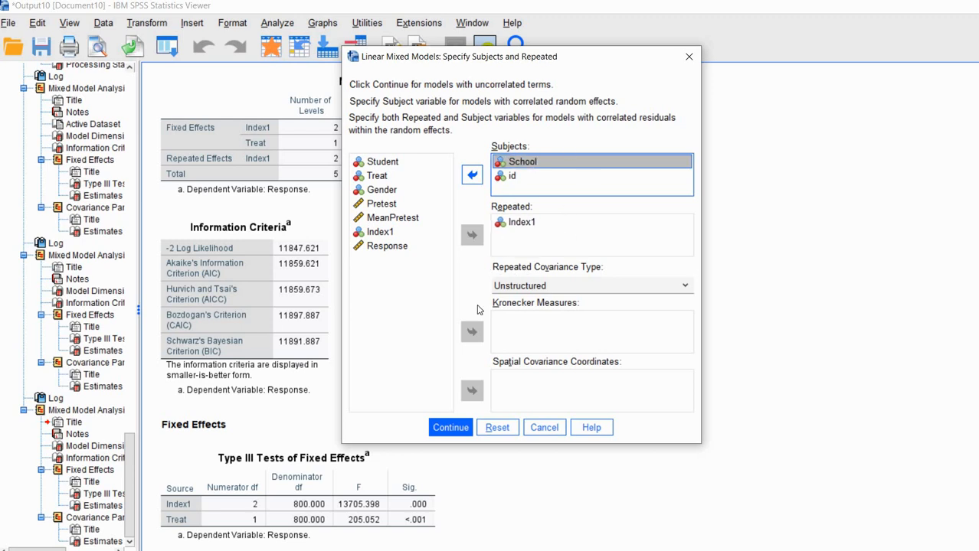
left_click(446, 431)
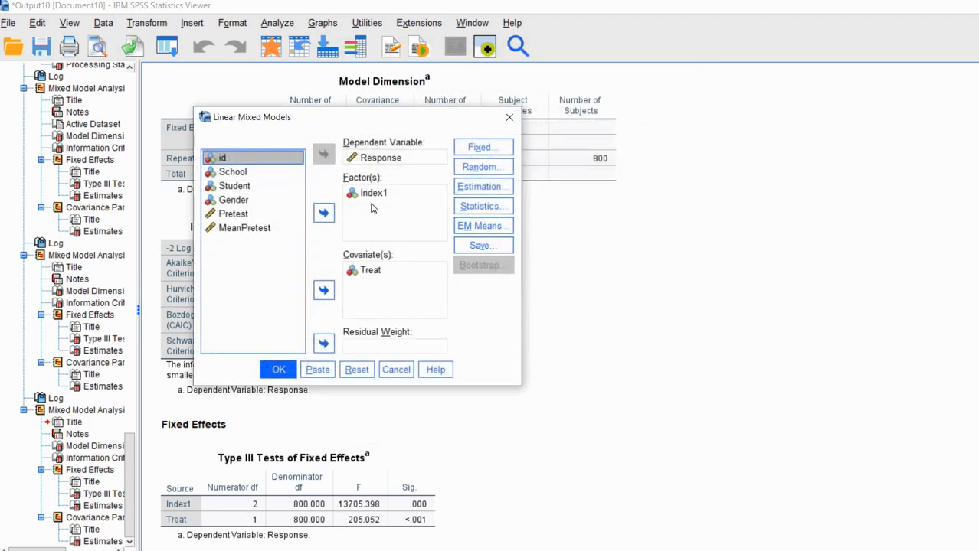
Set the fixed effects to Index1 and Index1*Treat only, dropping the separate Treat term.
left_click(473, 148)
left_click(480, 148)
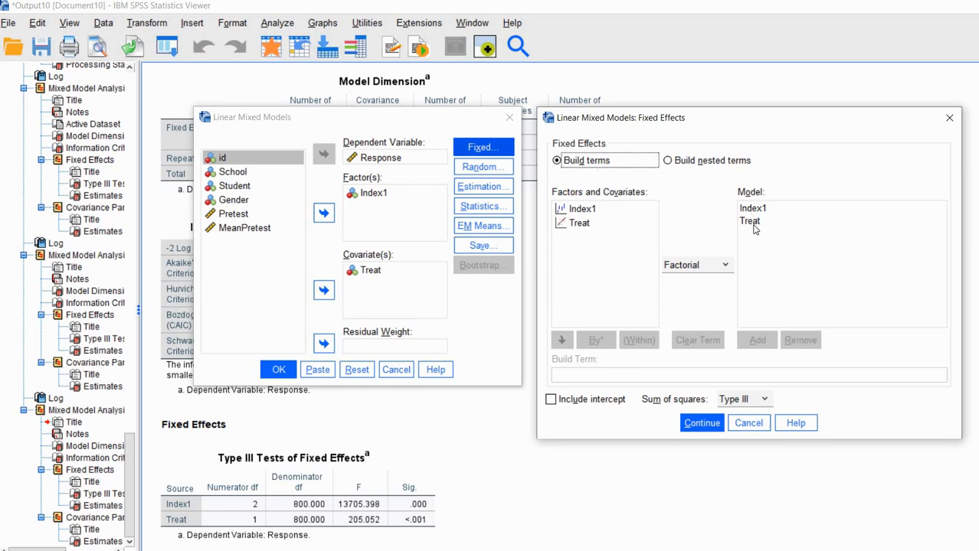
left_click(765, 314)
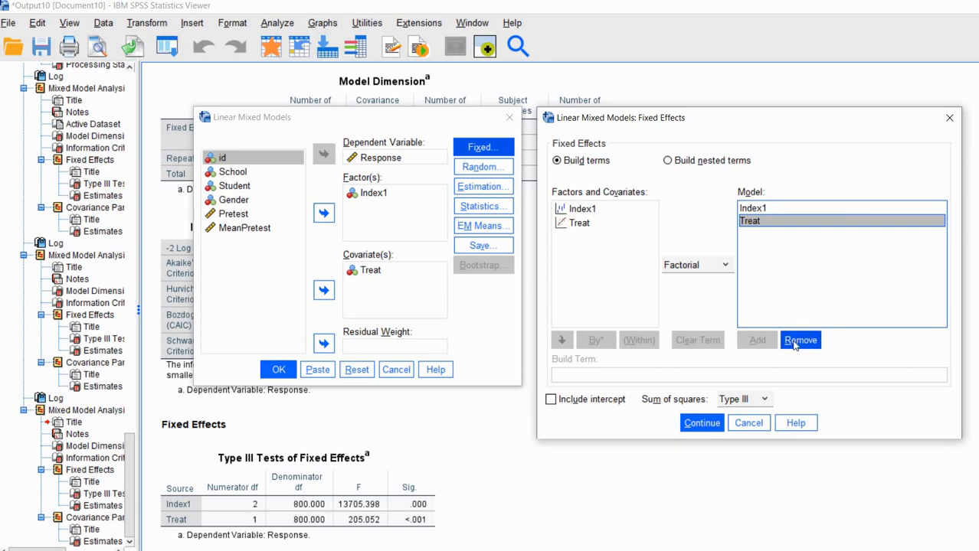
left_click(797, 341)
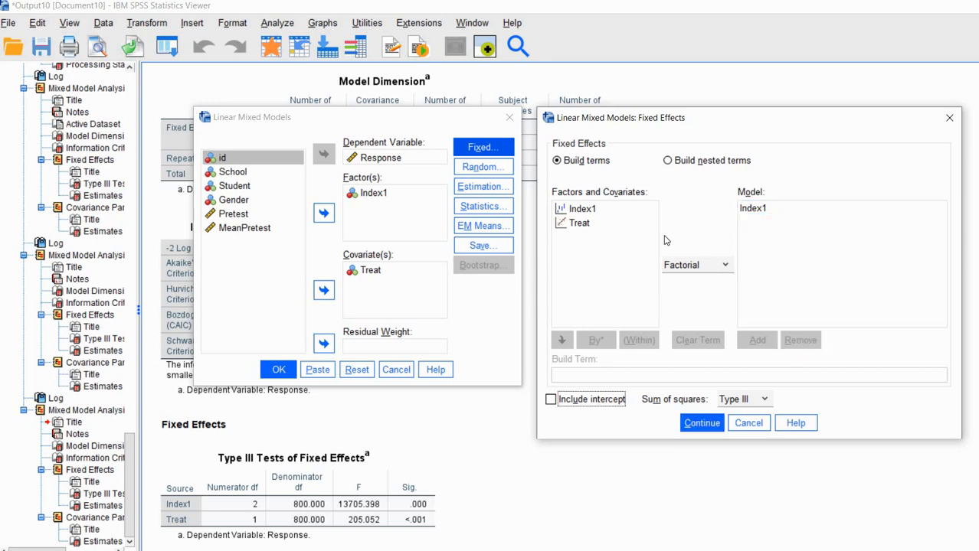
left_click(588, 216)
left_click_drag(589, 216, 582, 224)
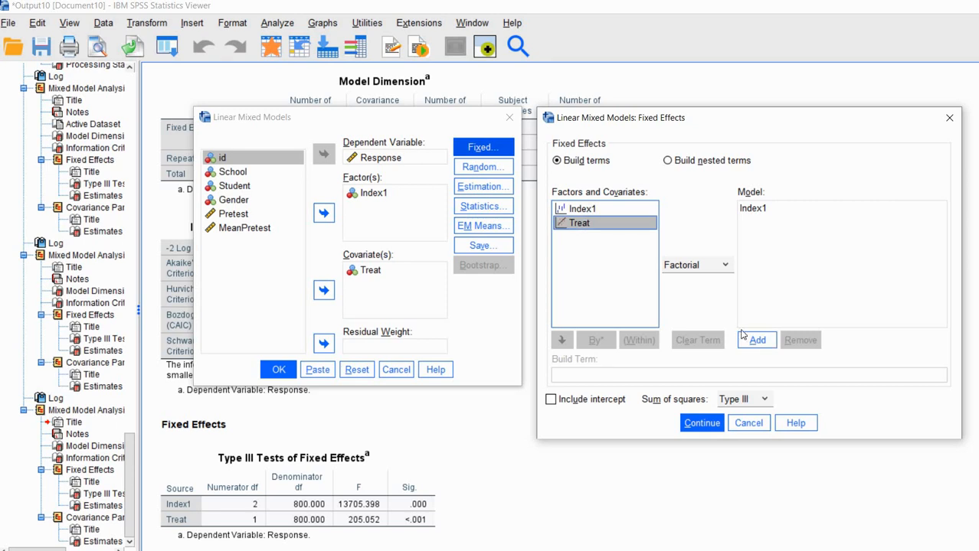
left_click(757, 340)
left_click(757, 222)
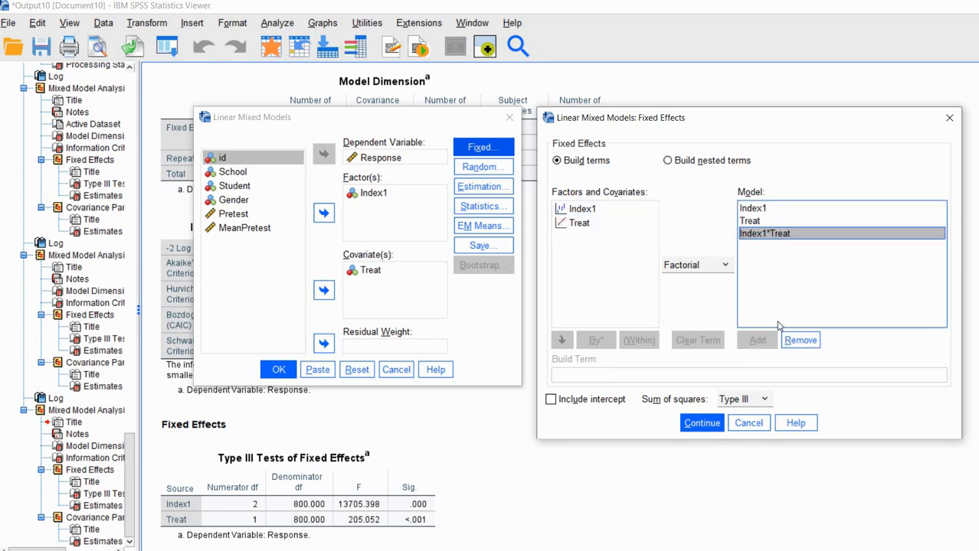
left_click(801, 341)
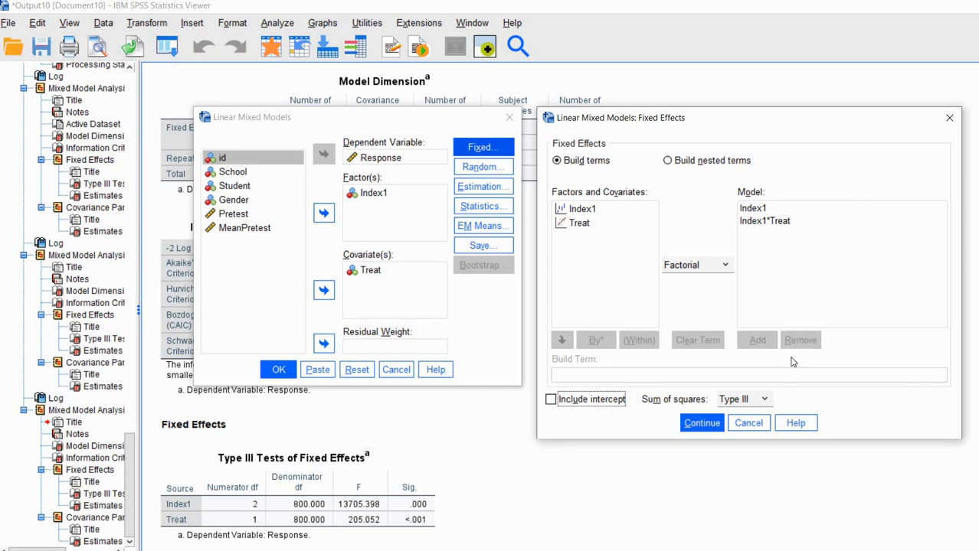
left_click(699, 425)
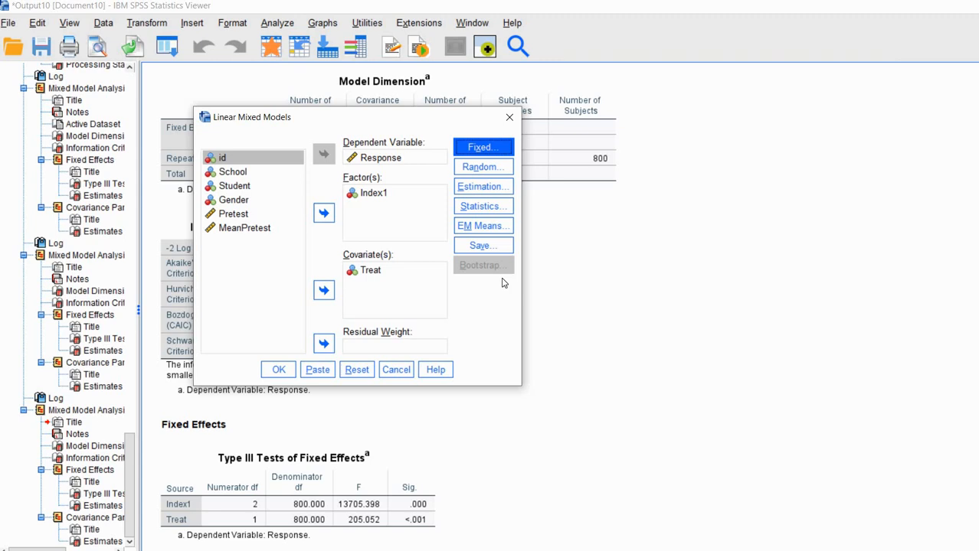
Add Index1 as a random effect grouped by School.
left_click(483, 167)
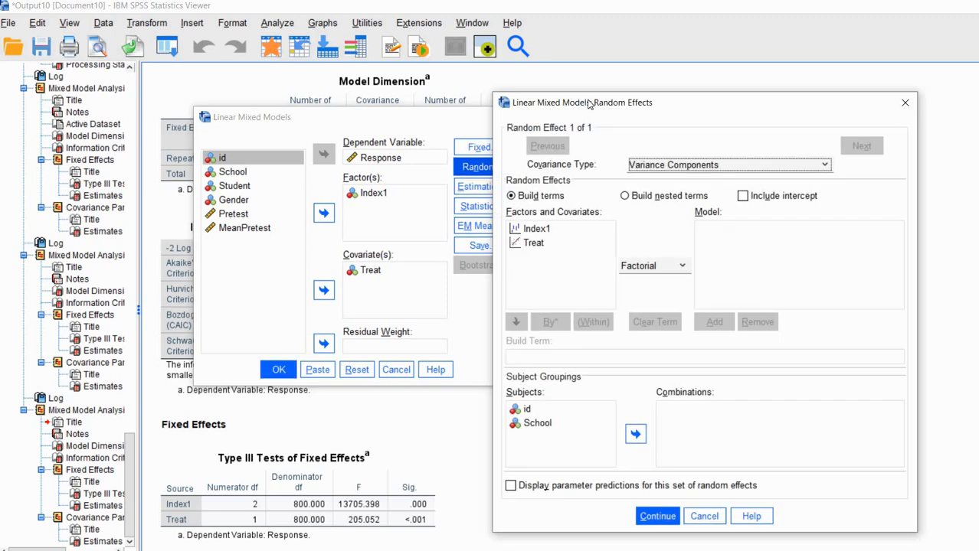
left_click_drag(574, 83, 650, 123)
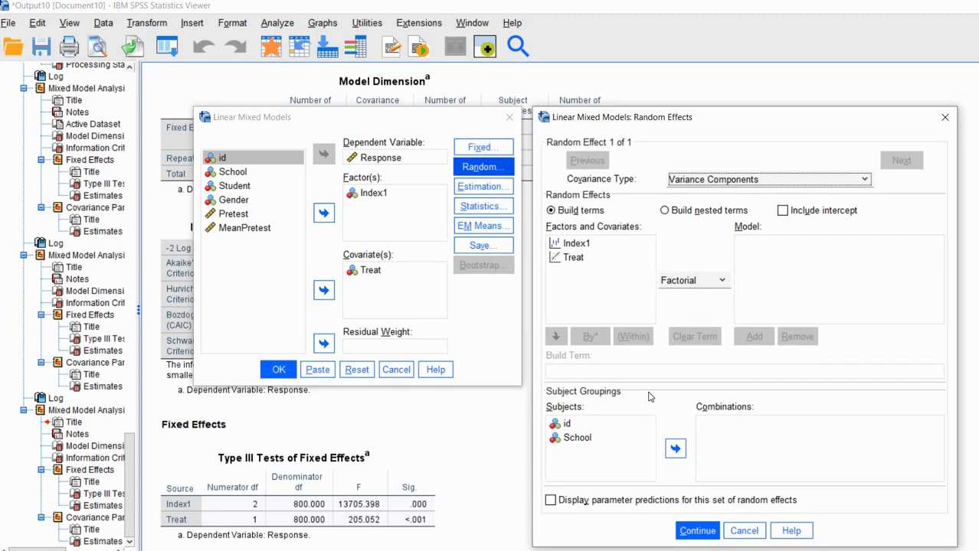
left_click(579, 438)
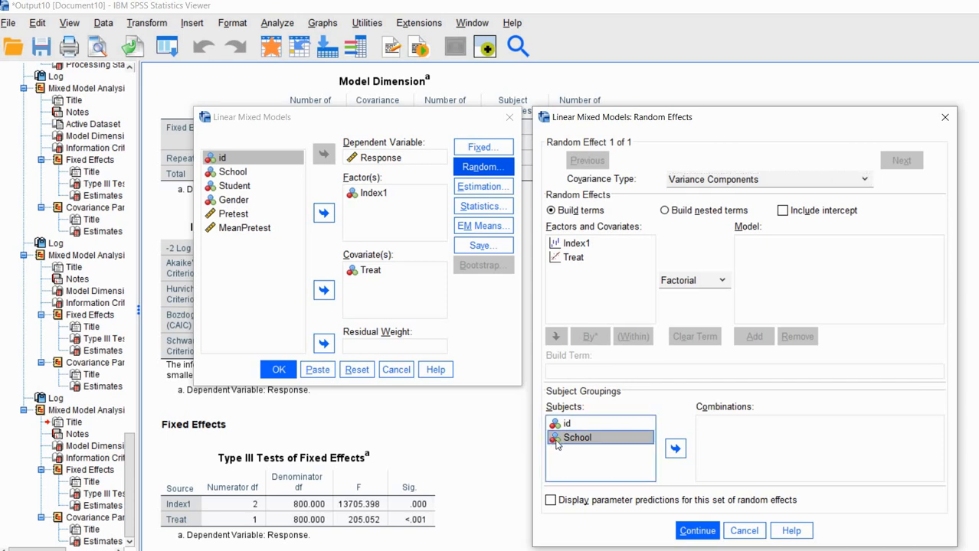
left_click(675, 451)
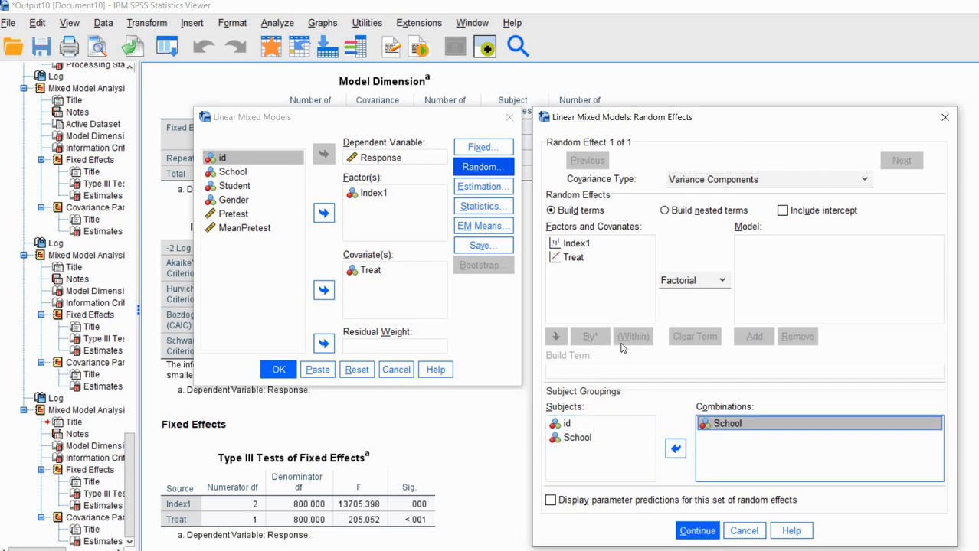
left_click(573, 244)
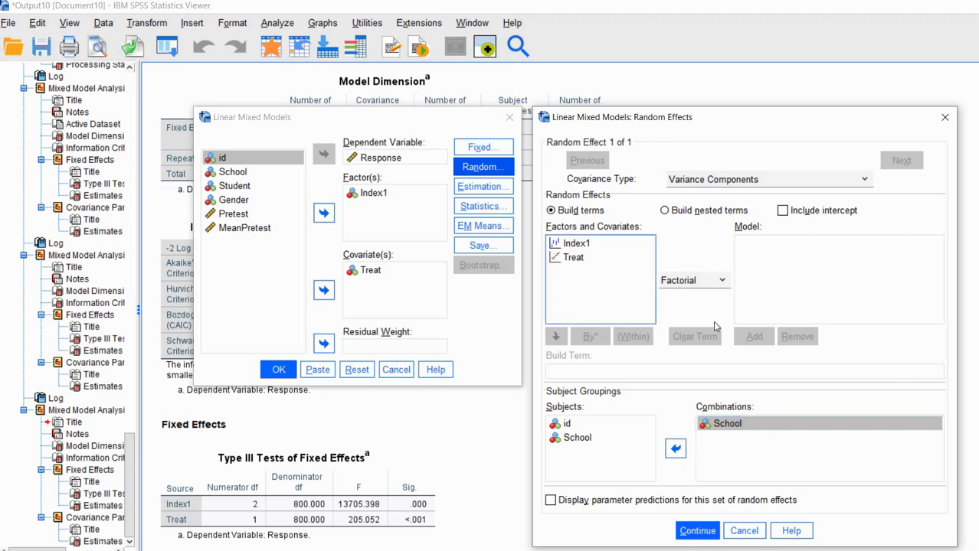
left_click(739, 334)
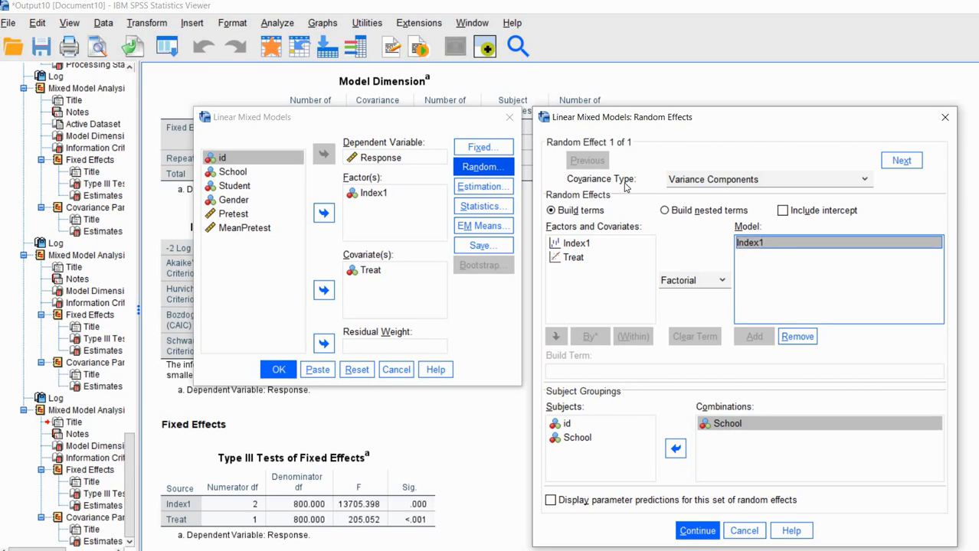
Give the random effect Unstructured covariance and run the model.
left_click(801, 181)
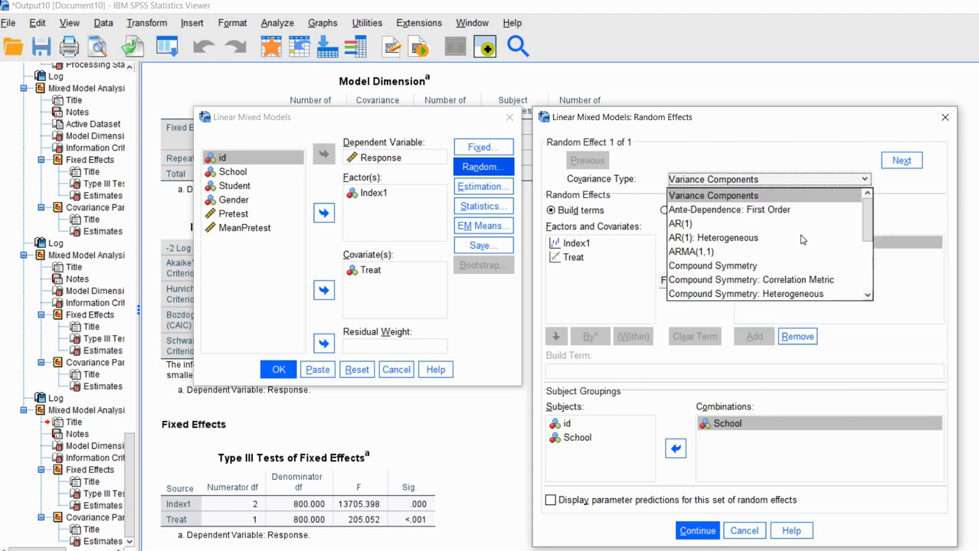
scroll(801, 240, "down", 2)
scroll(801, 240, "down", 1)
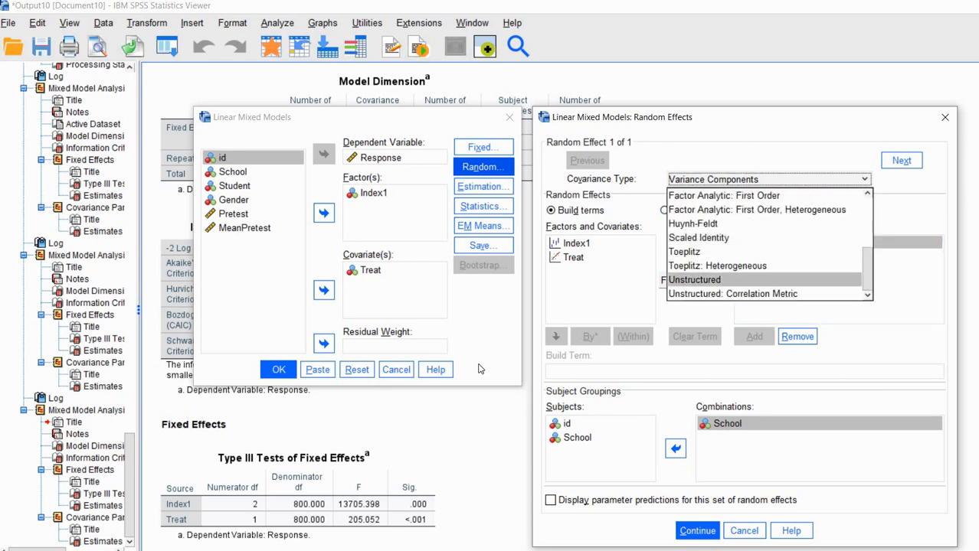
key("Return")
left_click(413, 477)
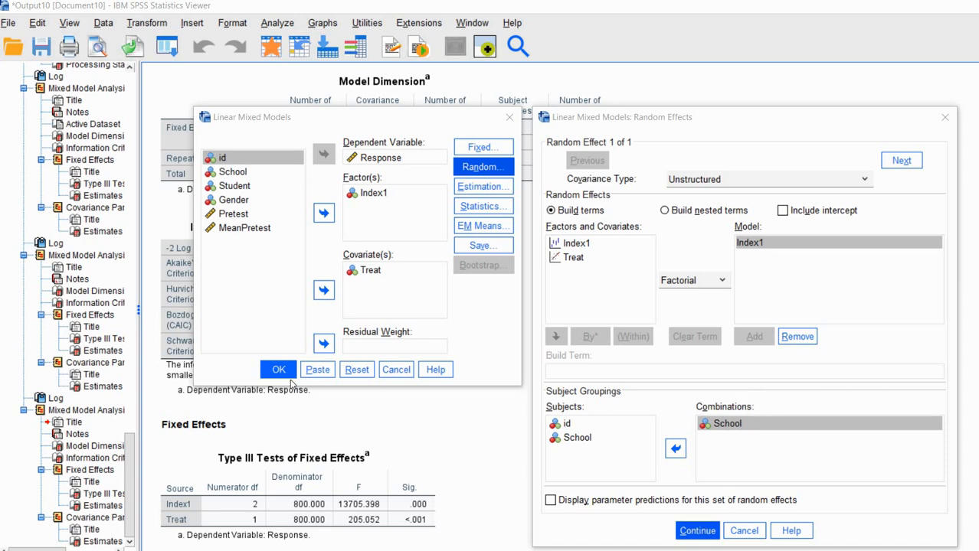
left_click(704, 531)
Mark the Index1 and Index1*Treat parameter counts, 3 random-effect parameters and 10 total.
scroll(539, 366, "down", 5)
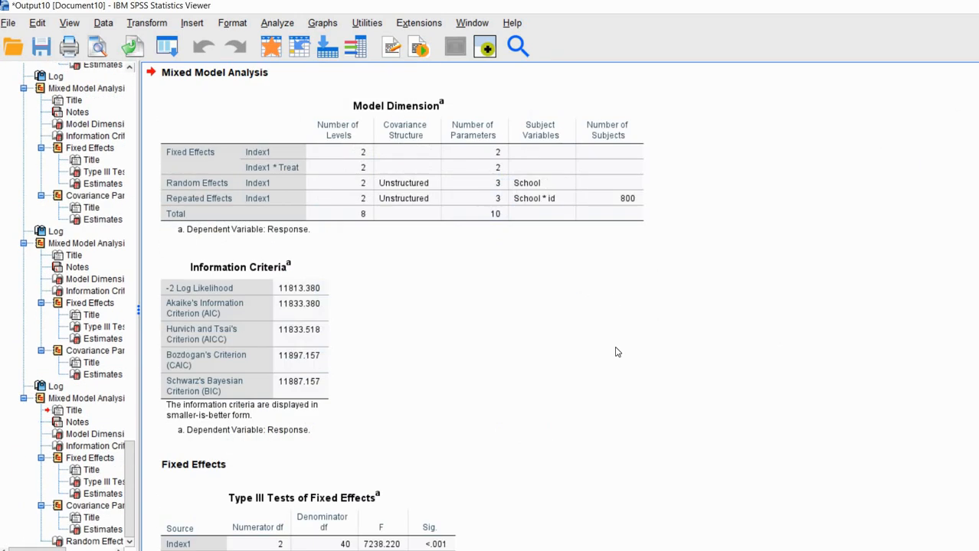
scroll(678, 313, "down", 5)
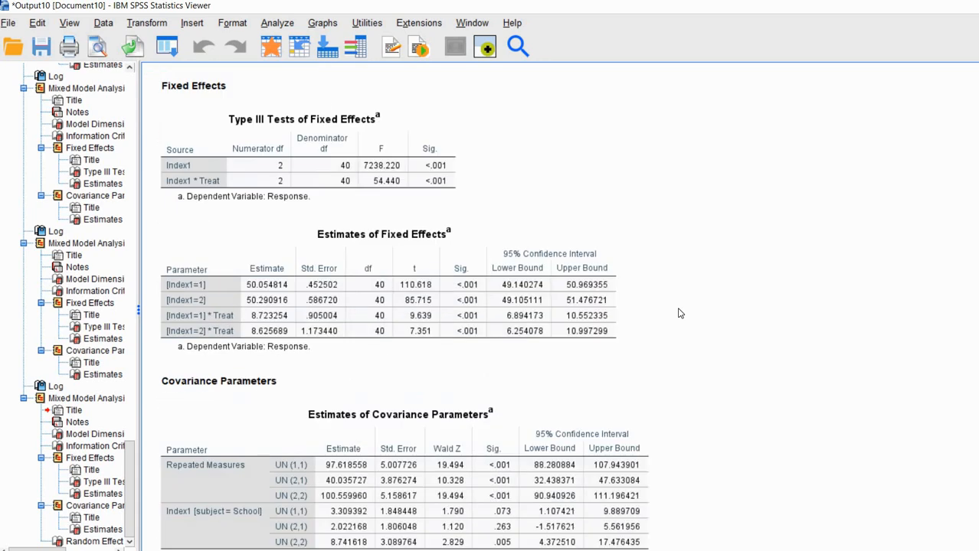
scroll(679, 313, "down", 1)
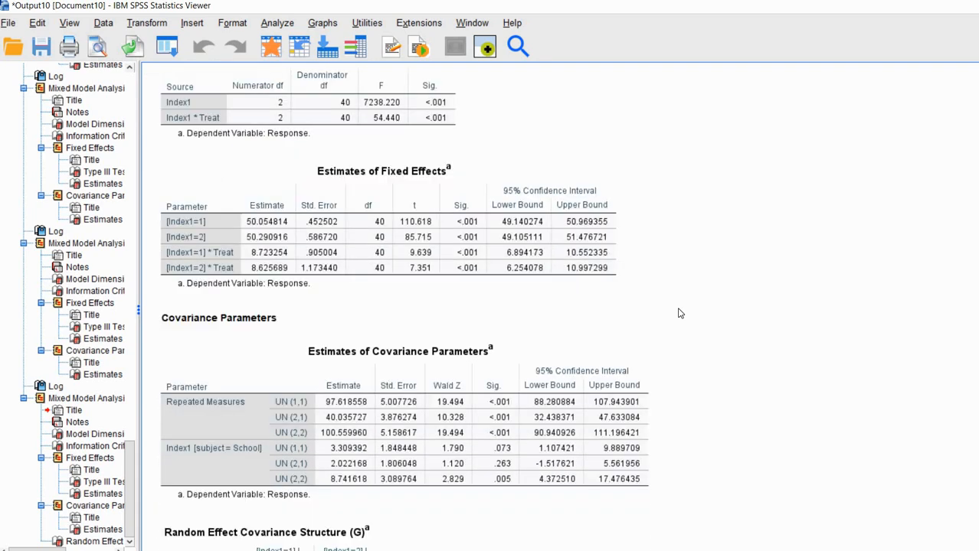
scroll(679, 313, "up", 6)
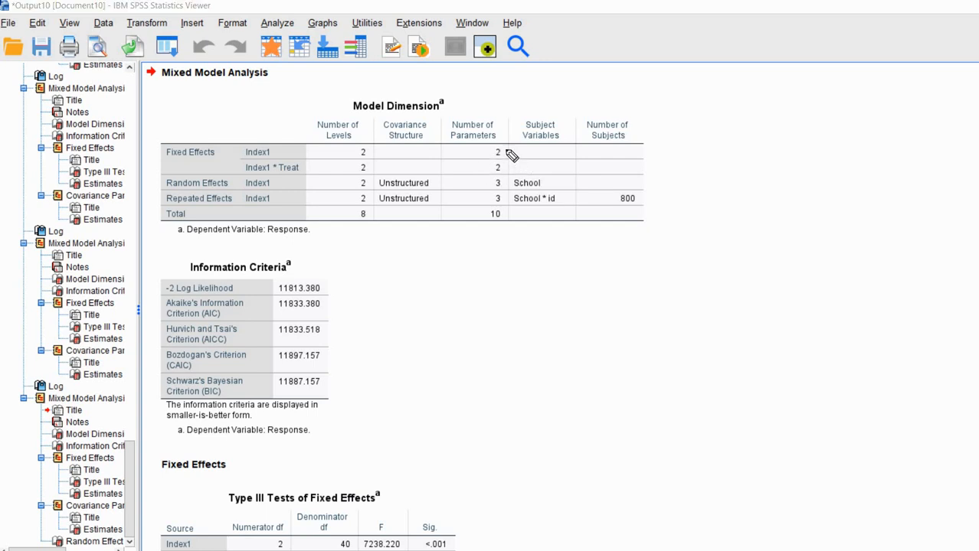
left_click_drag(507, 151, 516, 146)
left_click_drag(503, 165, 522, 160)
left_click_drag(492, 209, 500, 216)
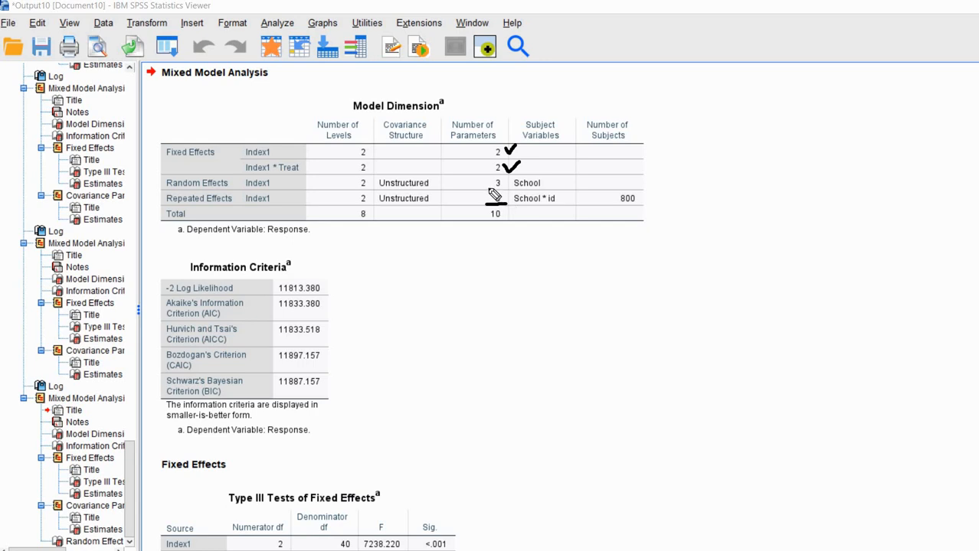
left_click_drag(487, 187, 505, 188)
left_click_drag(486, 224, 507, 219)
Tick the Estimate, Std. Error and df columns of the fixed-effects table.
scroll(850, 280, "down", 5)
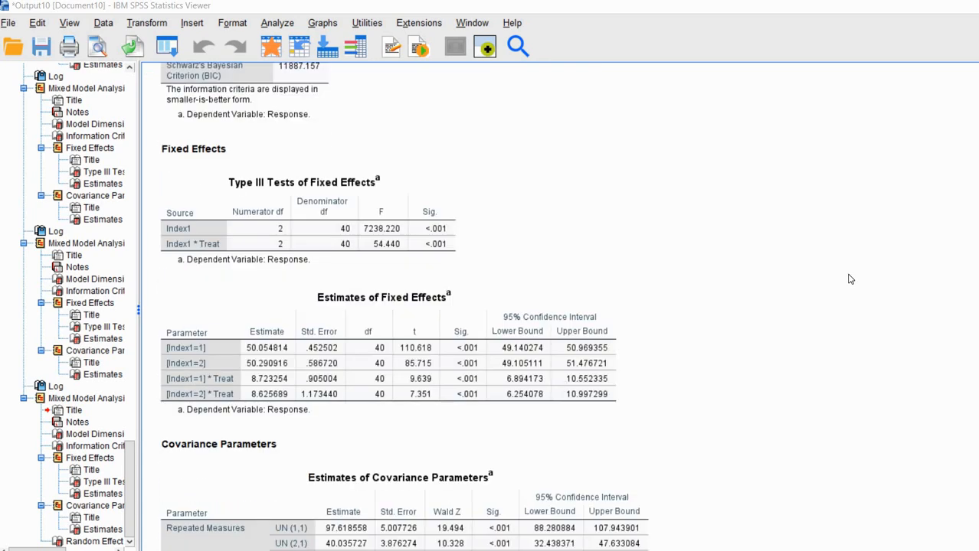
scroll(850, 280, "down", 2)
scroll(851, 279, "down", 1)
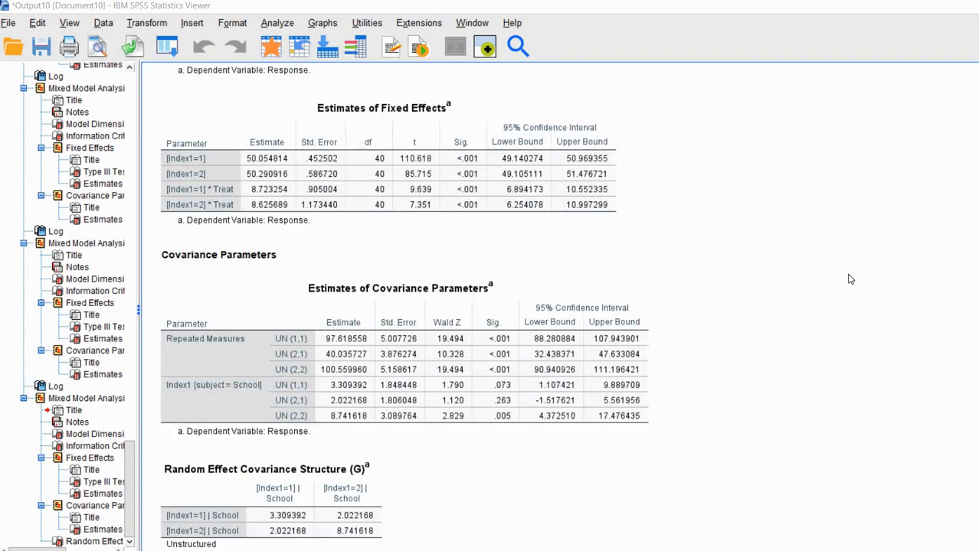
left_click(322, 314)
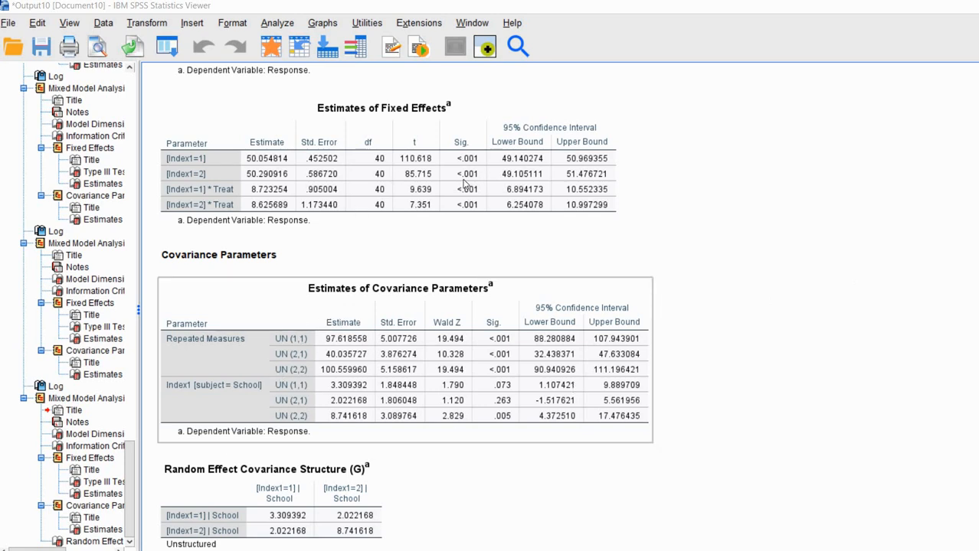
left_click(156, 510)
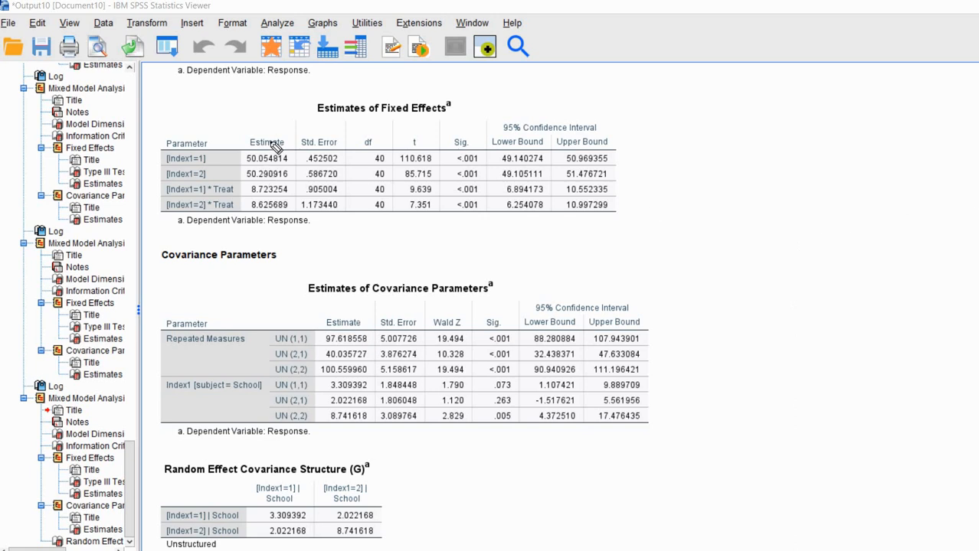
left_click_drag(261, 122, 290, 114)
left_click(316, 124)
left_click_drag(315, 124, 334, 117)
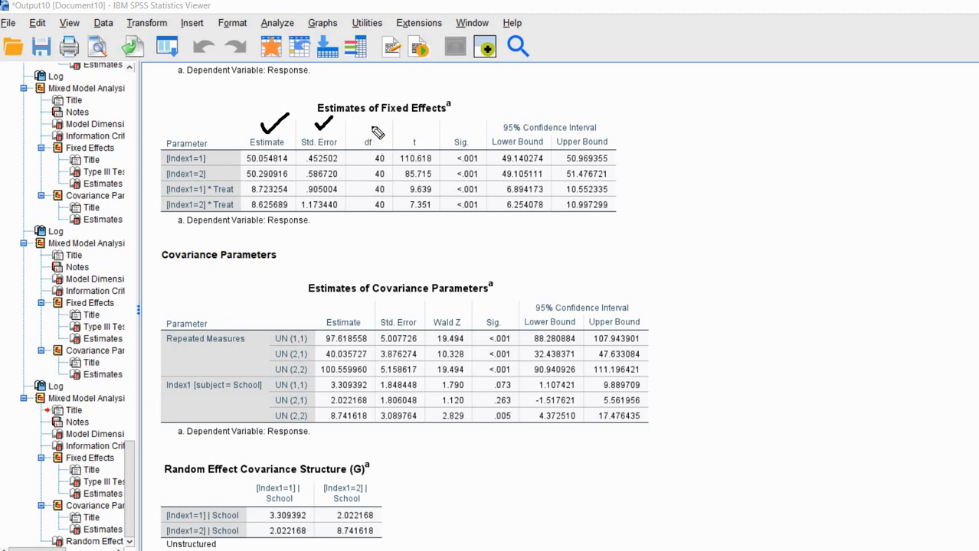
left_click_drag(366, 124, 430, 119)
Mark the covariance estimates 97.618558, 100.559960, 3.309392 and Sig. values .073, .005, .263.
left_click(510, 283)
left_click_drag(510, 283, 535, 279)
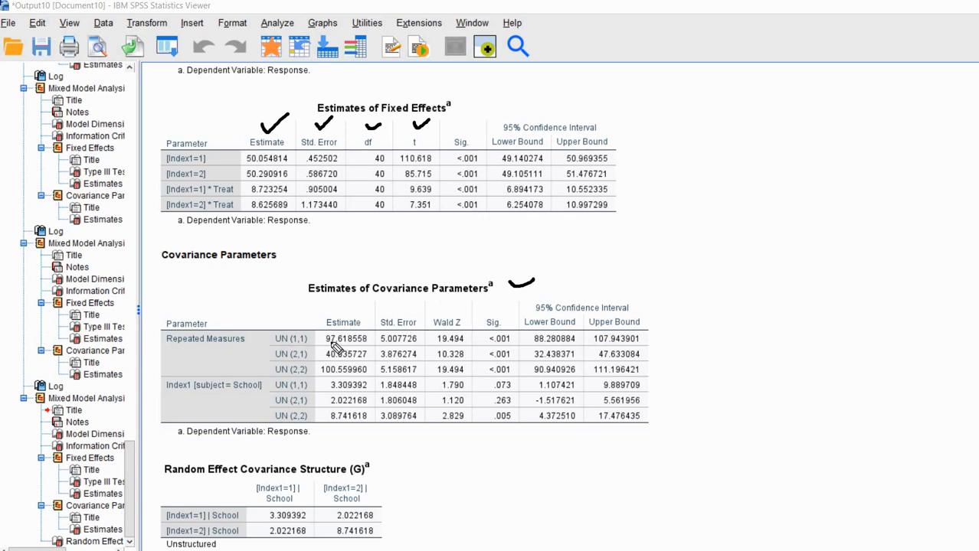
left_click_drag(326, 342, 360, 343)
left_click_drag(322, 374, 350, 375)
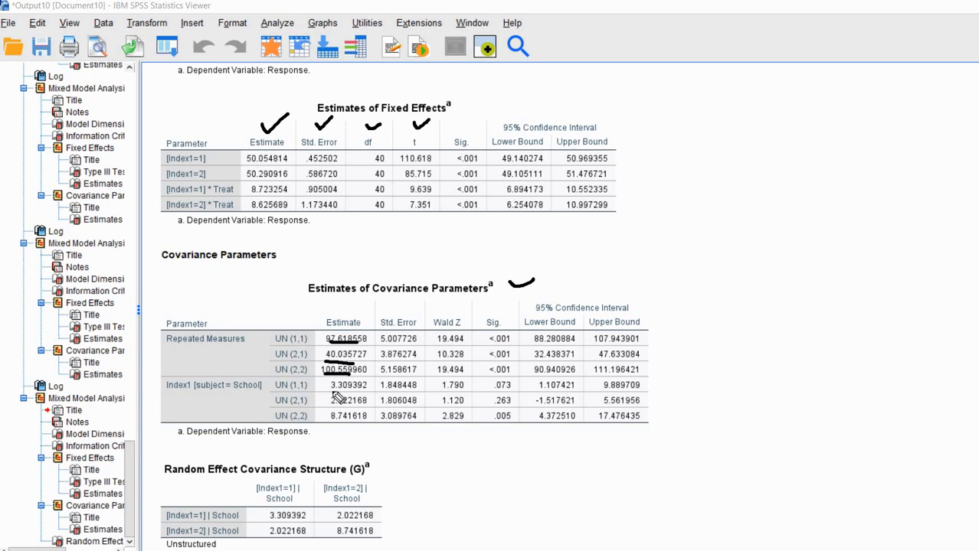
mouse_move(357, 392)
left_mouse_down()
mouse_move(330, 393)
mouse_move(344, 422)
mouse_move(359, 422)
mouse_move(357, 408)
left_mouse_up()
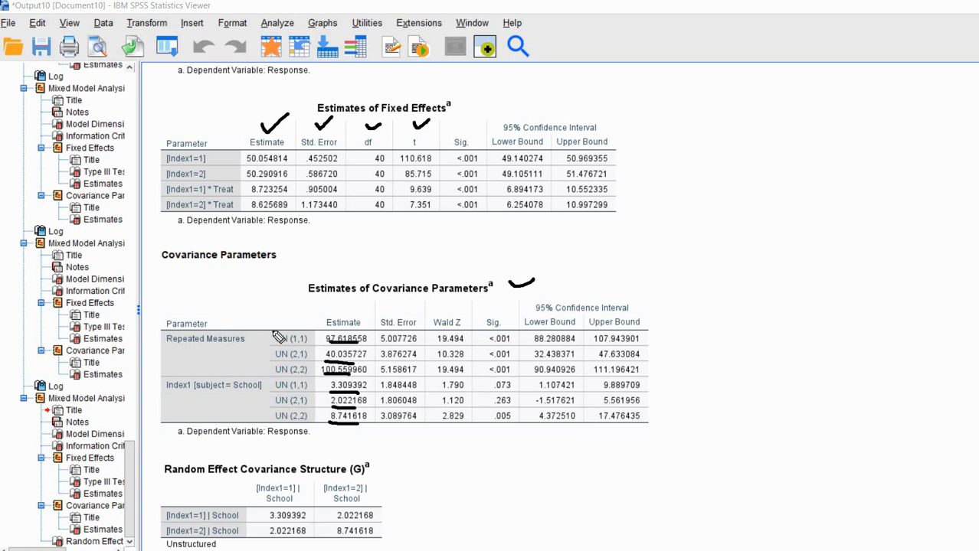
left_click_drag(270, 335, 266, 356)
left_click_drag(493, 392, 516, 392)
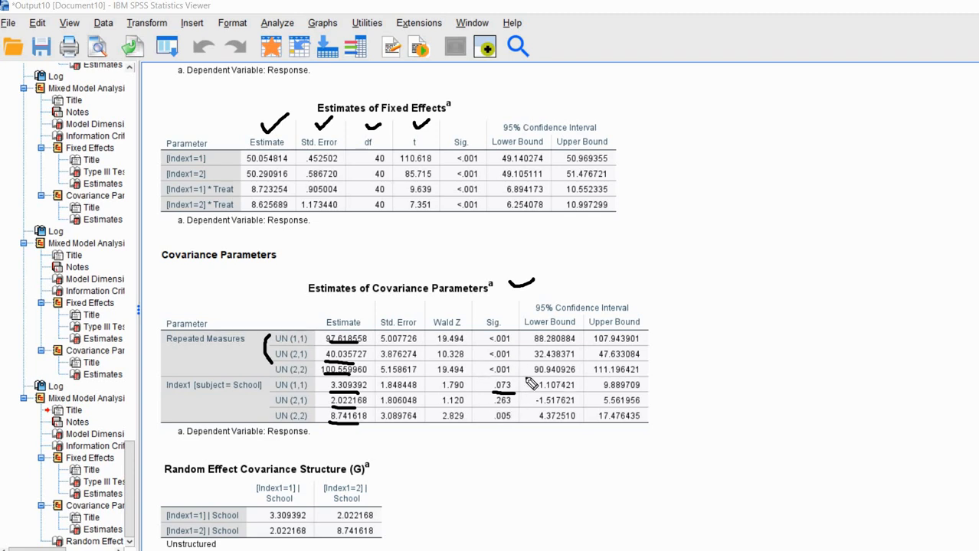
mouse_move(516, 383)
left_mouse_down()
mouse_move(526, 376)
mouse_move(520, 385)
left_mouse_up()
left_click_drag(493, 420, 507, 421)
left_click_drag(520, 398, 527, 396)
Erase every ink mark from the output, leaving the covariance tables clean.
key("Escape")
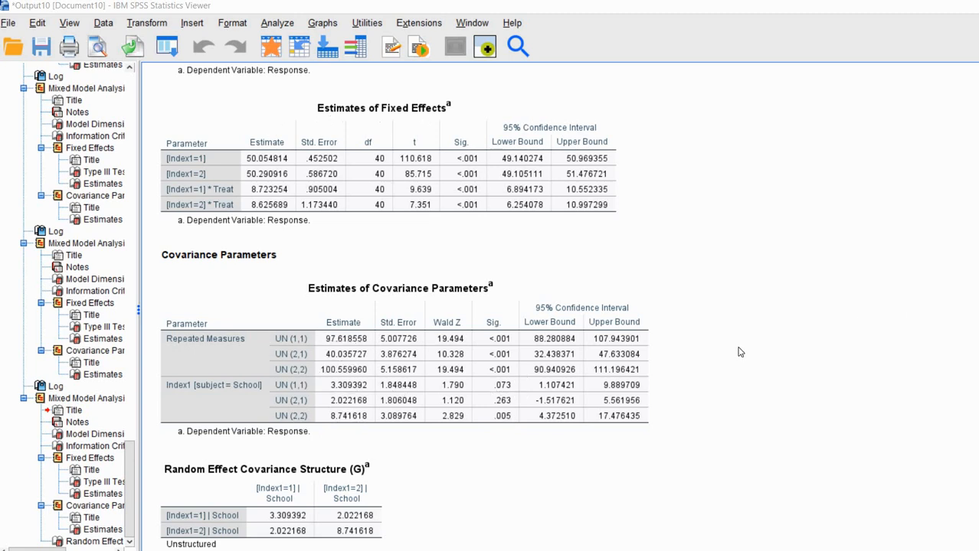
scroll(740, 352, "up", 5)
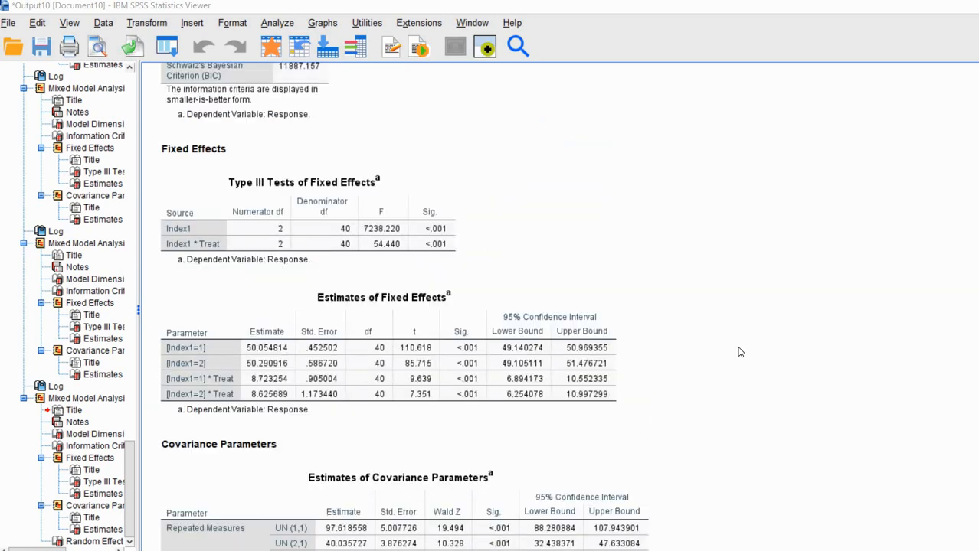
scroll(740, 352, "down", 3)
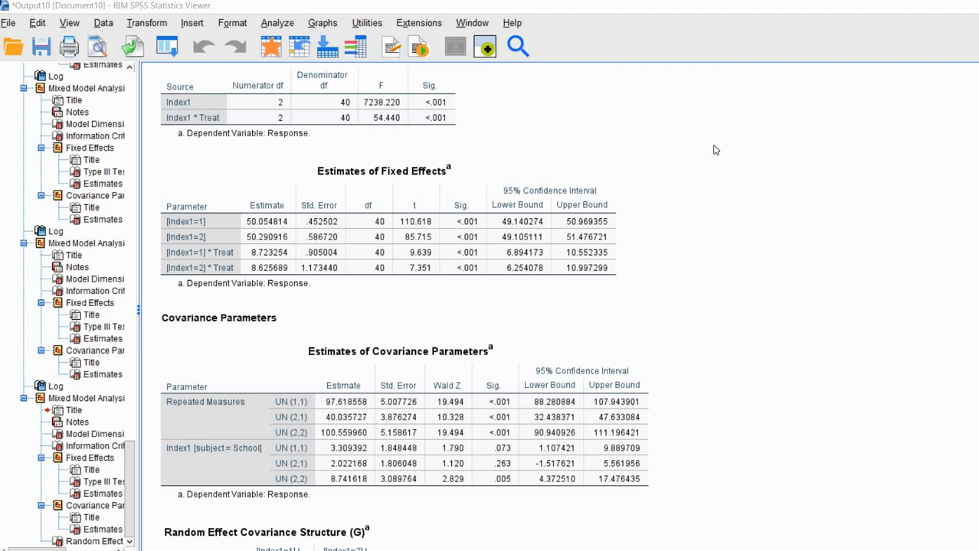
Rerun Linear Mixed Models with the same subjects, adding Gender as a covariate beside Treat.
left_click(281, 23)
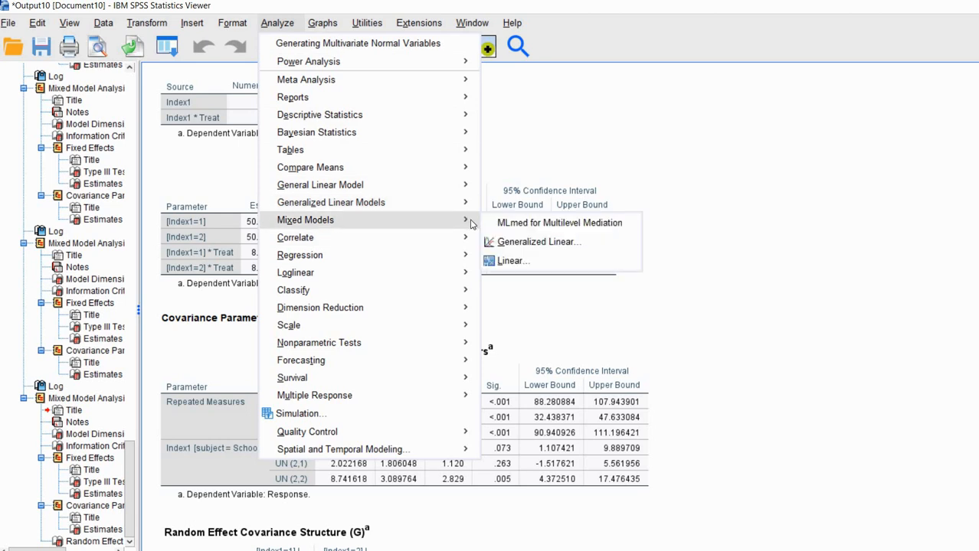
mouse_move(414, 220)
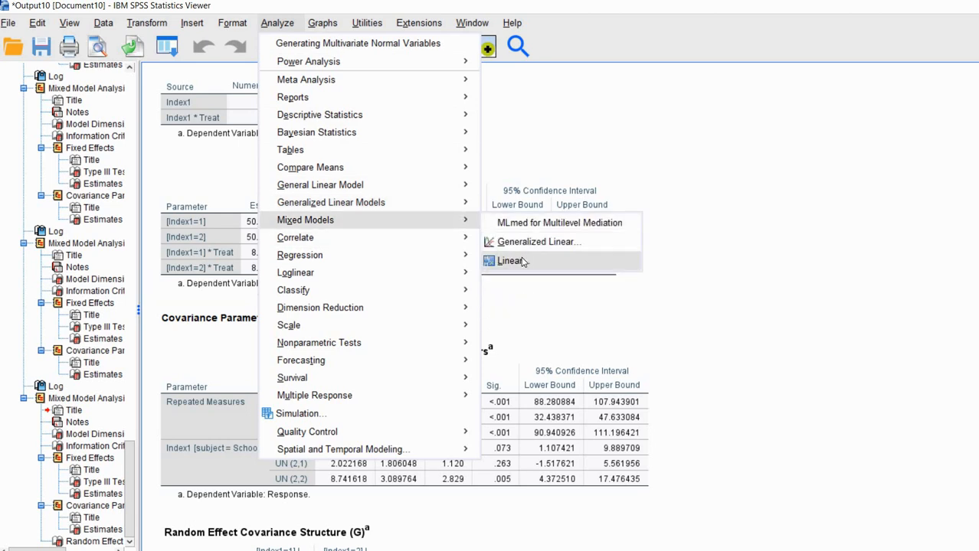
key("Return")
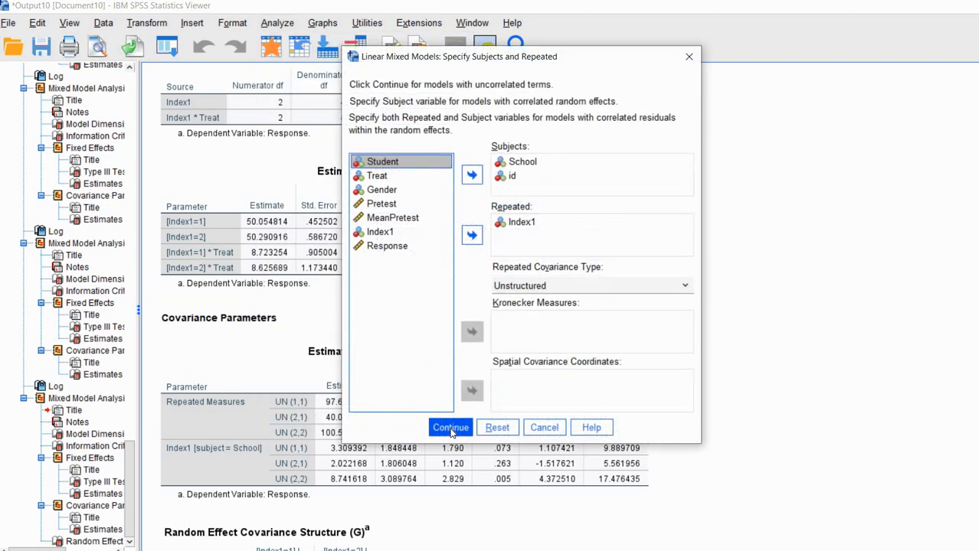
left_click(451, 427)
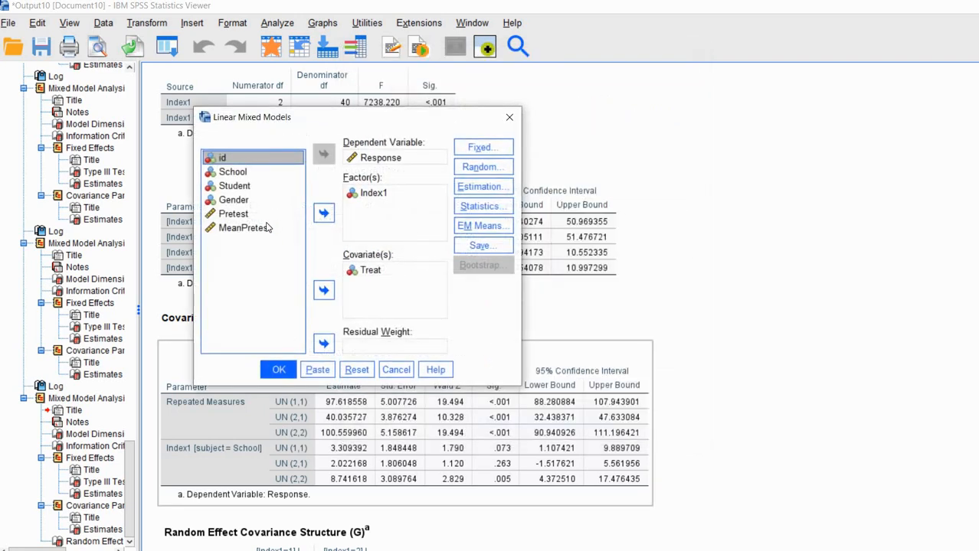
left_click(233, 200)
left_click(324, 290)
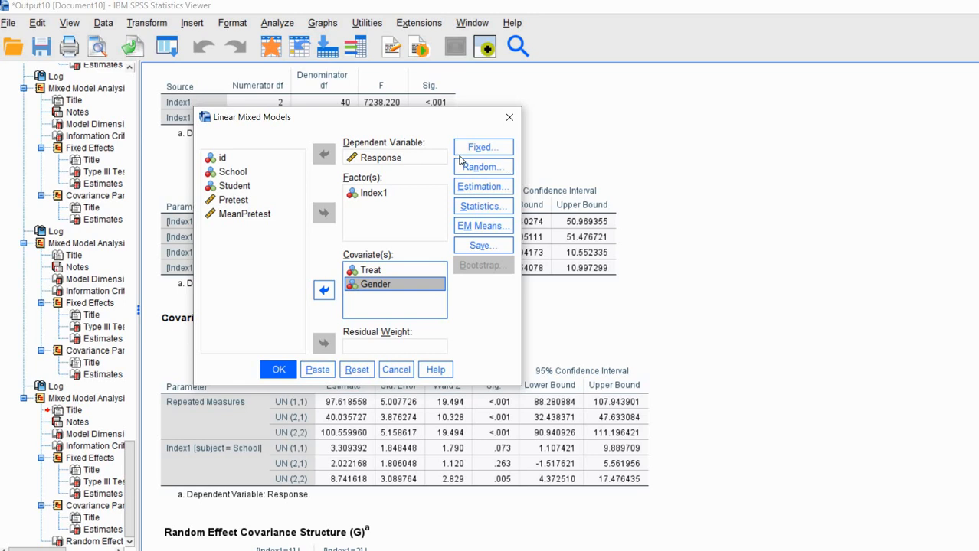
left_click(484, 150)
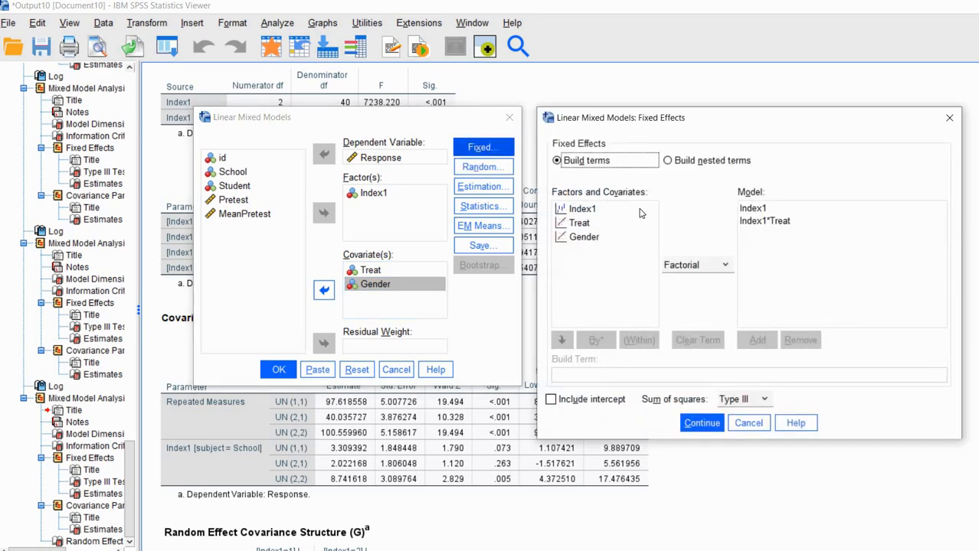
Add the Index1*Gender interaction to the fixed effects, drop the Gender main effect, and confirm.
left_click(584, 209)
left_click(584, 237, "ctrl")
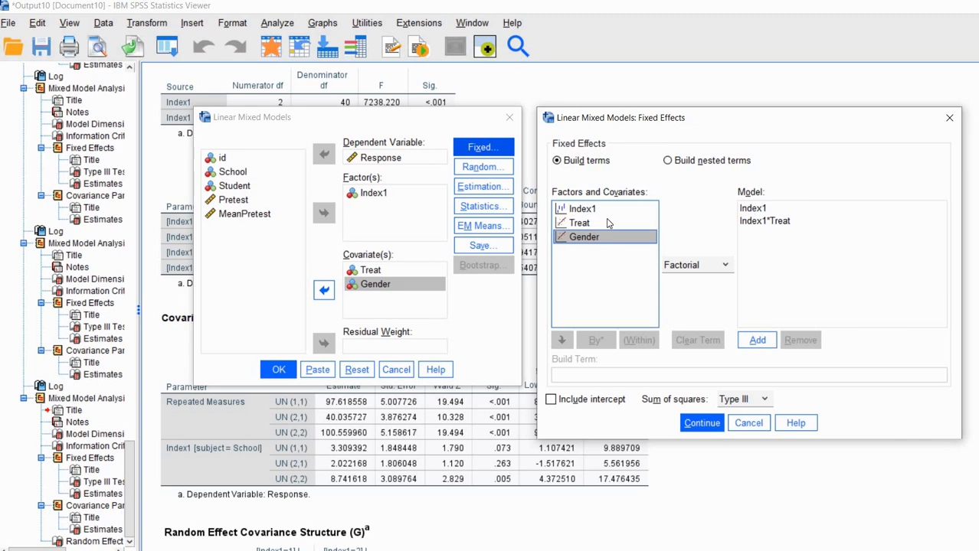
left_click(757, 340)
left_click(767, 232)
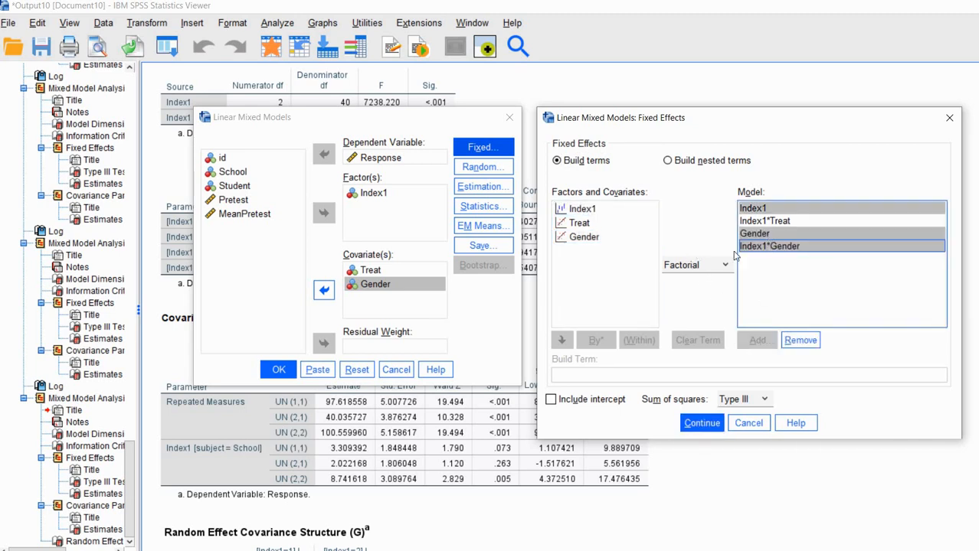
left_click(798, 342)
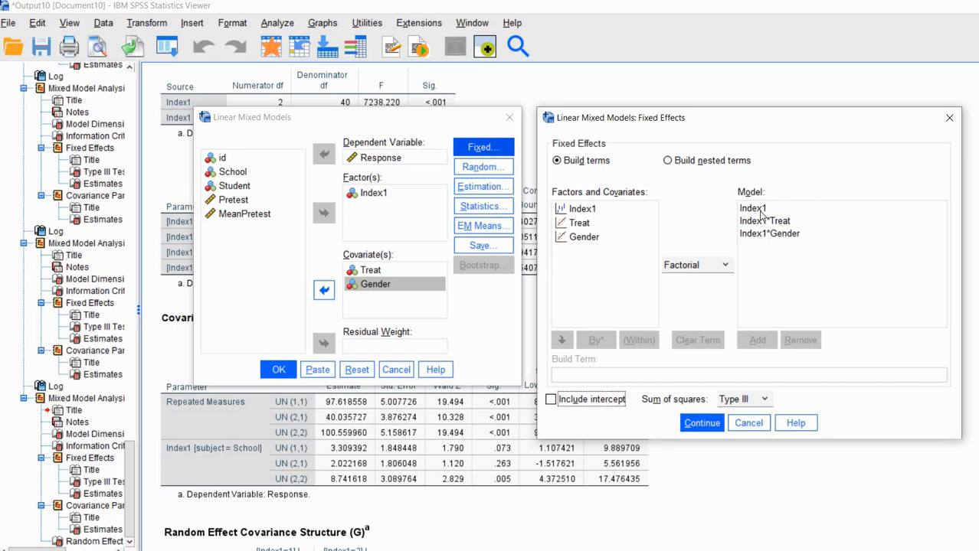
left_click(763, 223)
left_click(785, 235)
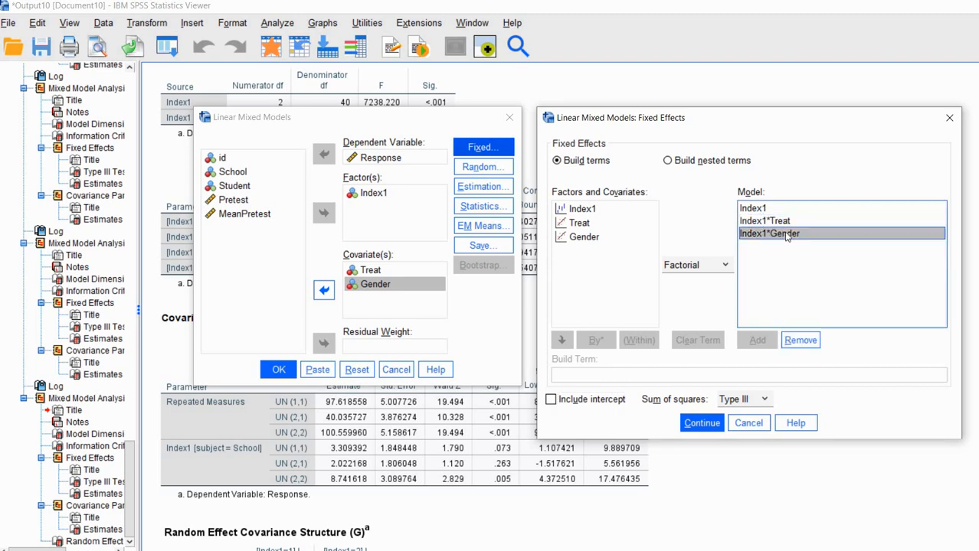
left_click(694, 427)
left_click(276, 369)
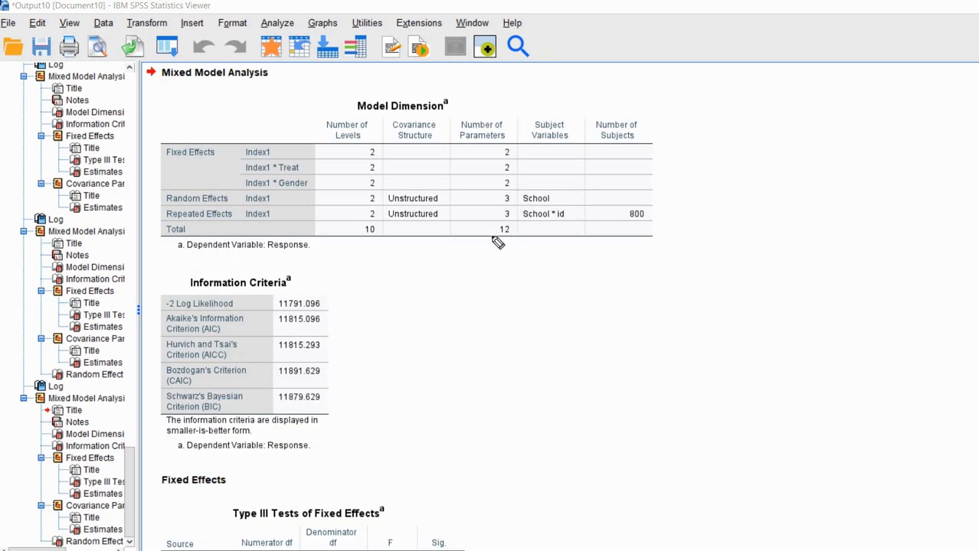
left_click_drag(490, 238, 514, 241)
left_click_drag(496, 187, 523, 190)
key("Escape")
scroll(754, 298, "down", 5)
scroll(755, 297, "down", 4)
scroll(797, 281, "down", 2)
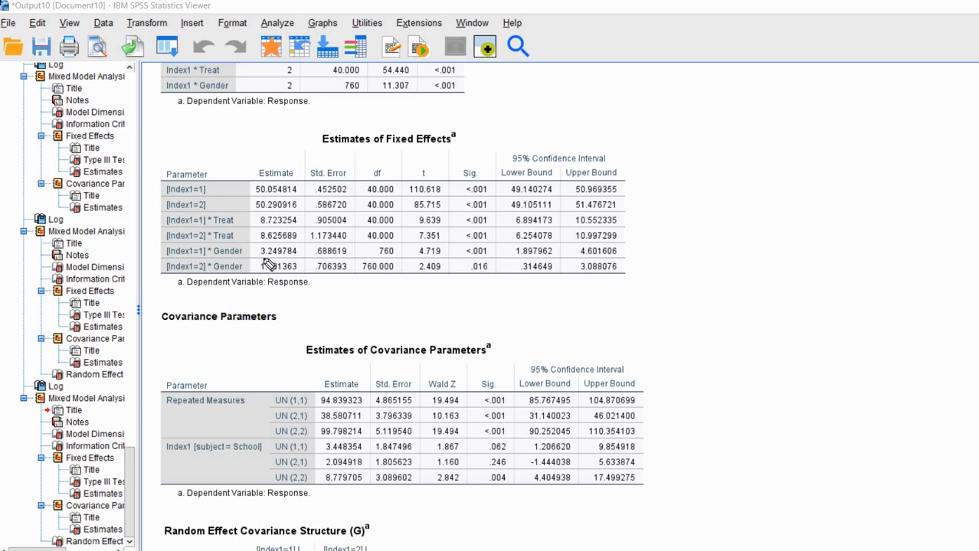
mouse_move(262, 258)
left_mouse_down()
mouse_move(297, 257)
mouse_move(297, 274)
left_mouse_up()
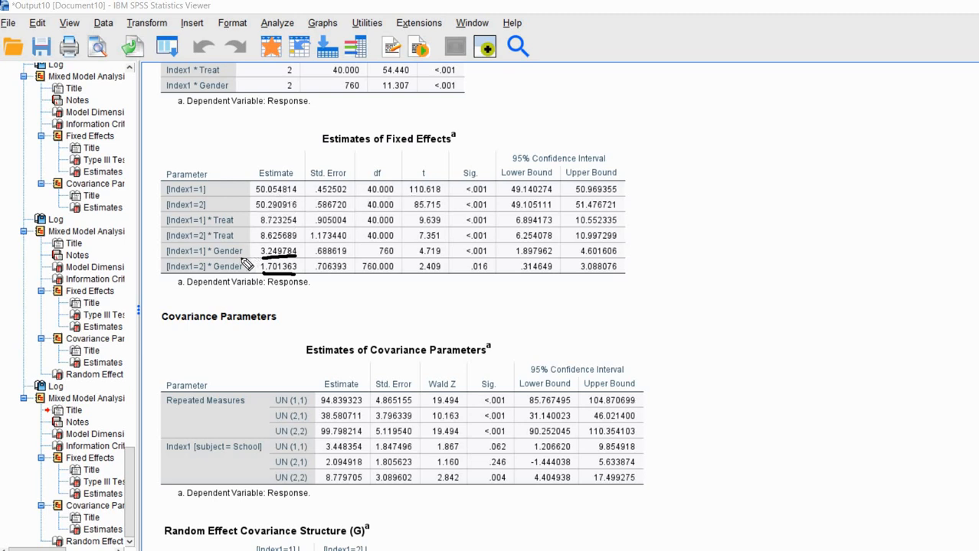
mouse_move(261, 259)
left_mouse_down()
mouse_move(297, 258)
mouse_move(270, 265)
mouse_move(290, 266)
left_mouse_up()
left_click_drag(490, 257, 469, 258)
mouse_move(190, 257)
left_mouse_down()
mouse_move(208, 258)
mouse_move(212, 276)
left_mouse_up()
left_click_drag(290, 273, 253, 273)
left_click_drag(468, 274, 491, 272)
key("Escape")
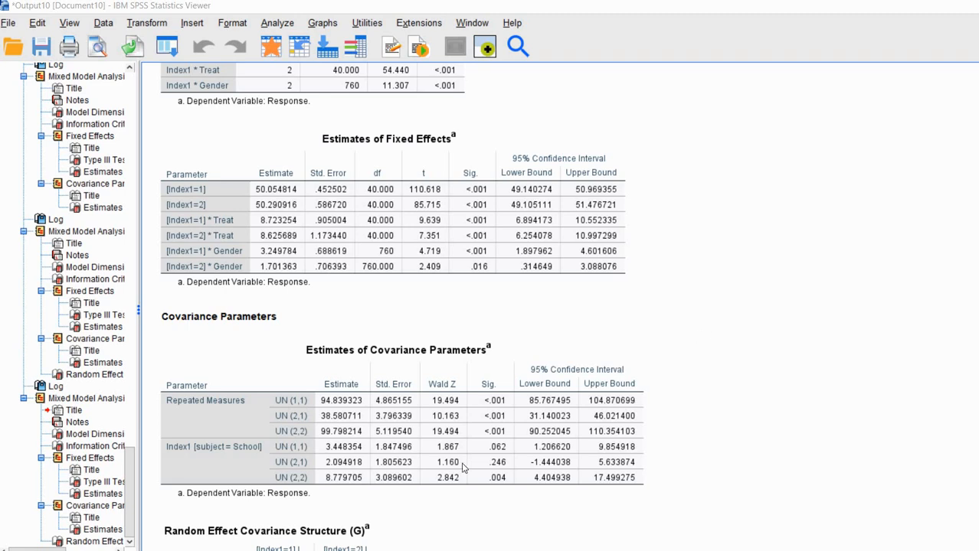
left_click(288, 500)
left_click(162, 538)
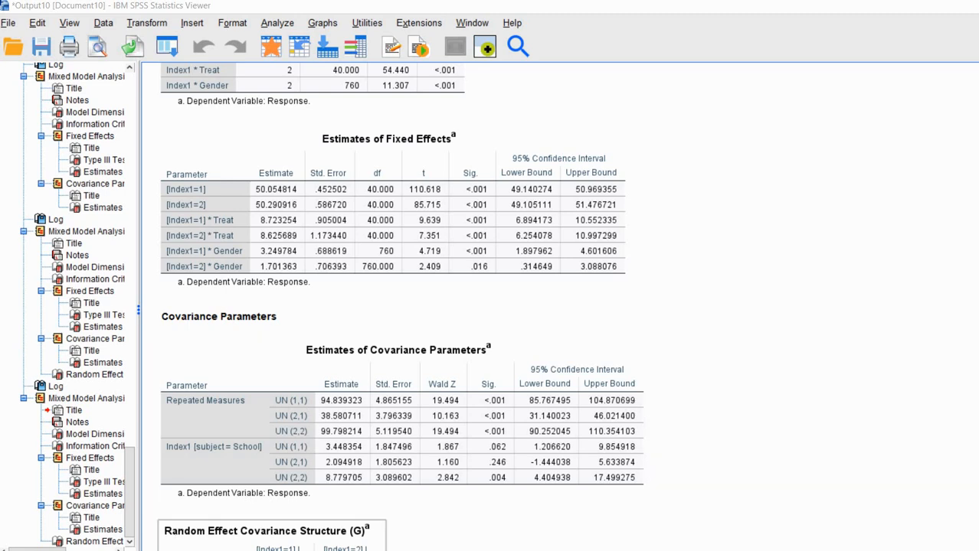